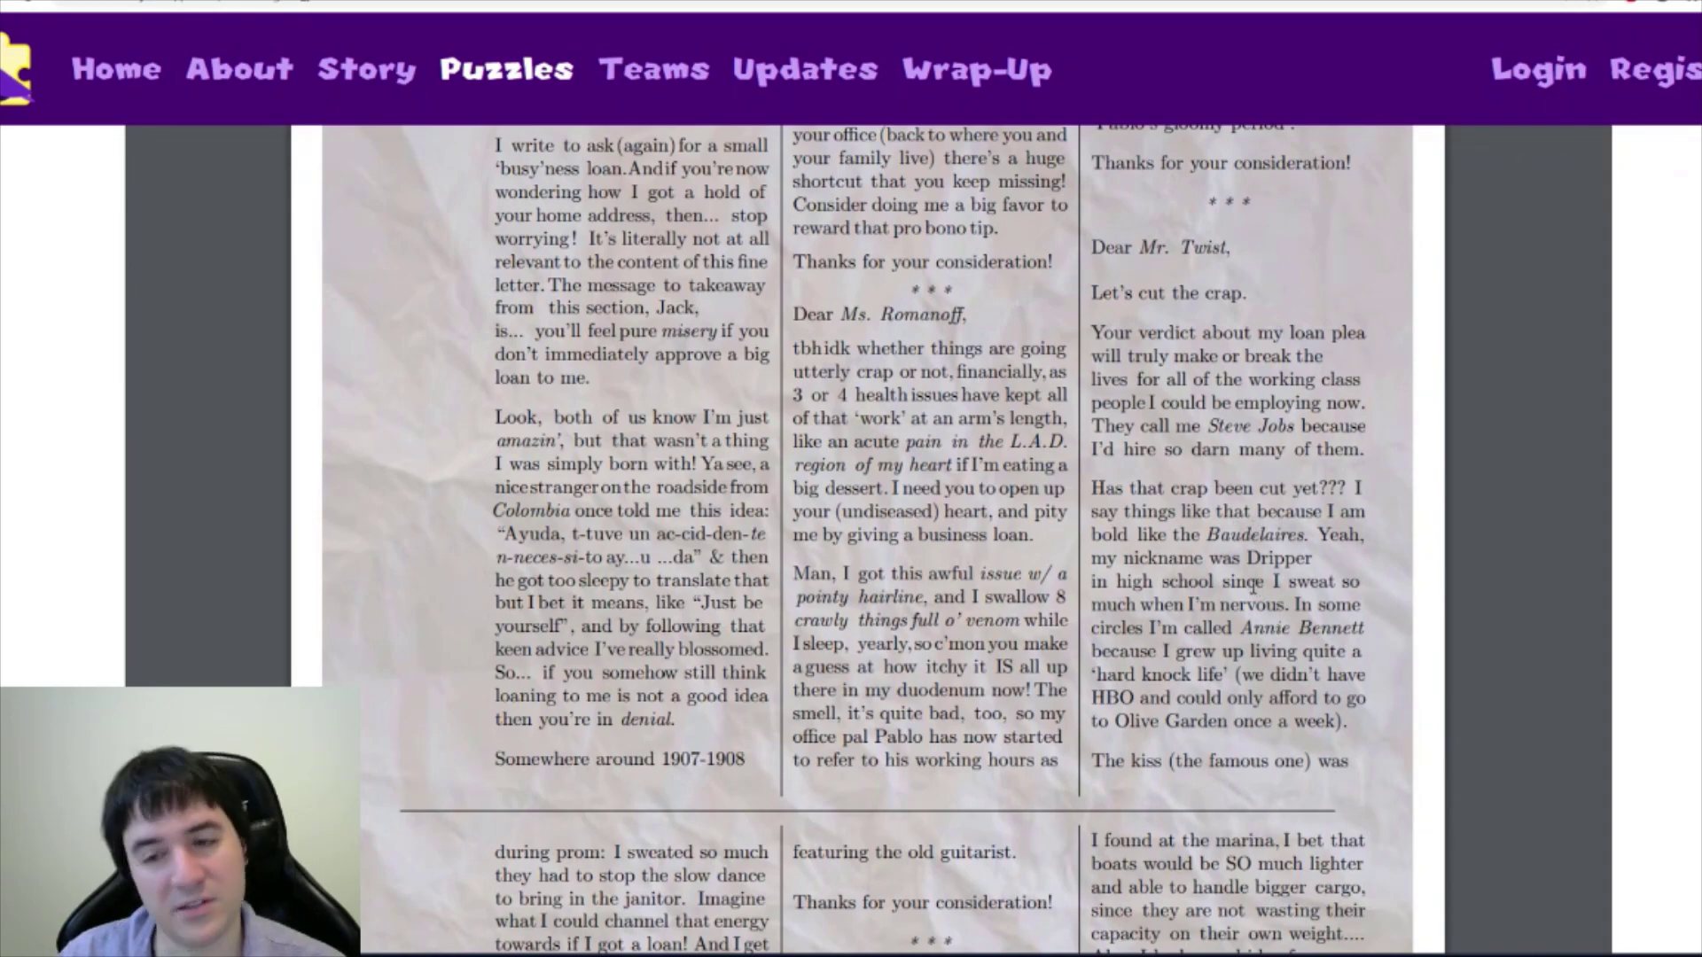
Read through the puzzle's letters down to the answer blanks, examining the italicized words in the Kismet letter.
scroll(1252, 585, "down", 1)
scroll(687, 629, "down", 2)
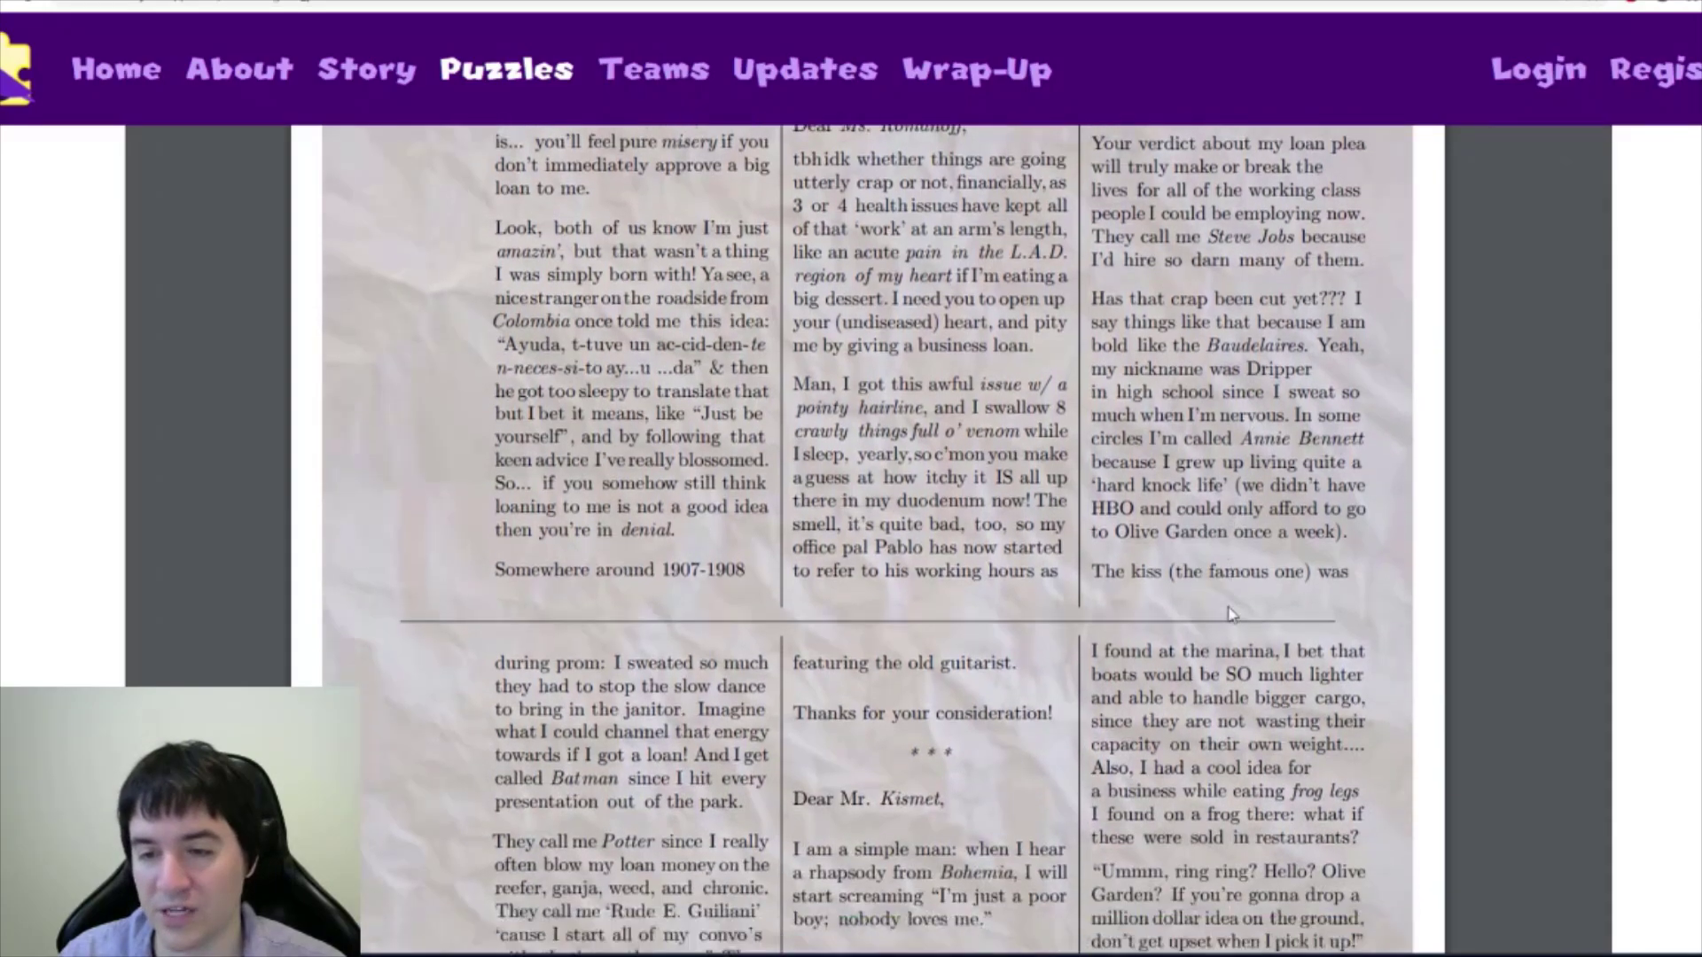
scroll(687, 629, "down", 4)
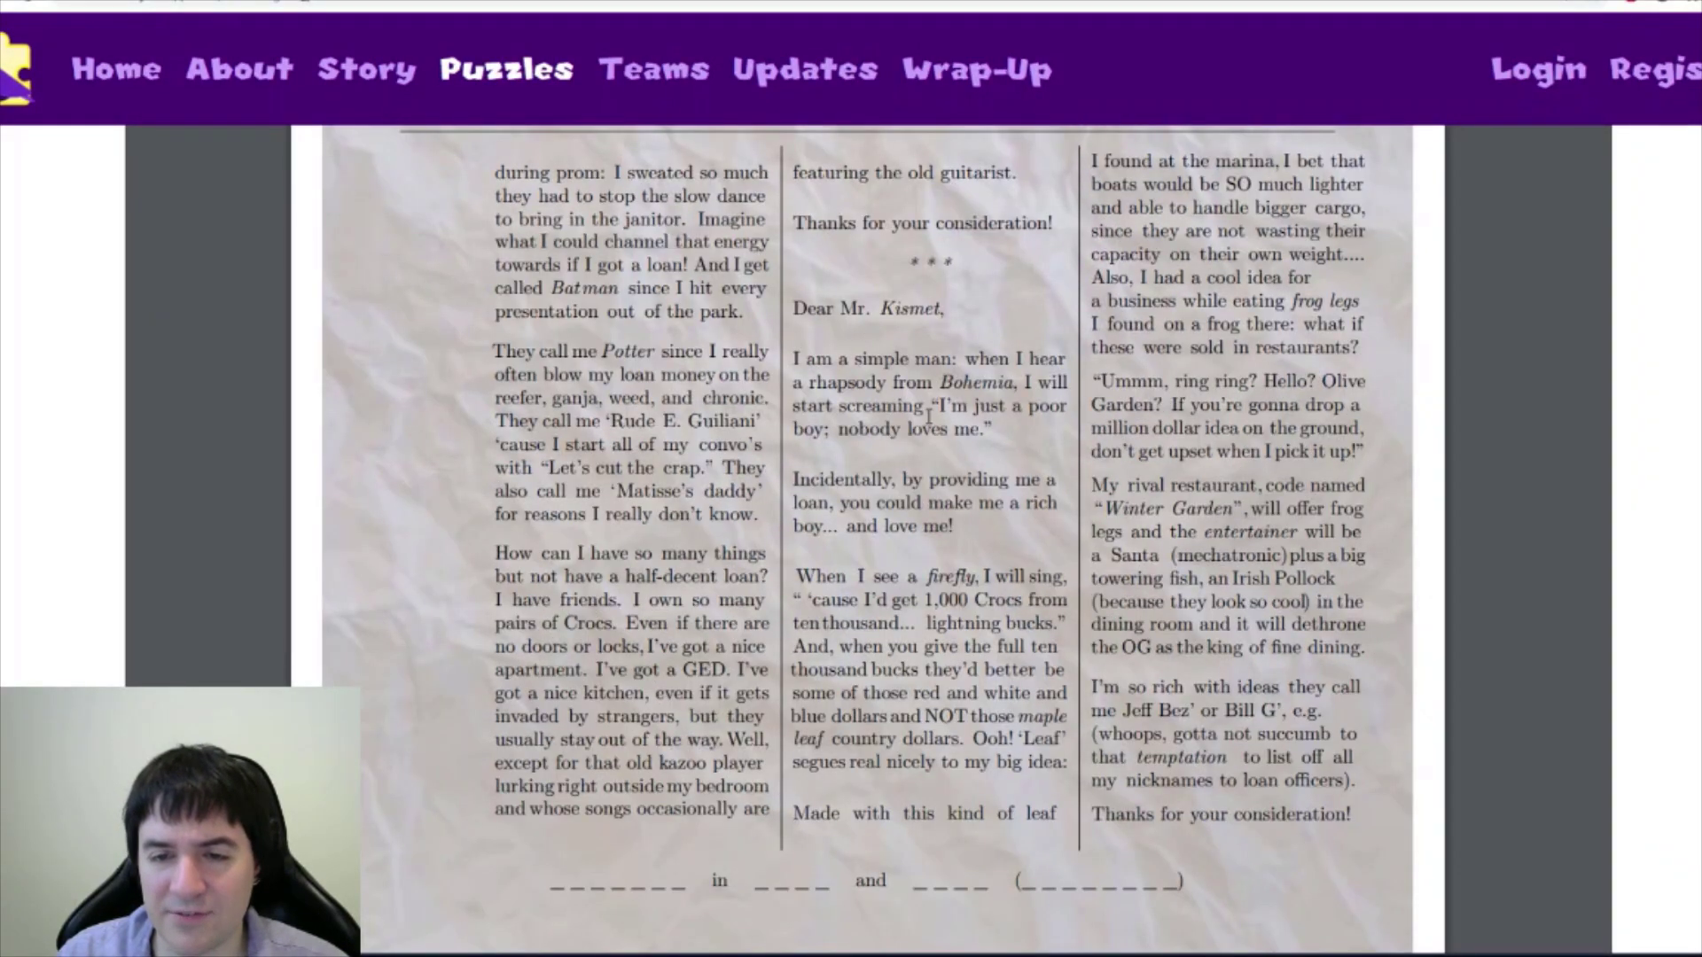
left_click_drag(941, 384, 979, 427)
left_click(958, 406)
left_click(980, 427)
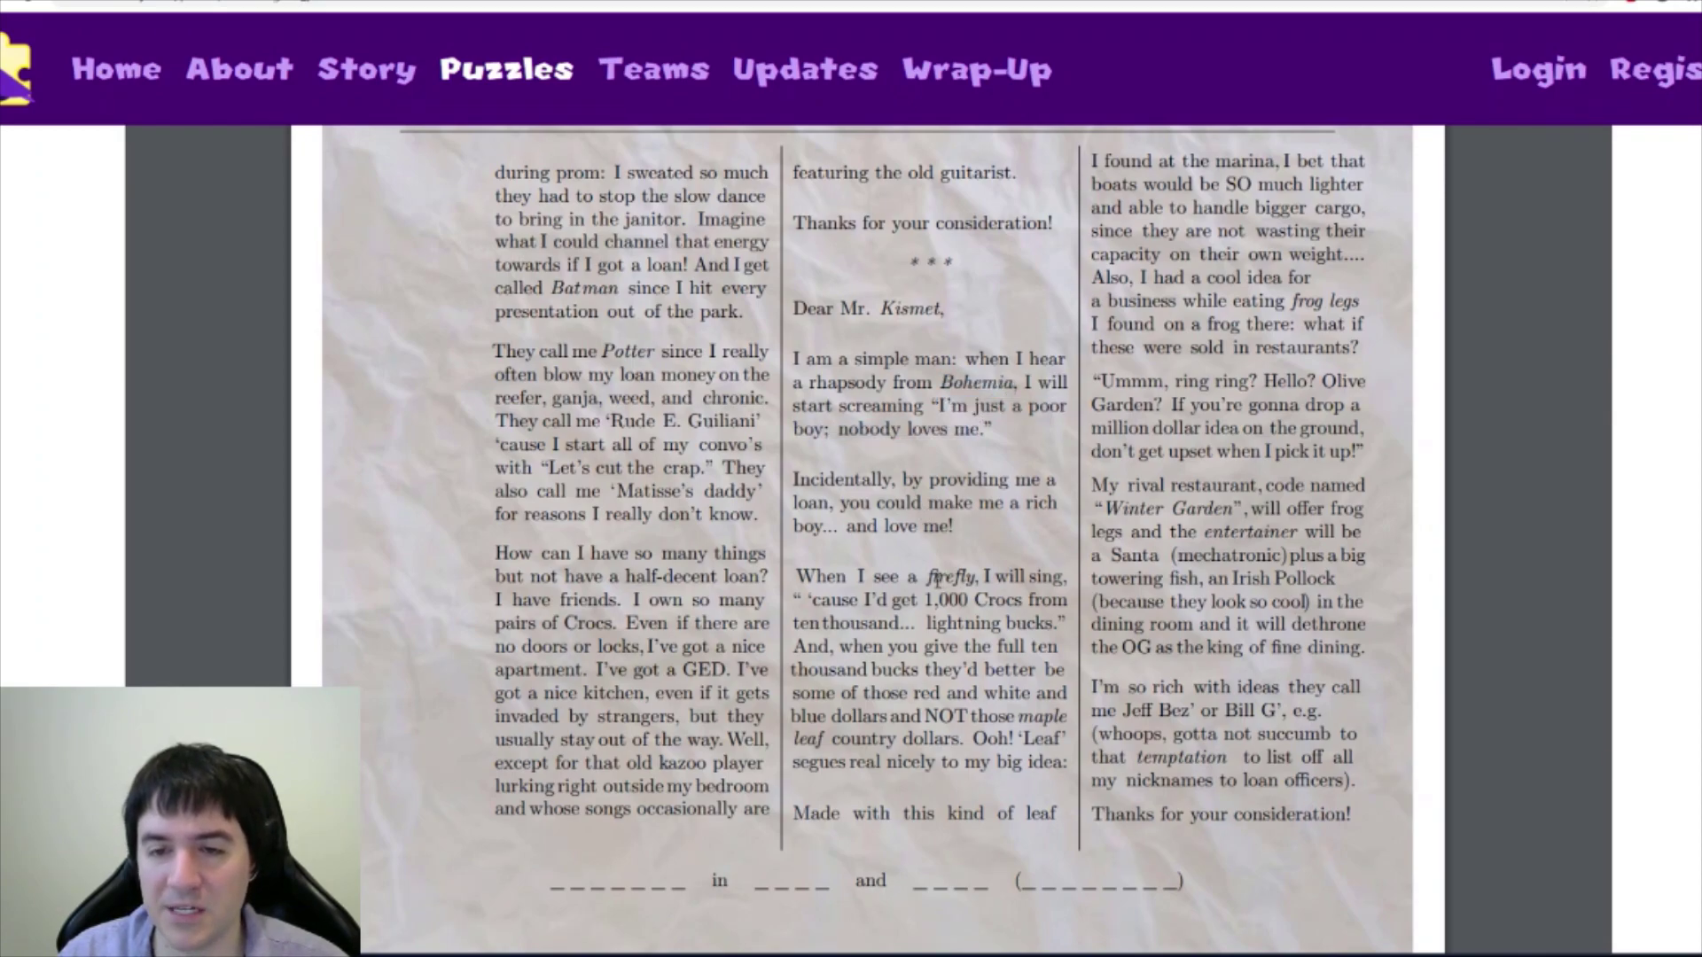
left_click_drag(928, 577, 977, 578)
Switch to The Chicago Manual of Style Online and look through its table of contents.
key("ctrl+Tab")
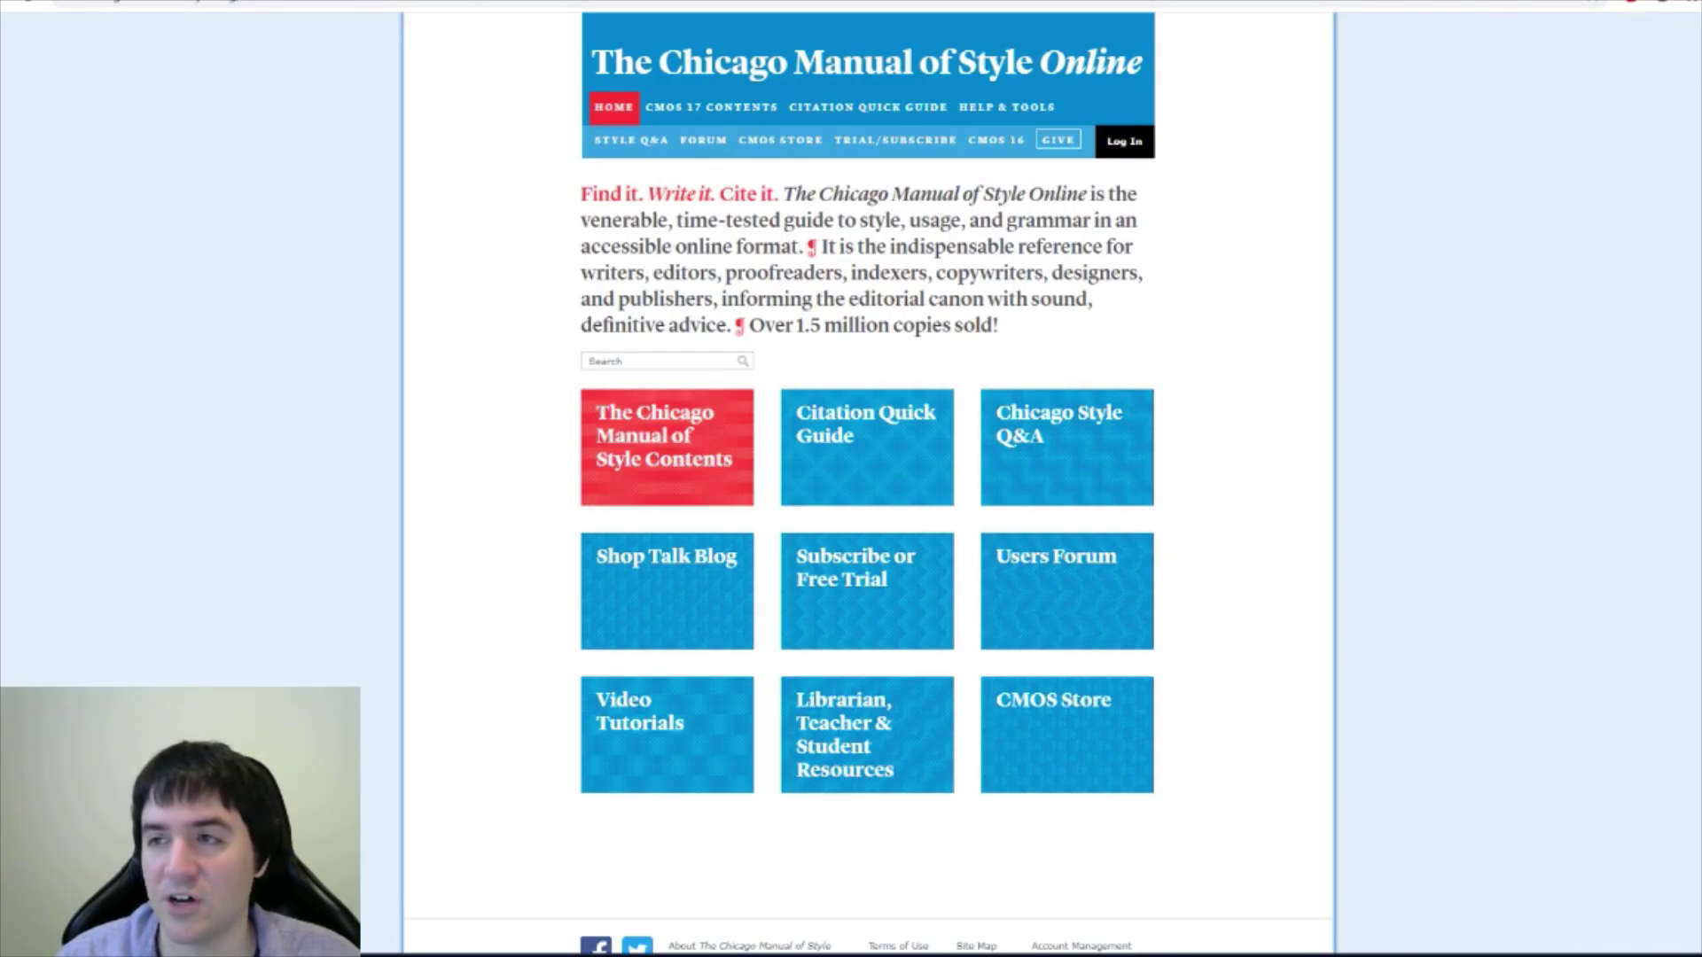
left_click(1681, 3)
scroll(512, 356, "up", 3)
left_click(512, 356)
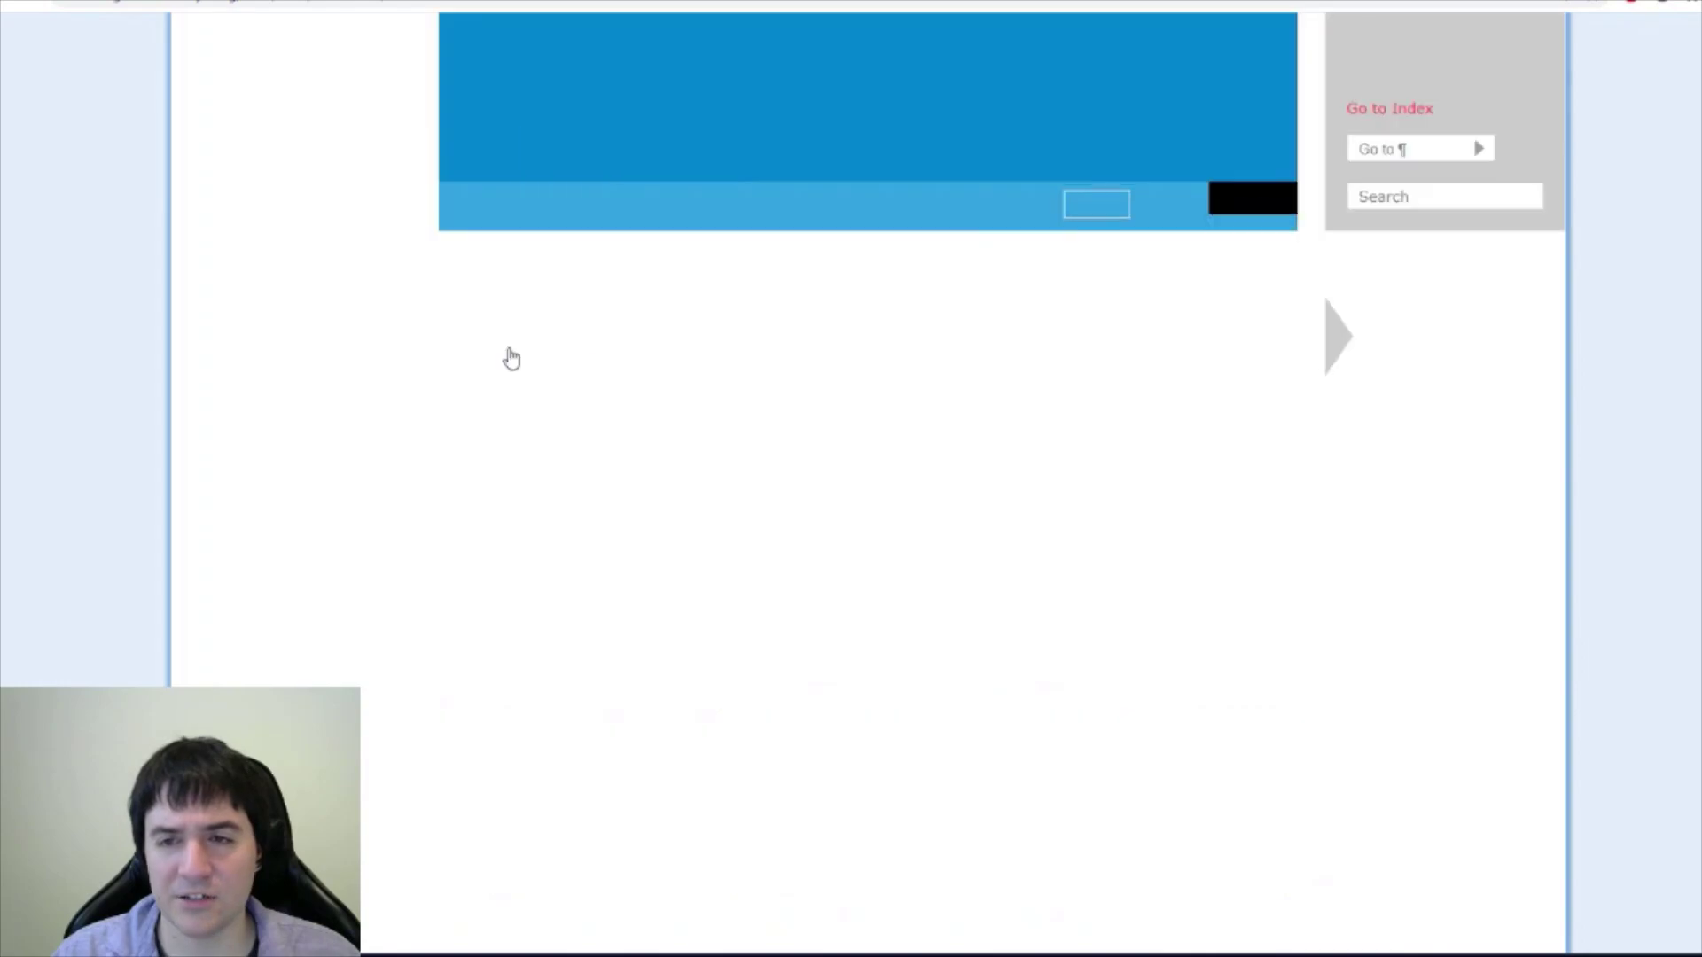
scroll(293, 410, "down", 4)
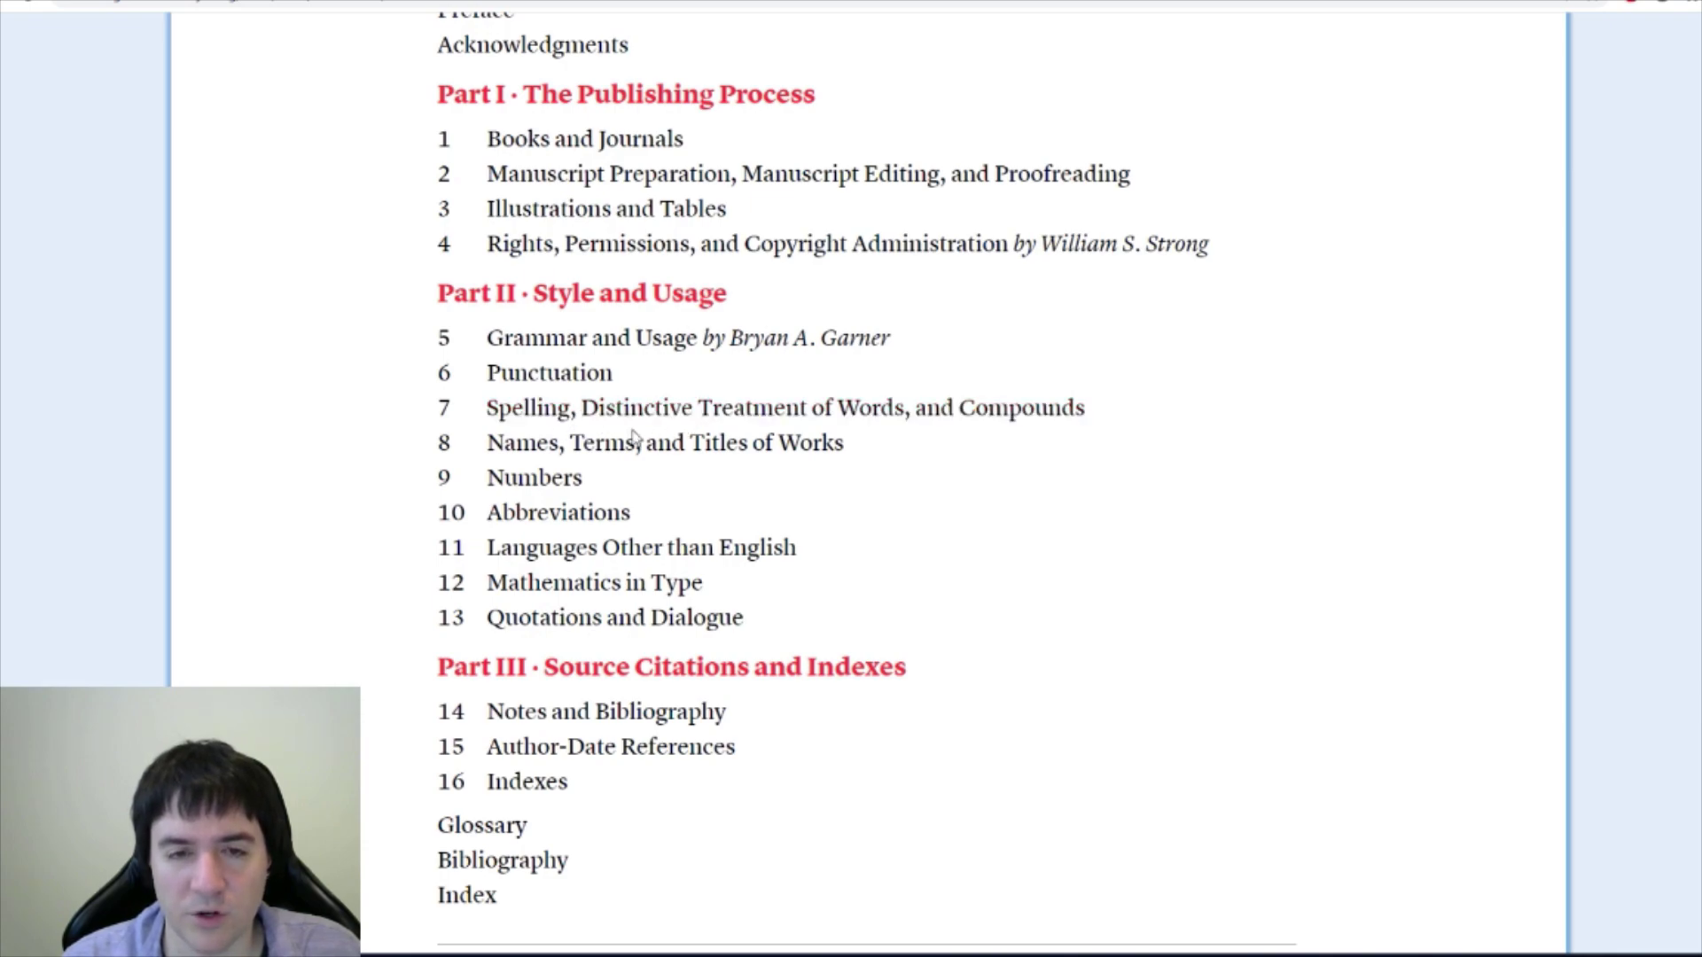
Return to the Wah-shington Post puzzle and review all of its letters and the answer blanks.
key("ctrl+Tab")
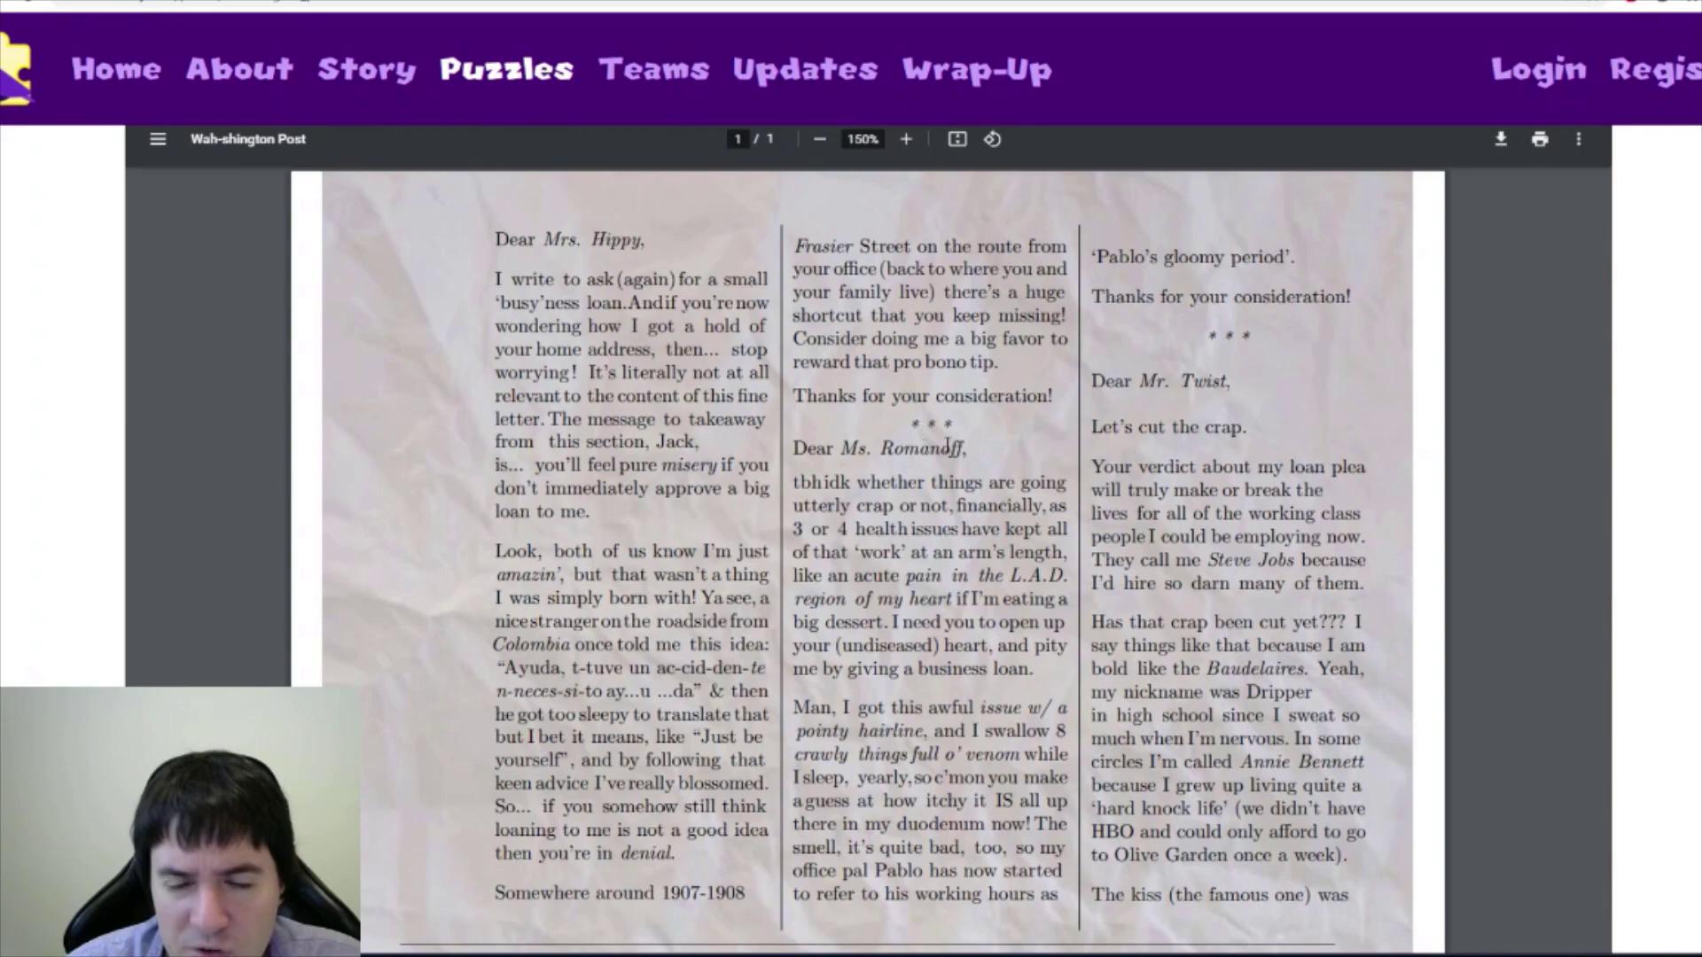
scroll(947, 448, "down", 2)
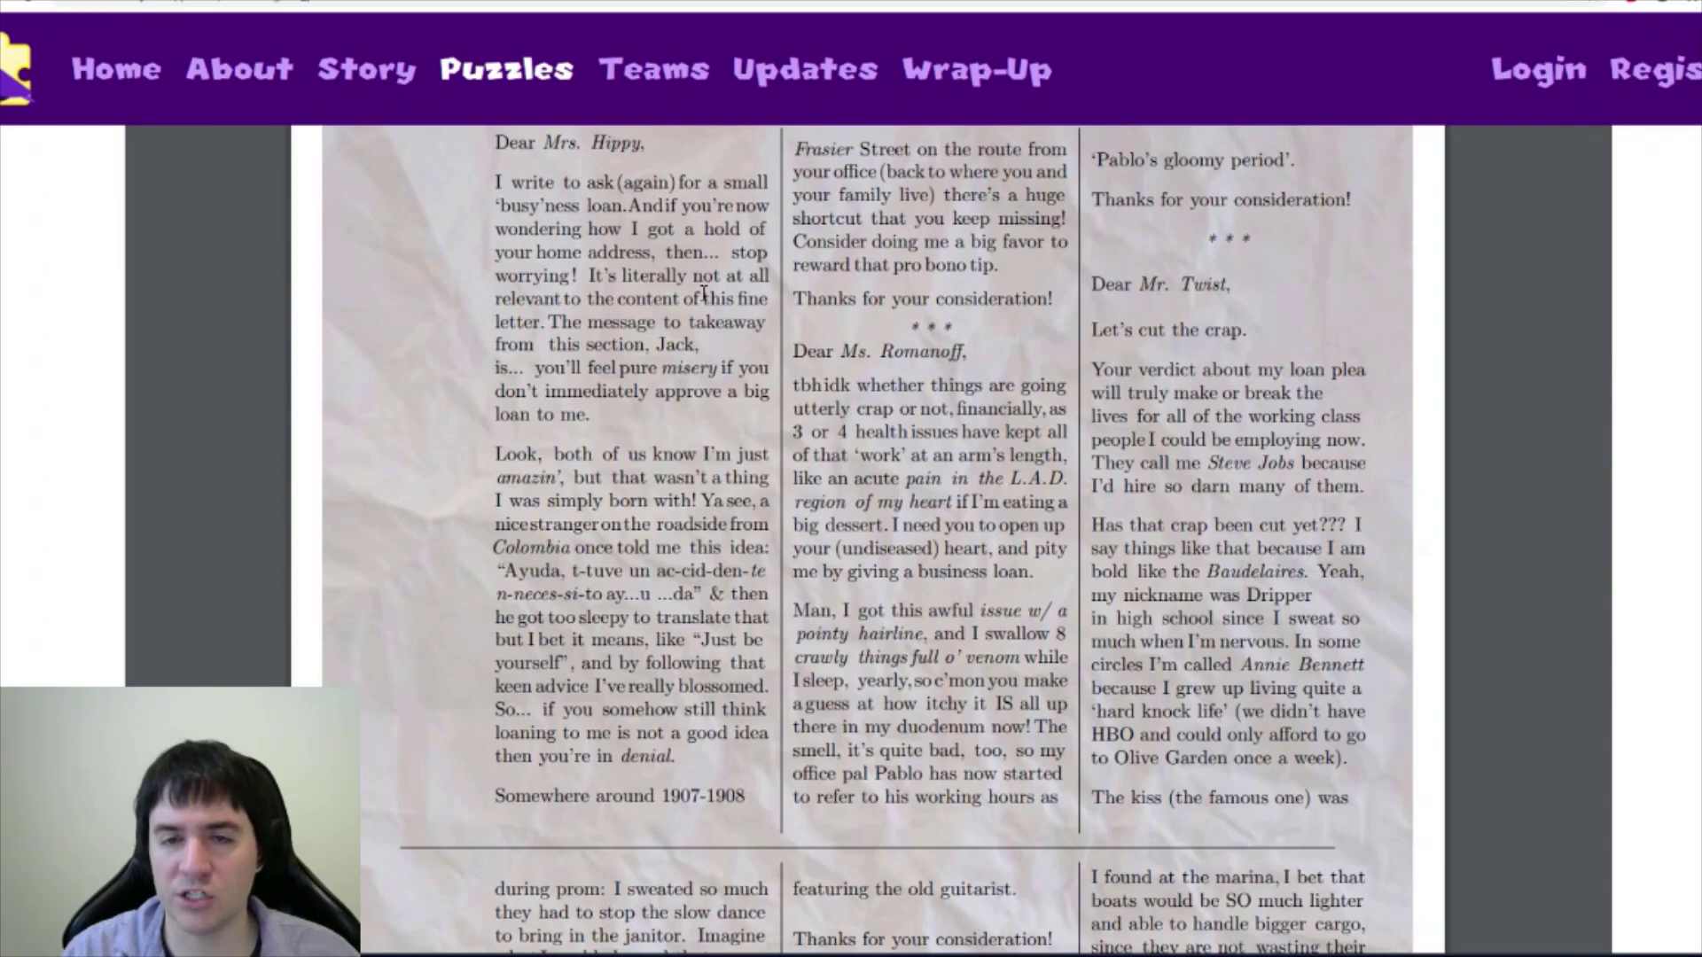
scroll(703, 293, "down", 10)
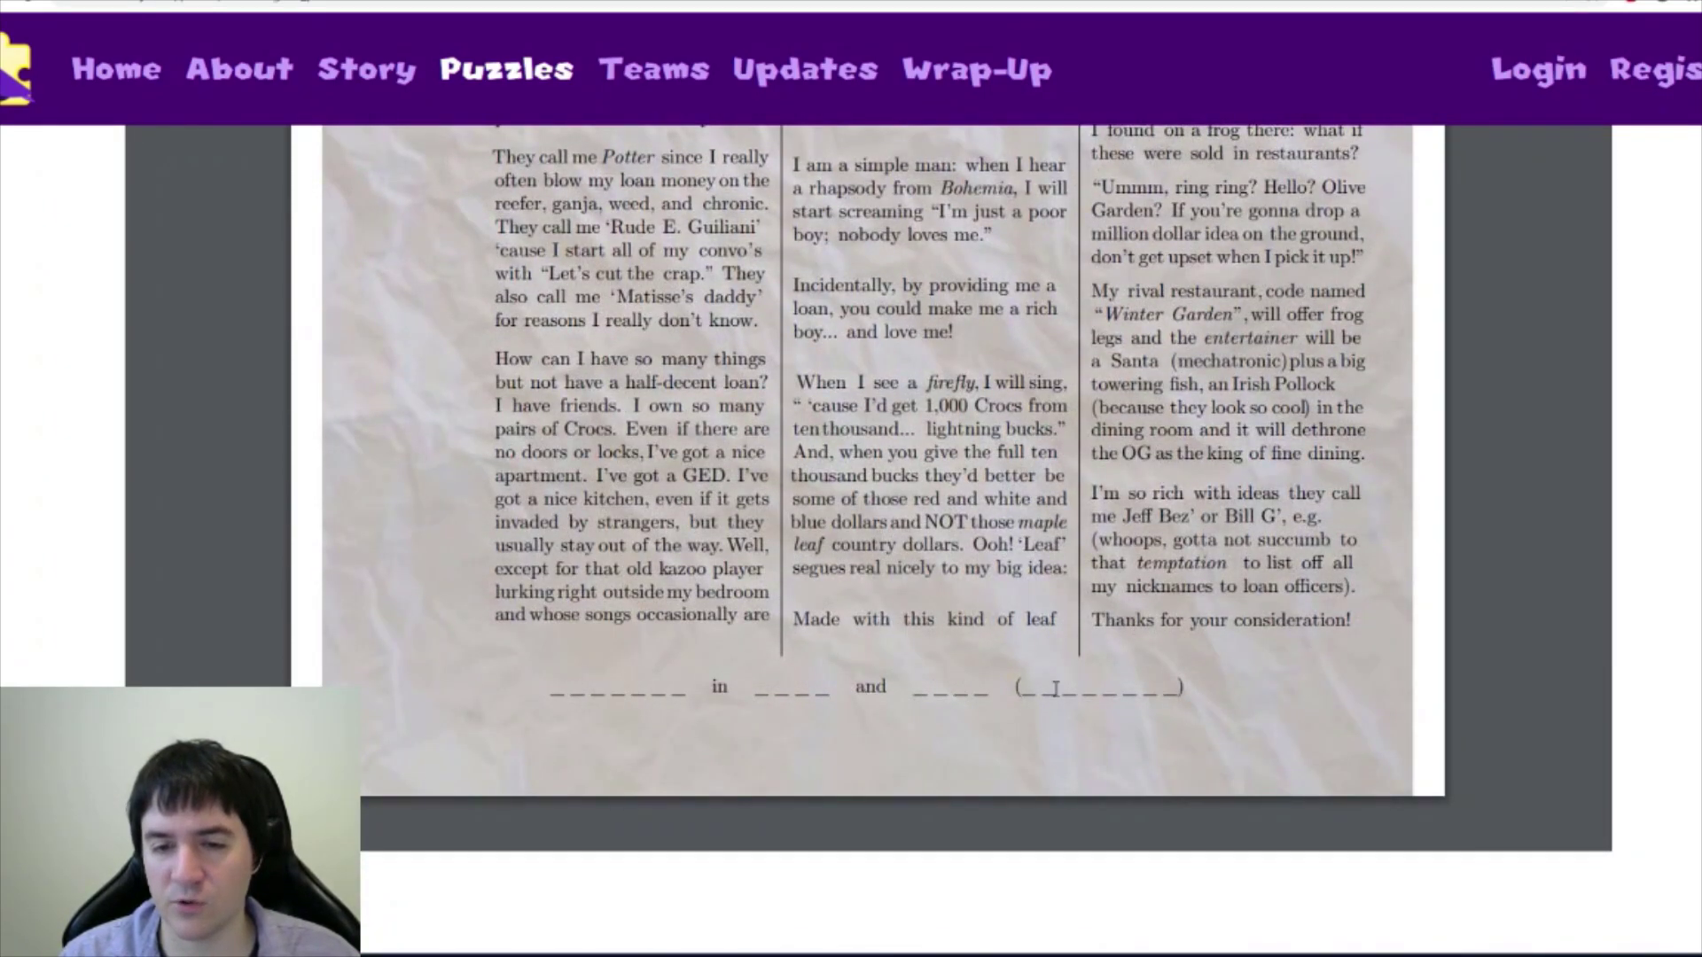
scroll(1099, 692, "up", 3)
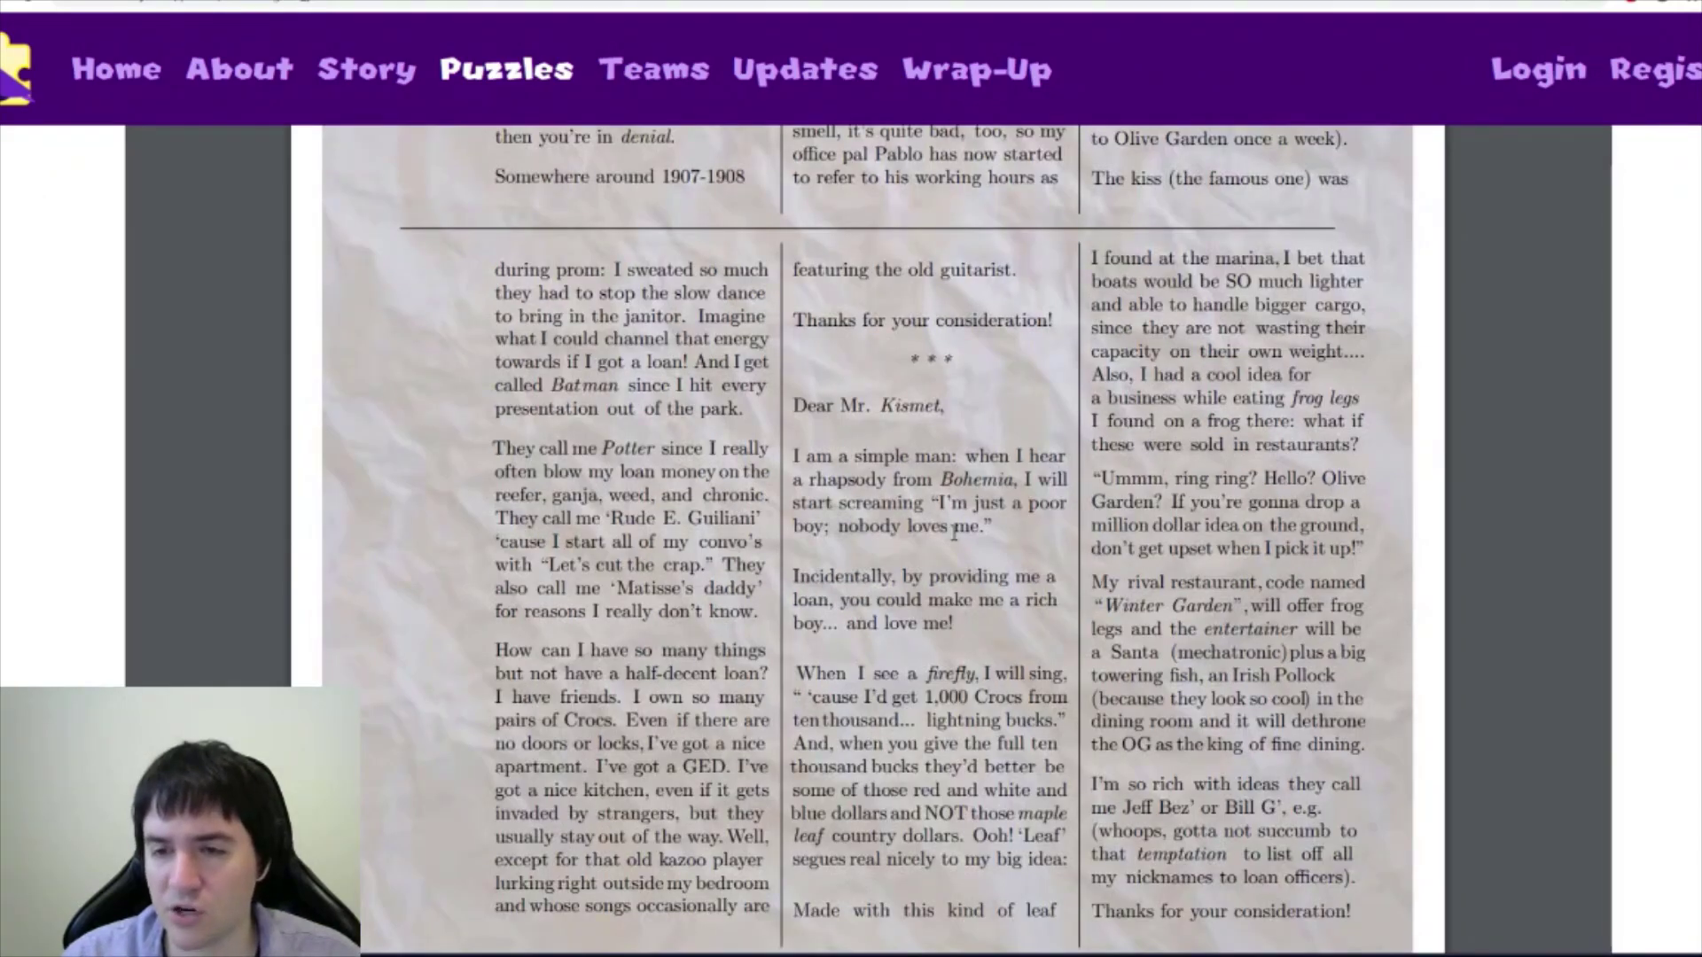
scroll(955, 530, "up", 7)
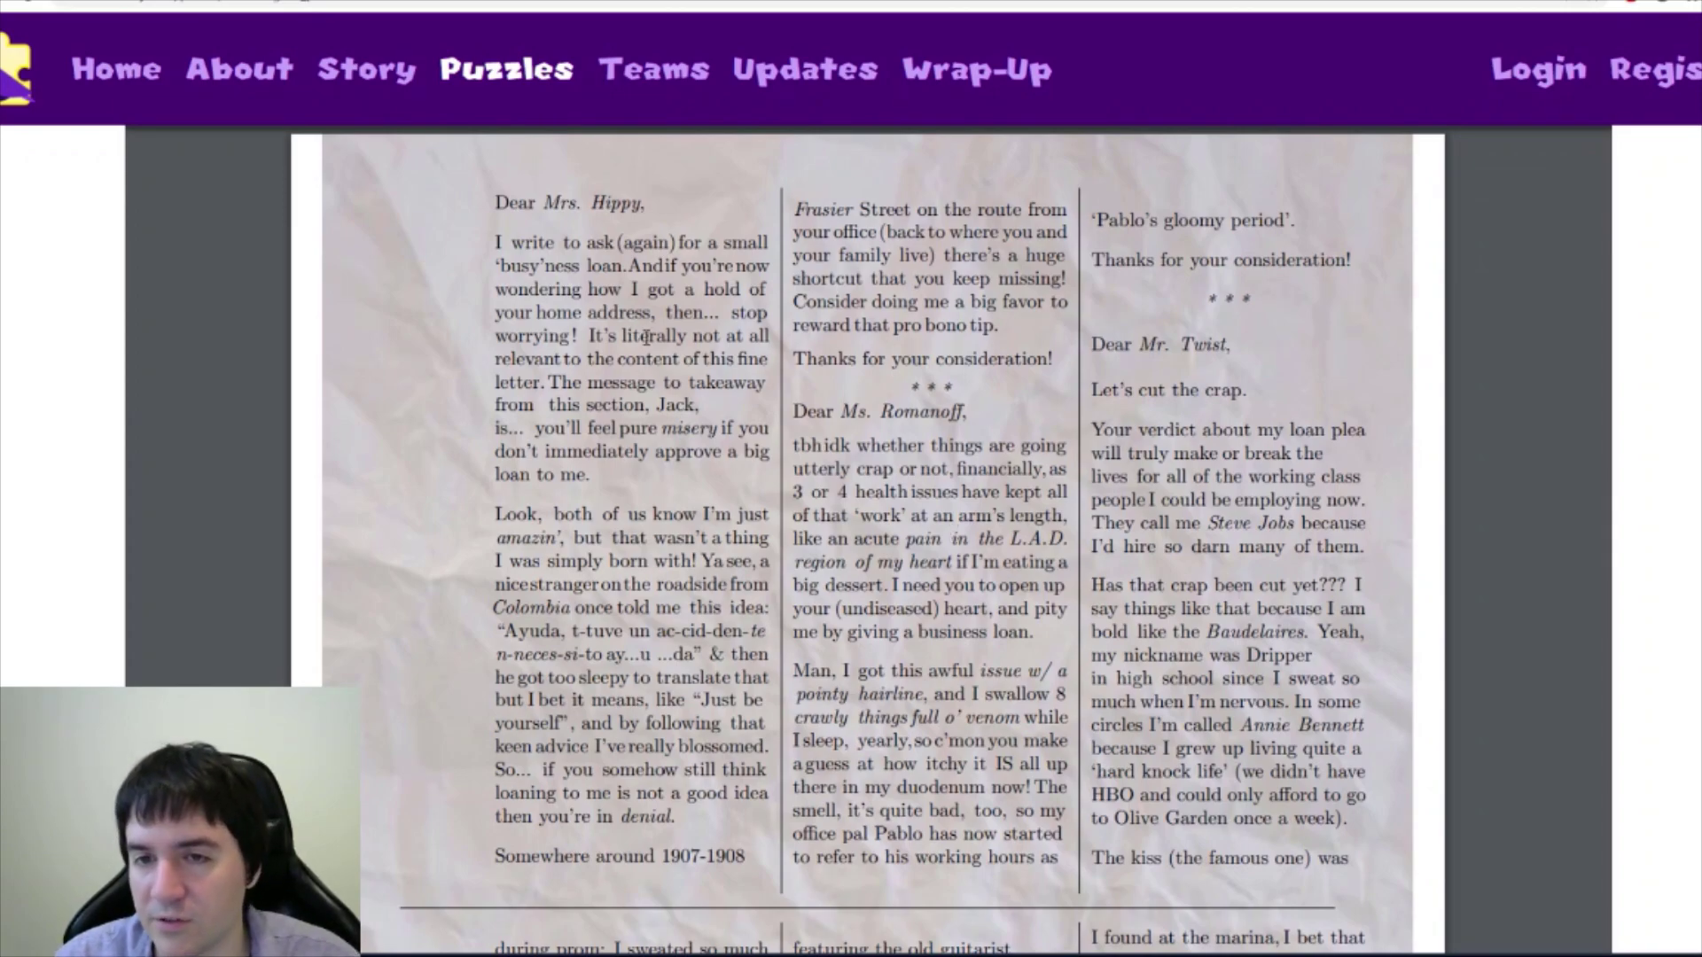
Switch to the Huntinality spreadsheet, list MISERY, AMAZIN', COLUMBIA and TE N-NECES-SI under Letter 1, and fit column B to its text.
key("ctrl+Tab")
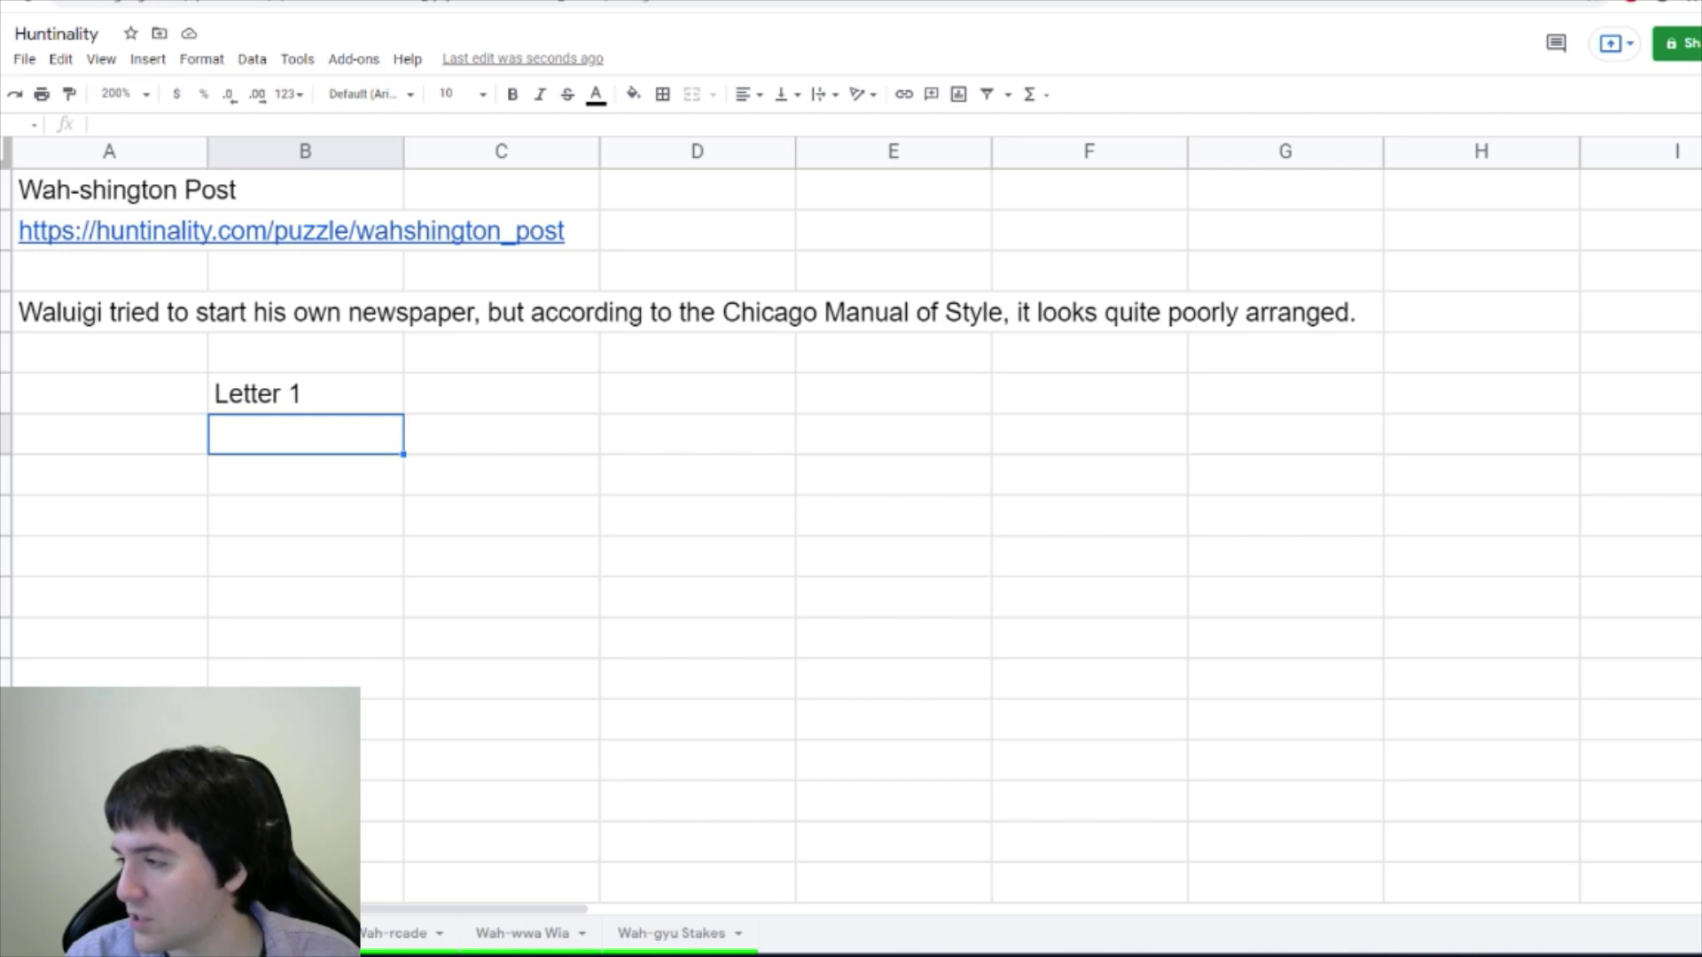
type("MISERY")
key("Return")
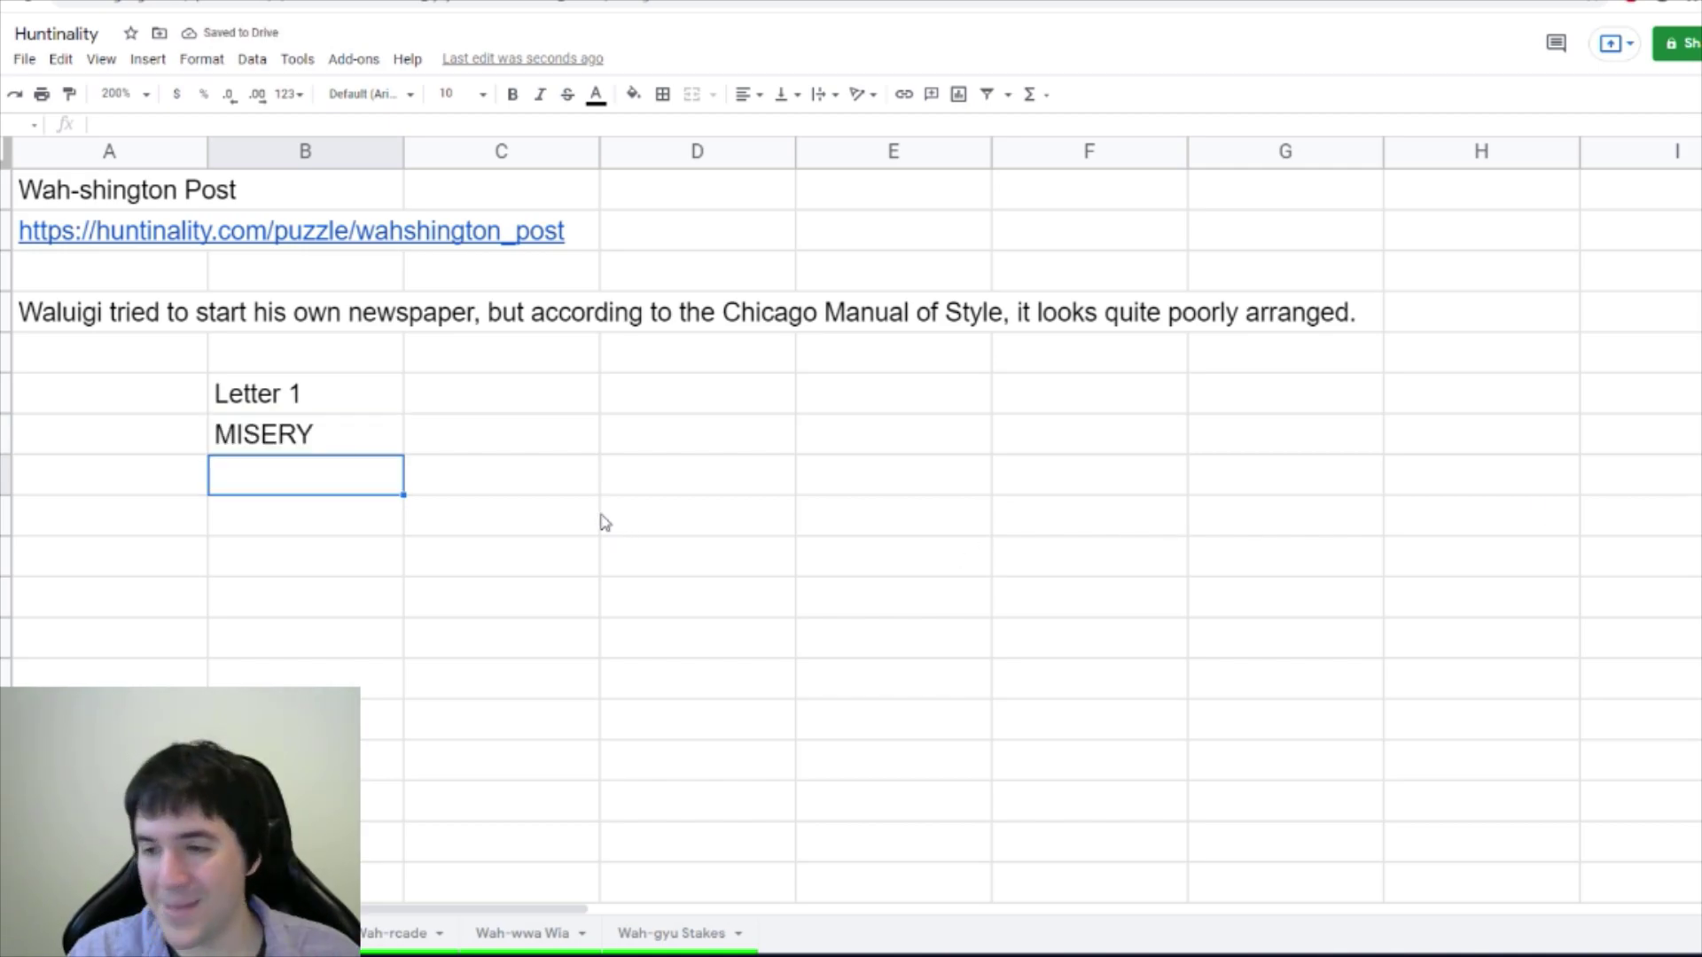
type("AMAZIN'")
key("Return")
type("COLUMBIA")
key("Return")
type("TE N-NECES-SI")
key("Return")
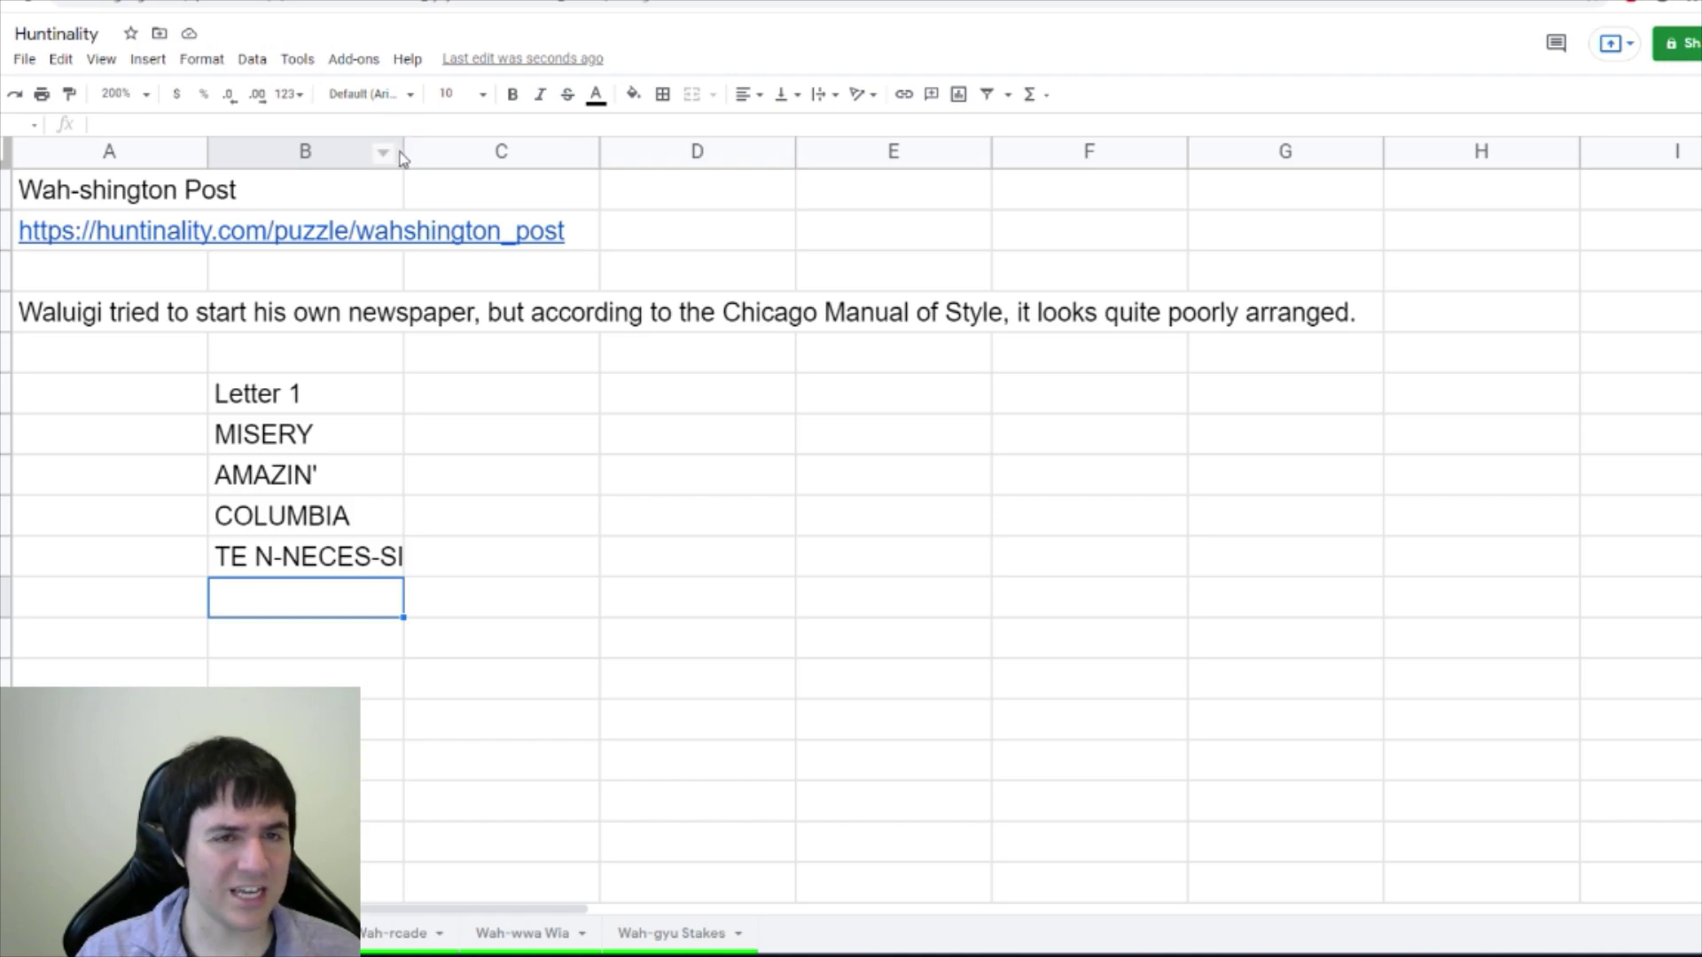
double_click(399, 151)
Correct the third Letter 1 entry to COLOMBIA and add DENIAL and FRASIER at the end of the list.
left_click(324, 479)
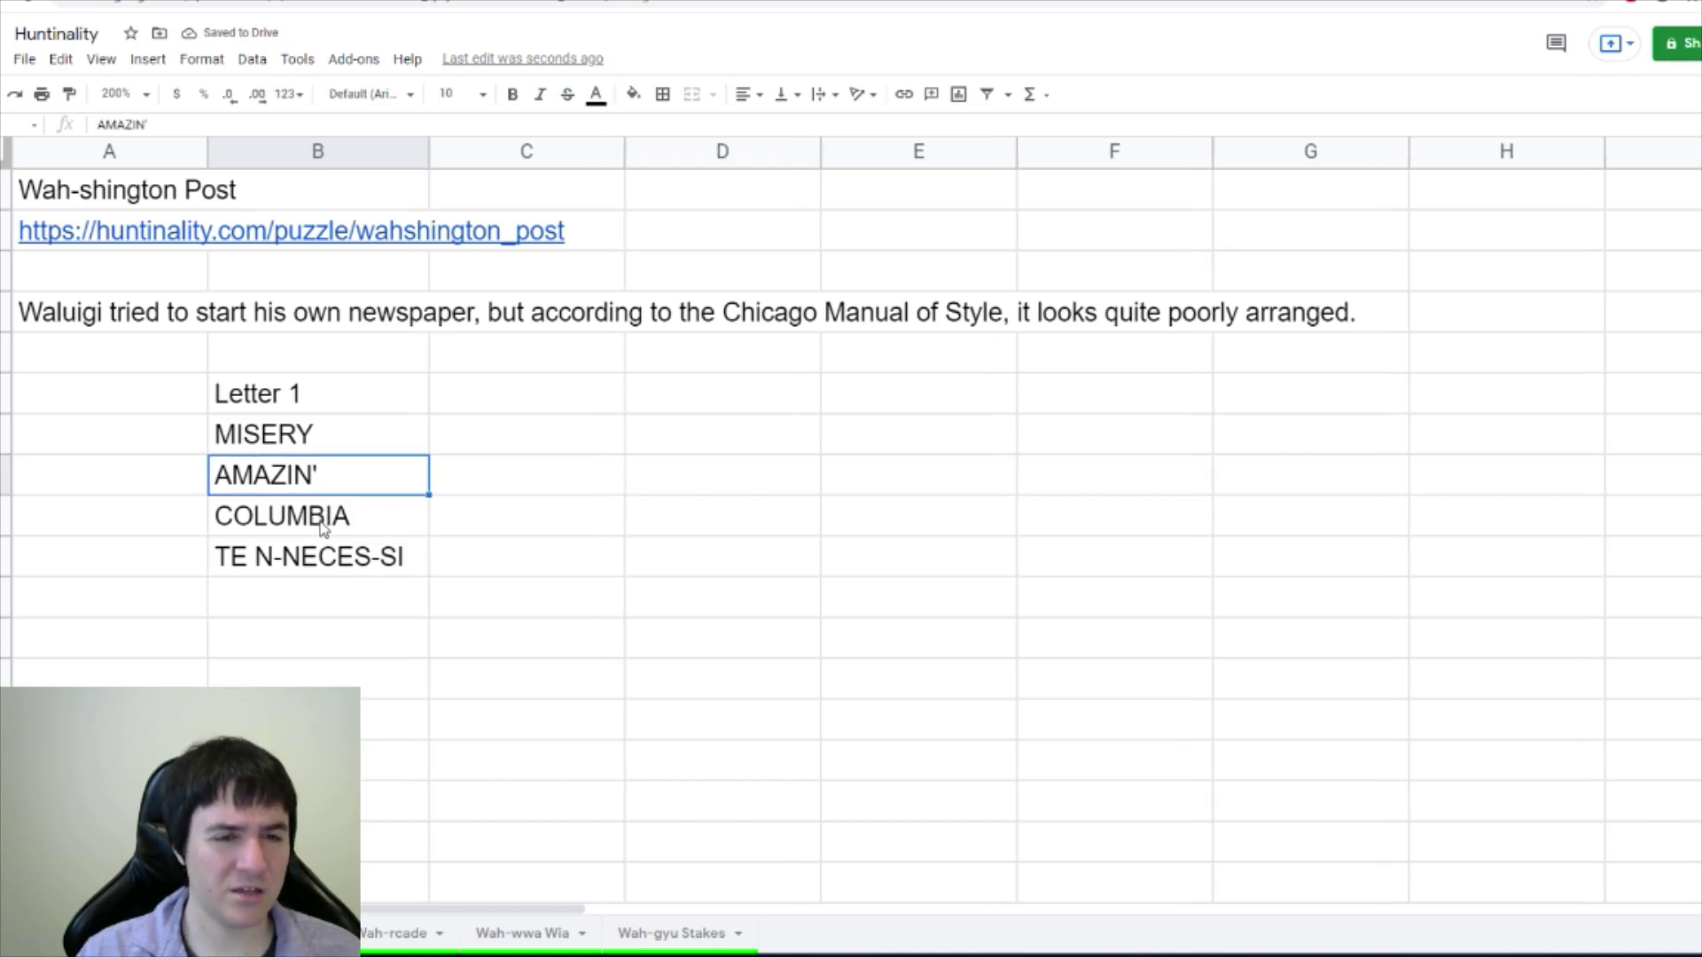
left_click(335, 513)
type("COLOMBIA")
key("Return")
left_click(359, 611)
type("DENIAL FRASIER")
Extend the first list's heading to "Letter 1 (MRS. HIPPY)" and widen column B to fit it.
double_click(394, 390)
type("(MRS. hl")
key("BackSpace")
key("BackSpace")
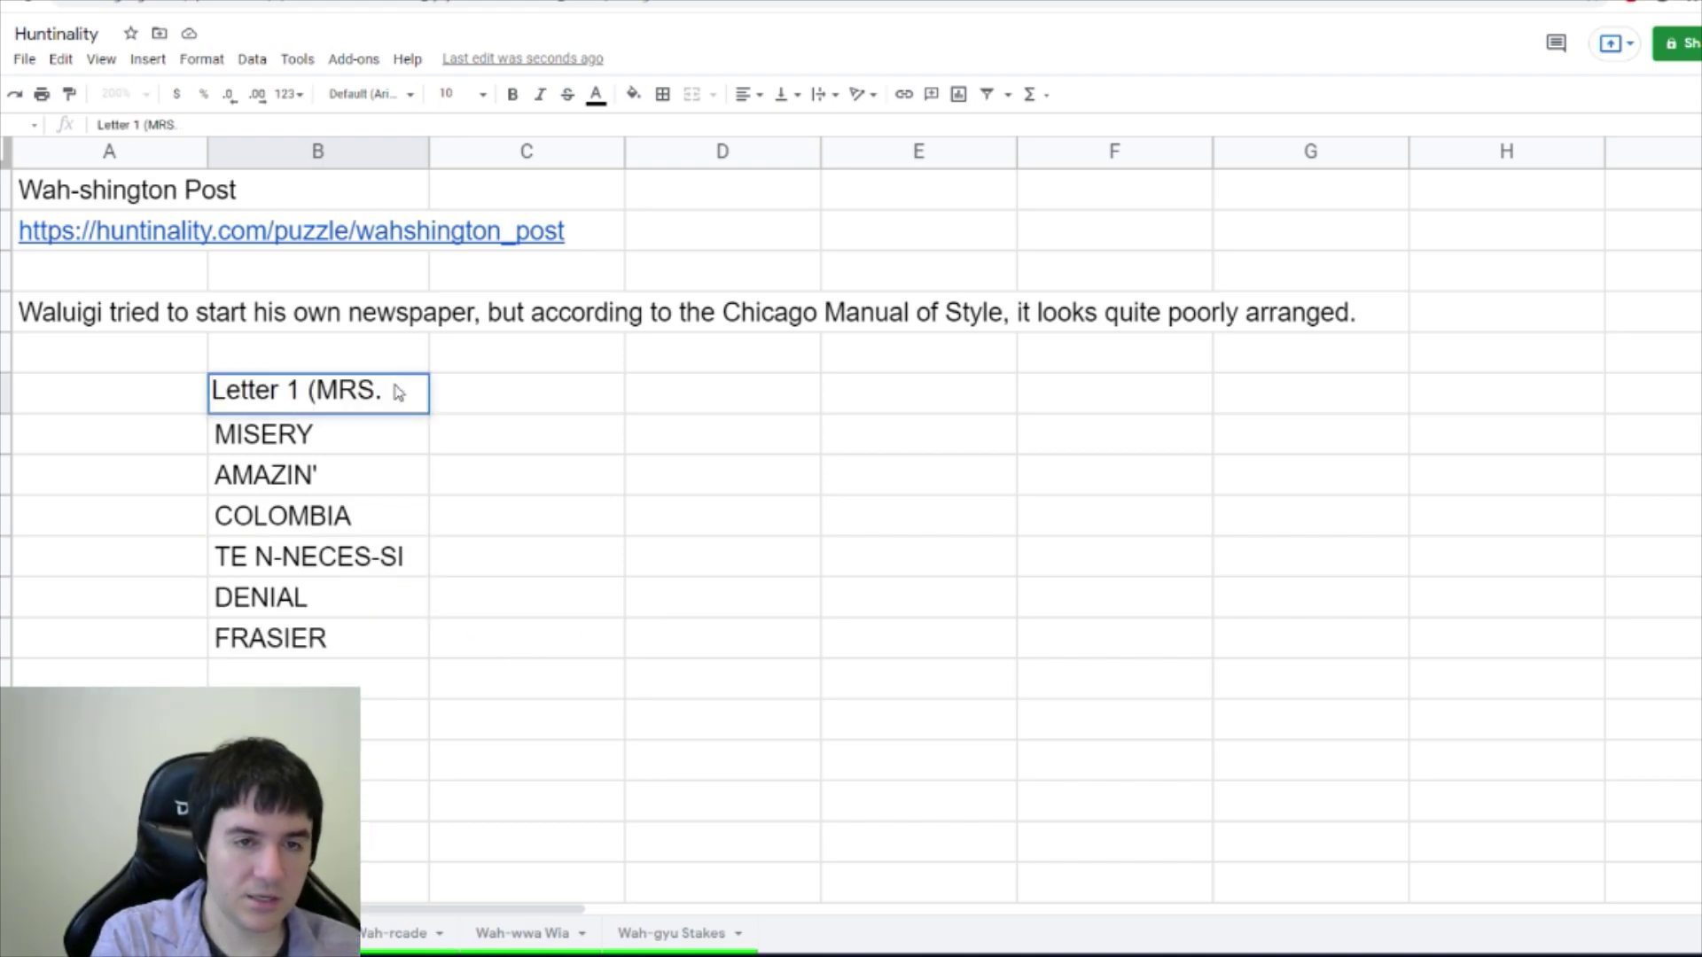
type("HIPPY")
key("Return")
double_click(398, 392)
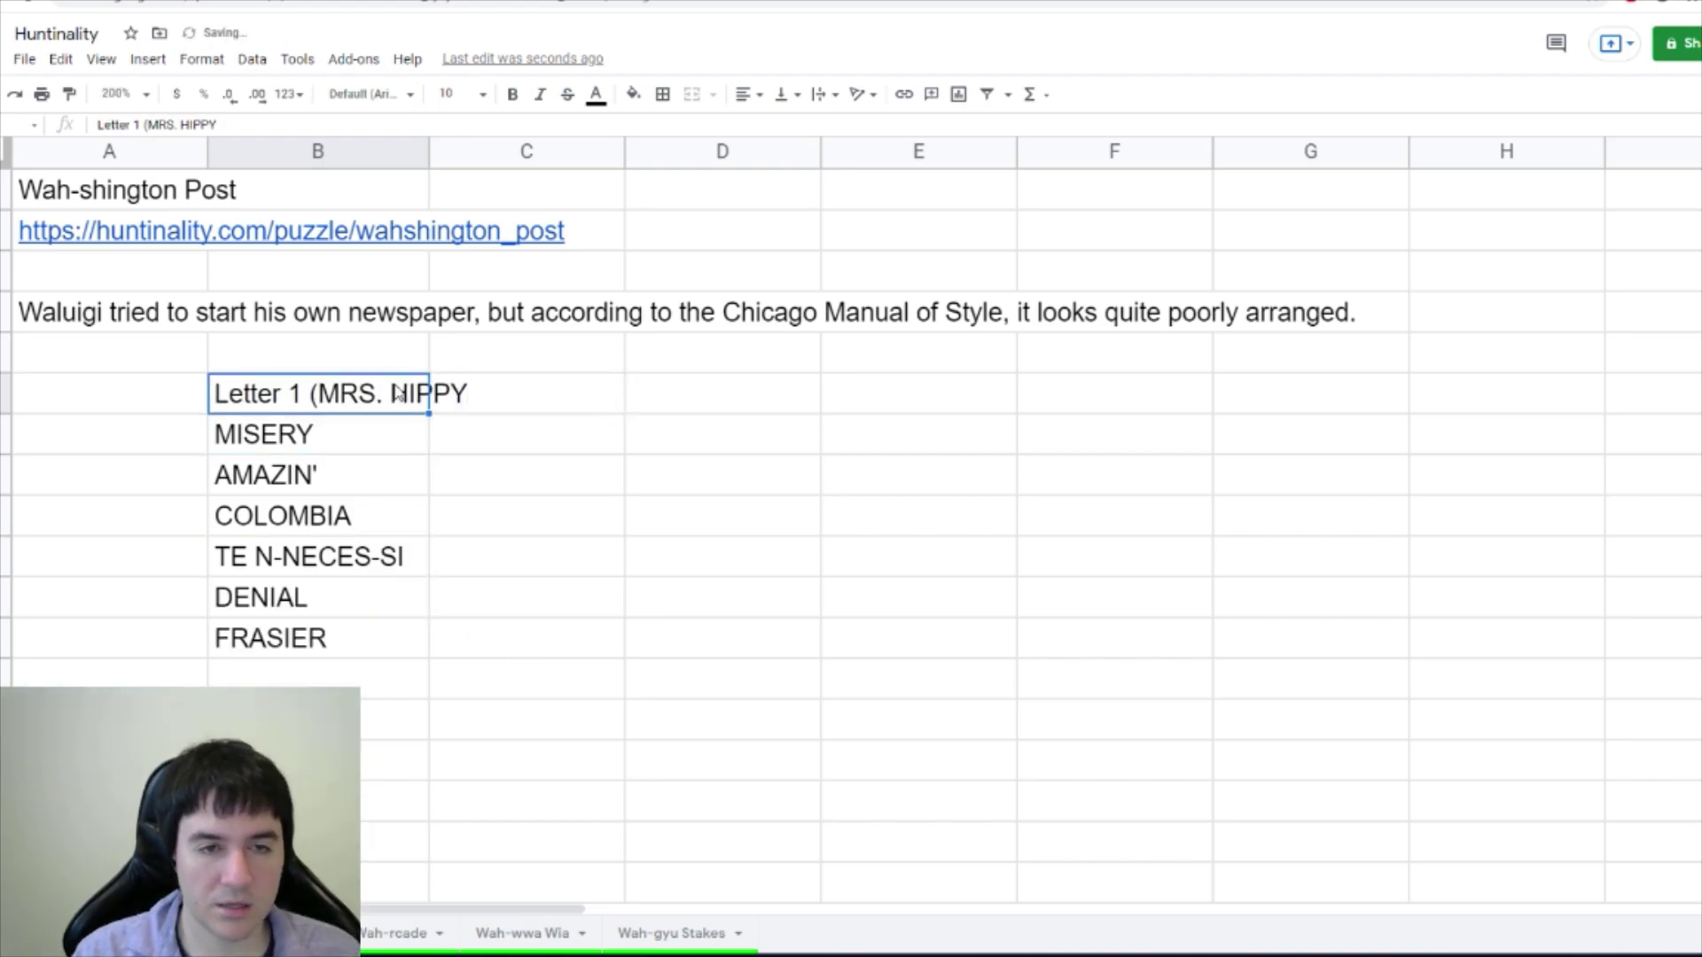
type(")")
key("Return")
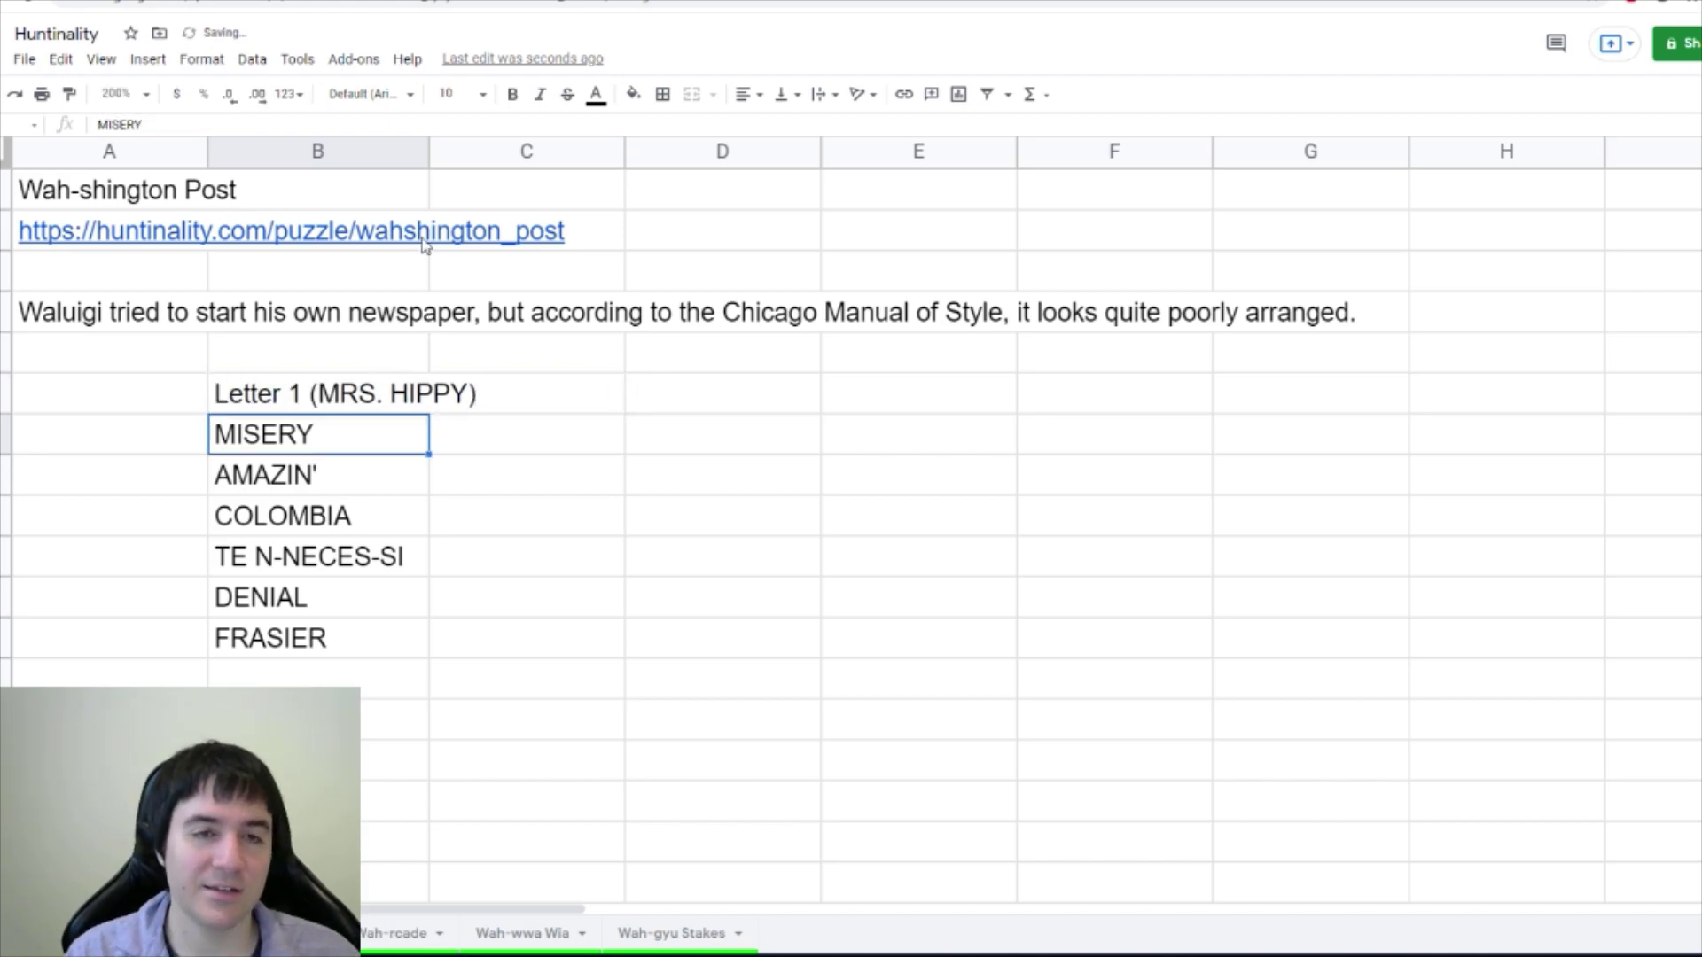
left_click_drag(430, 153, 494, 155)
Enter the matching rivers in column C: MISSISSIPPI for HIPPY, MISSOURI for MISERY, AMAZON? for AMAZIN' and TENNESSEE for TE N-NECES-SI.
left_click(378, 510)
left_click(402, 447)
left_click(538, 443)
left_click(410, 477)
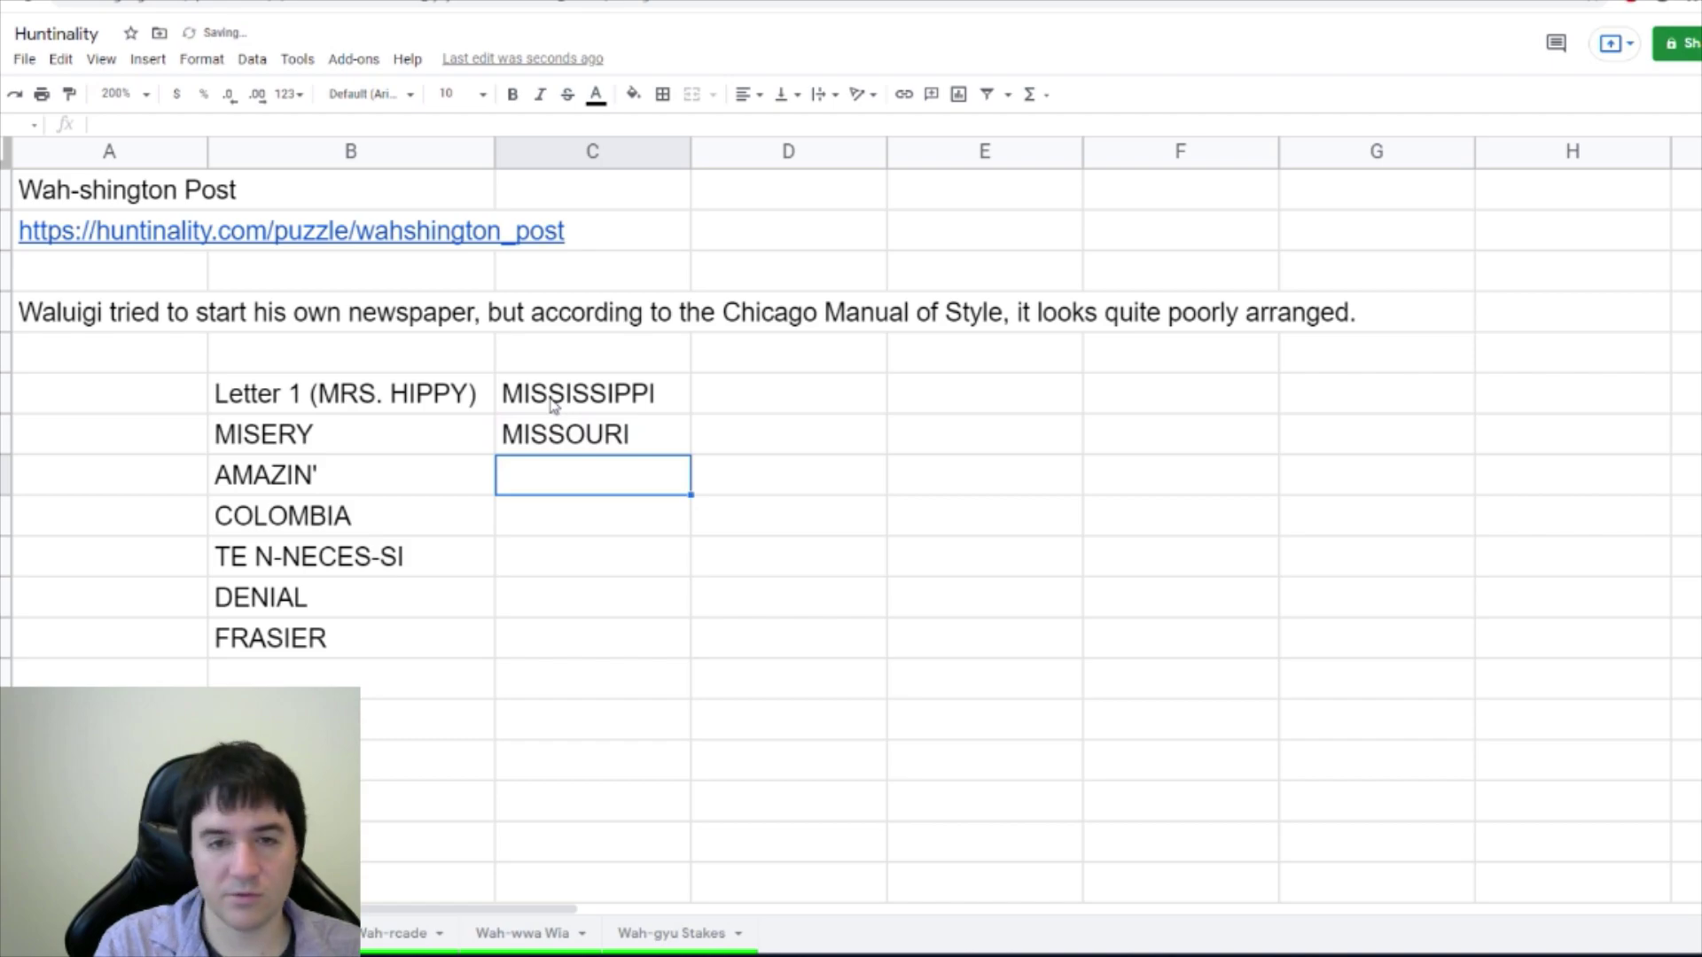
key("Down")
key("Up")
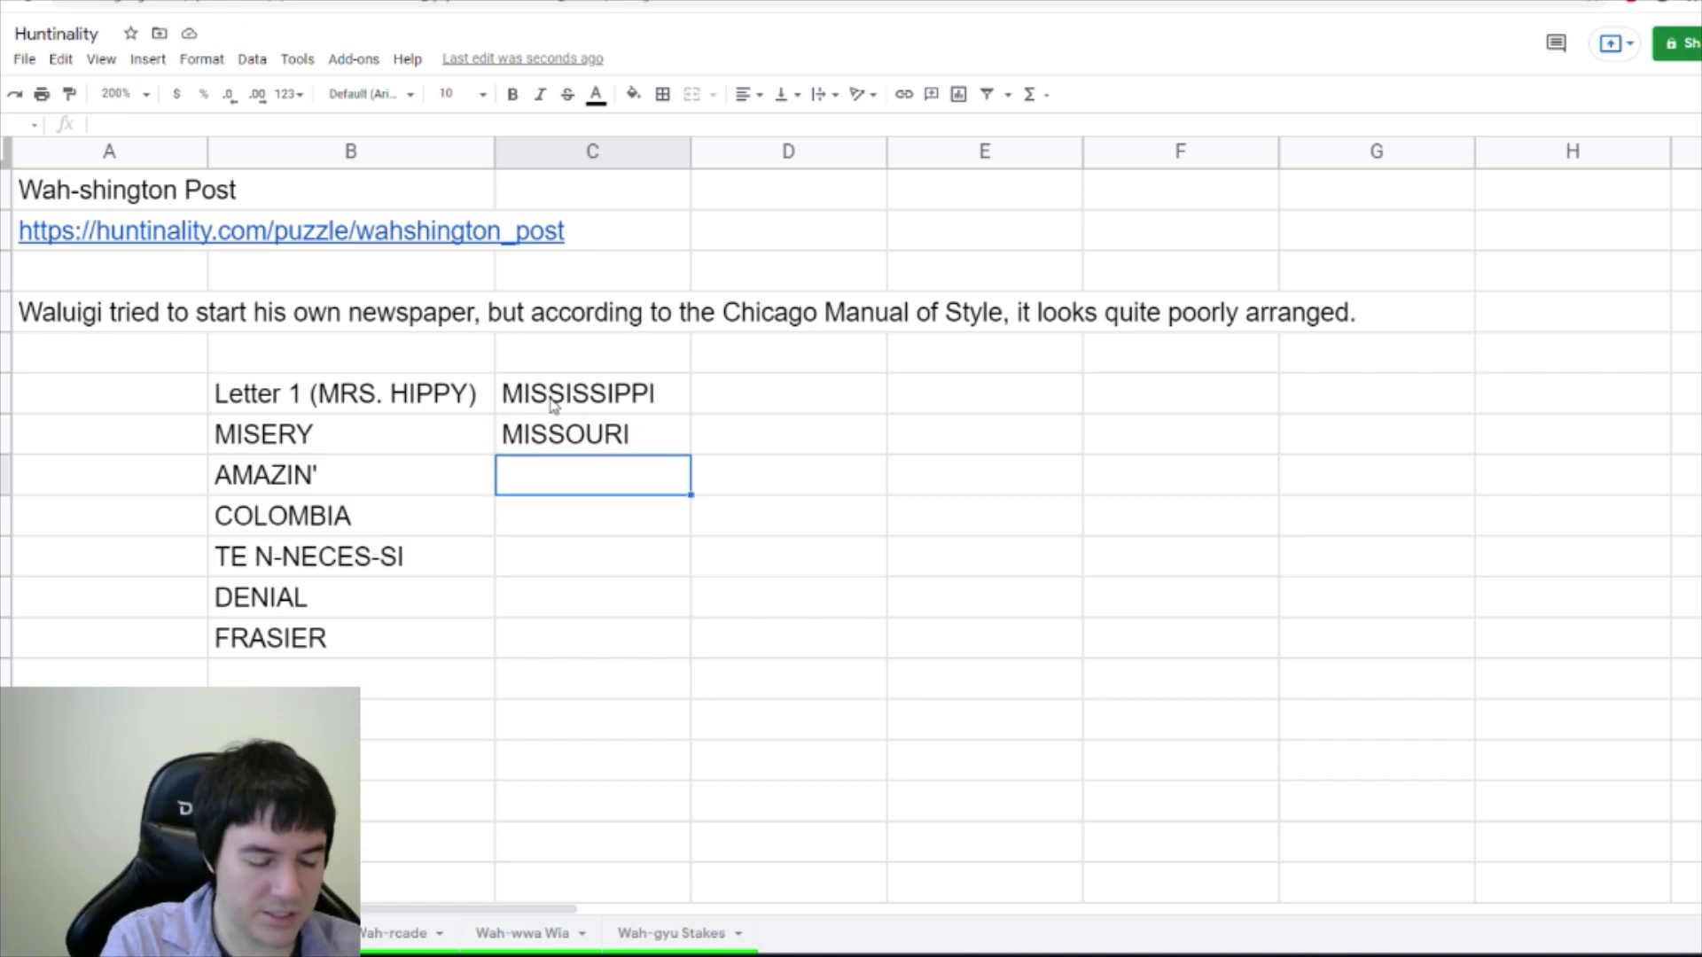
type("AMAZON")
Head column E "Letter 2 (MS. ROMANOFF)" and list PAIN IN THE L.A.D. REGION OF MY HEART, ISSUE W/ A POINTY HAIRLINE and CRAWLY THINGS FULL O' VENOM.
type("M")
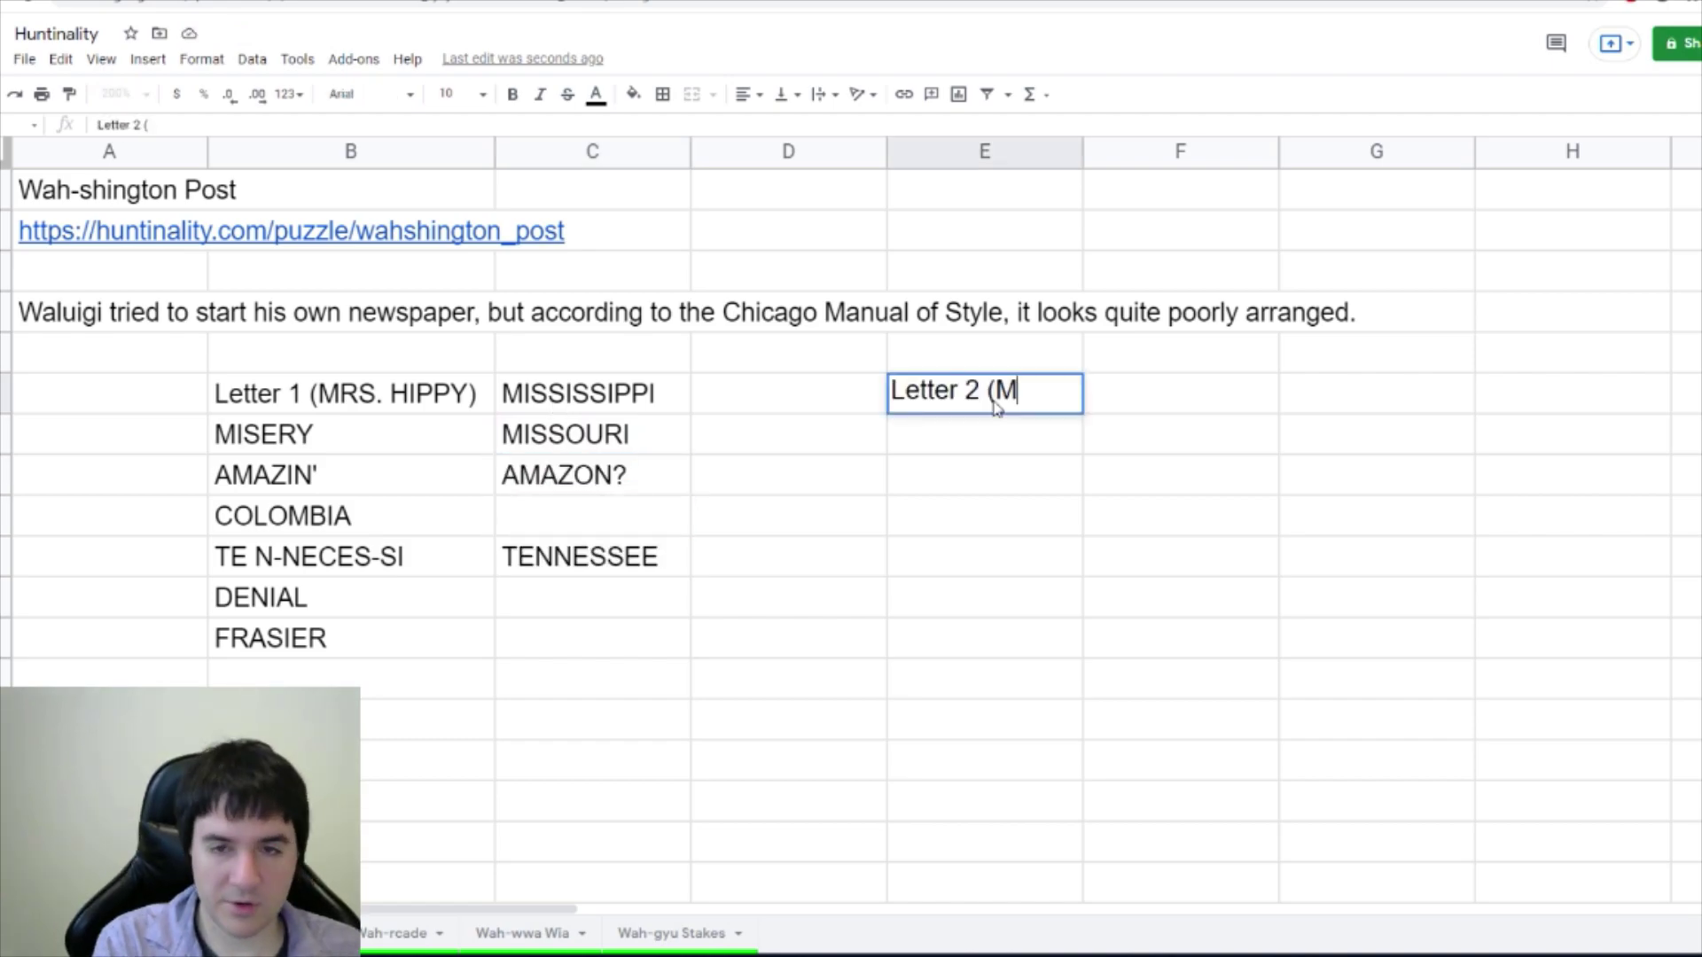
type("S. ROMANOFF")
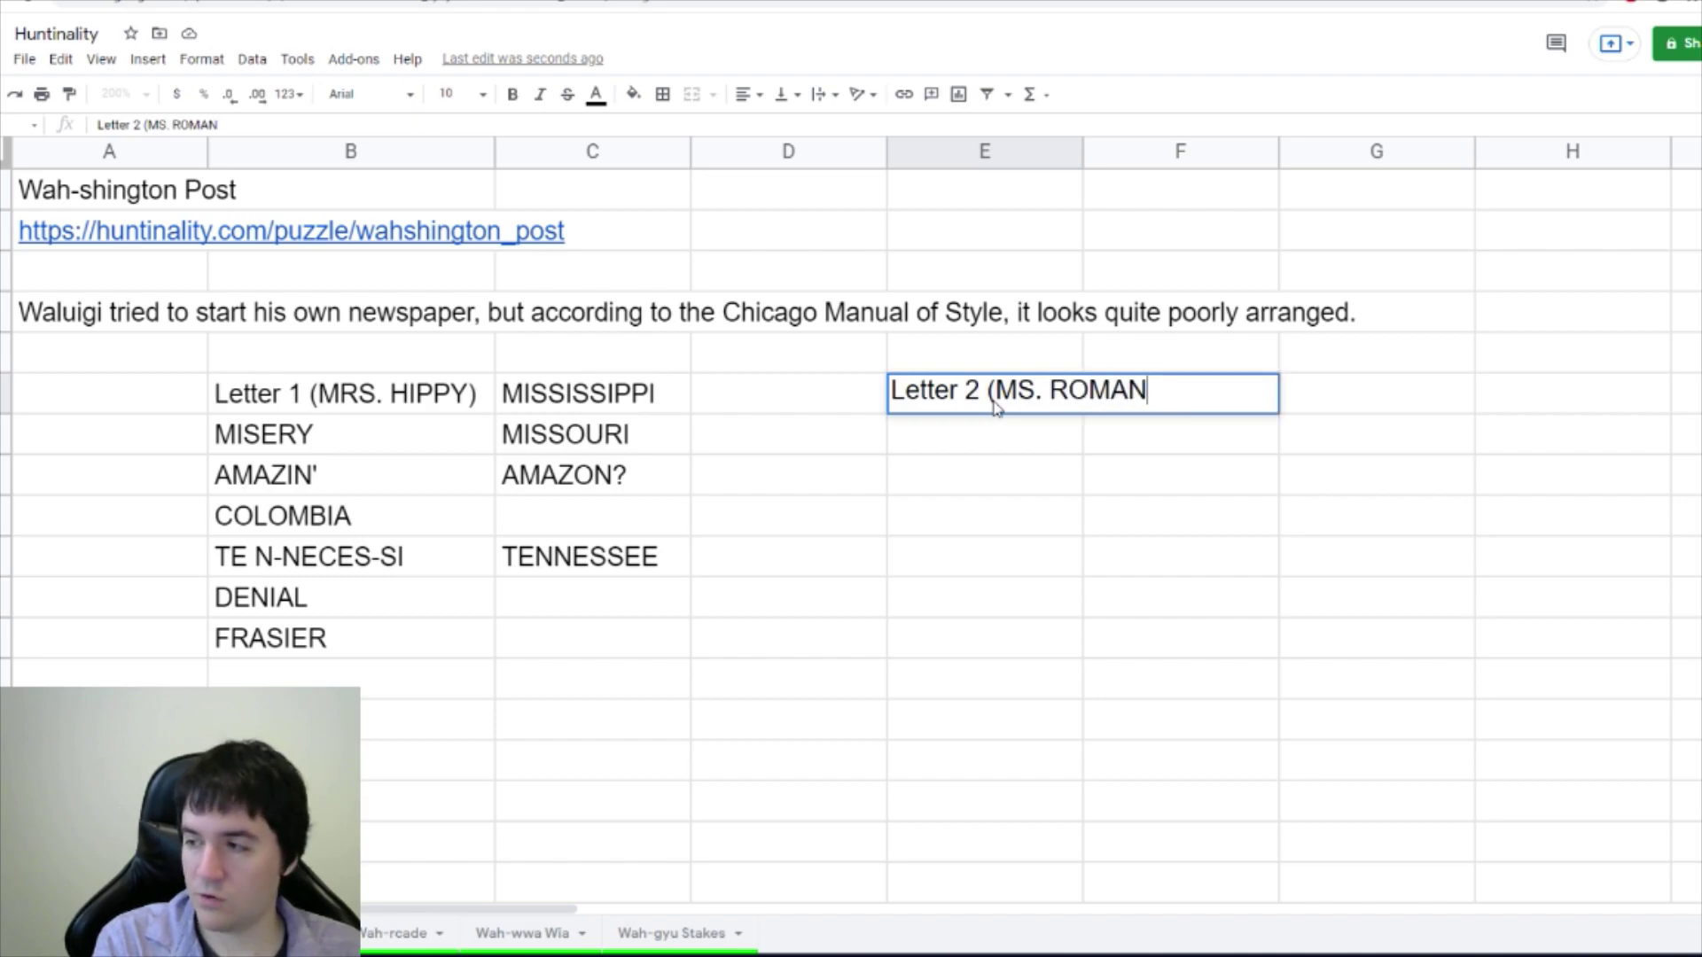
left_click(1002, 522)
type("CRAWL")
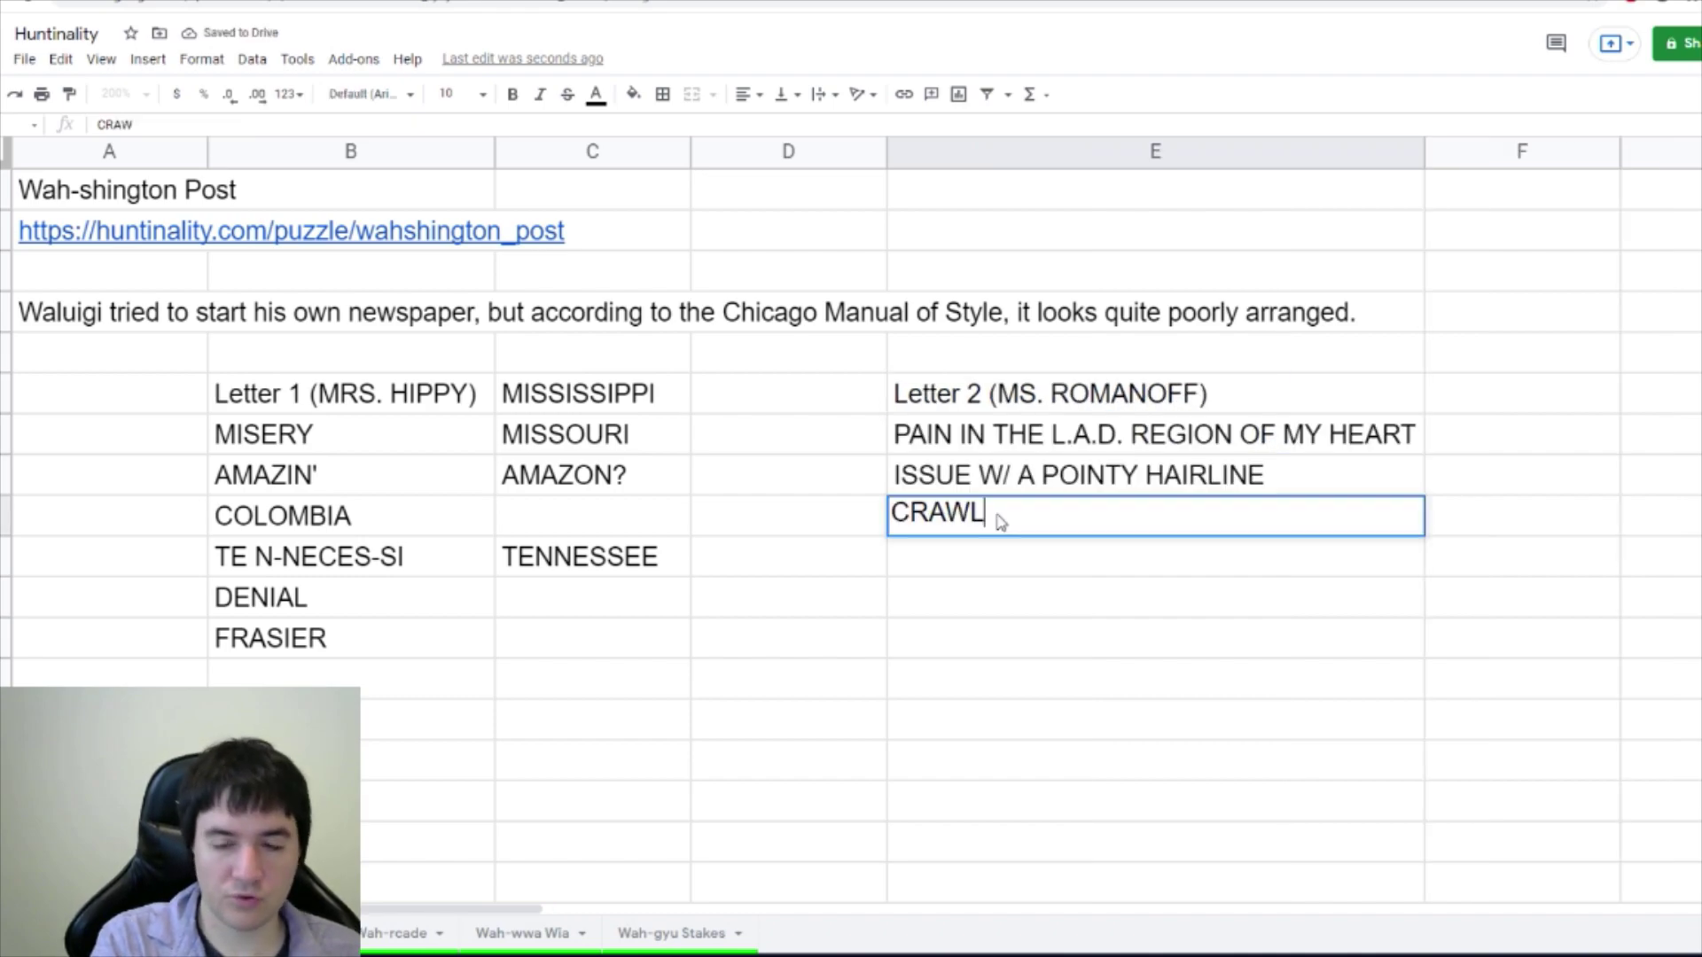
type("Y THINGS FULL O' VENOM")
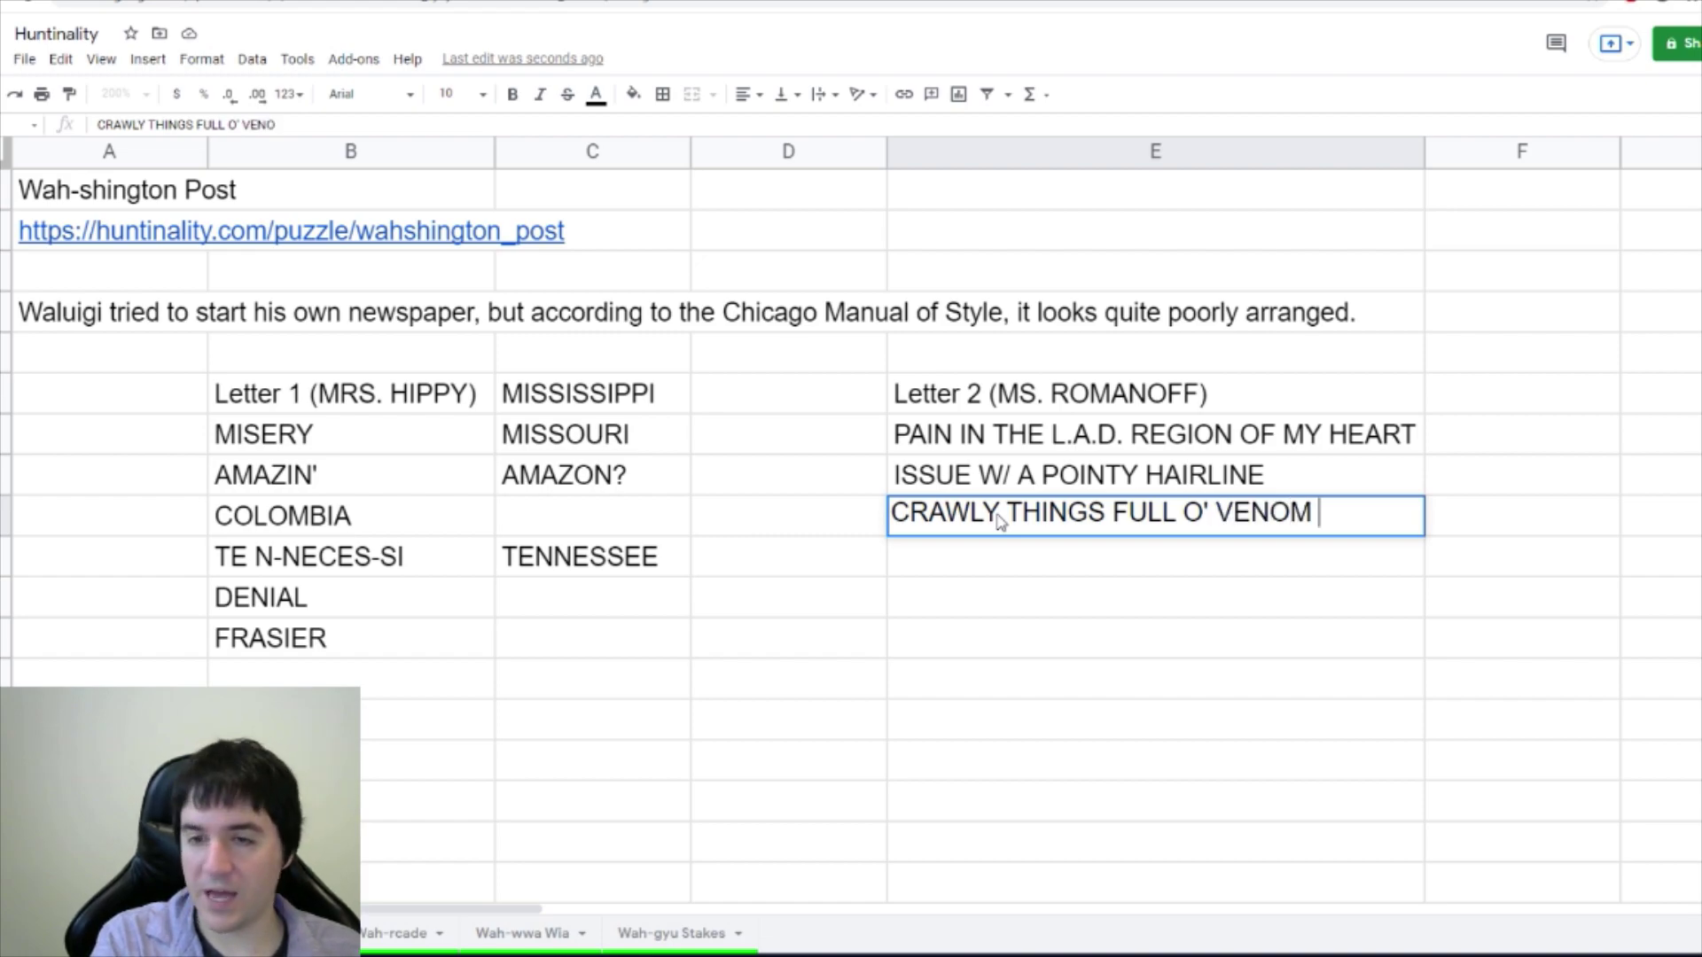
key("BackSpace")
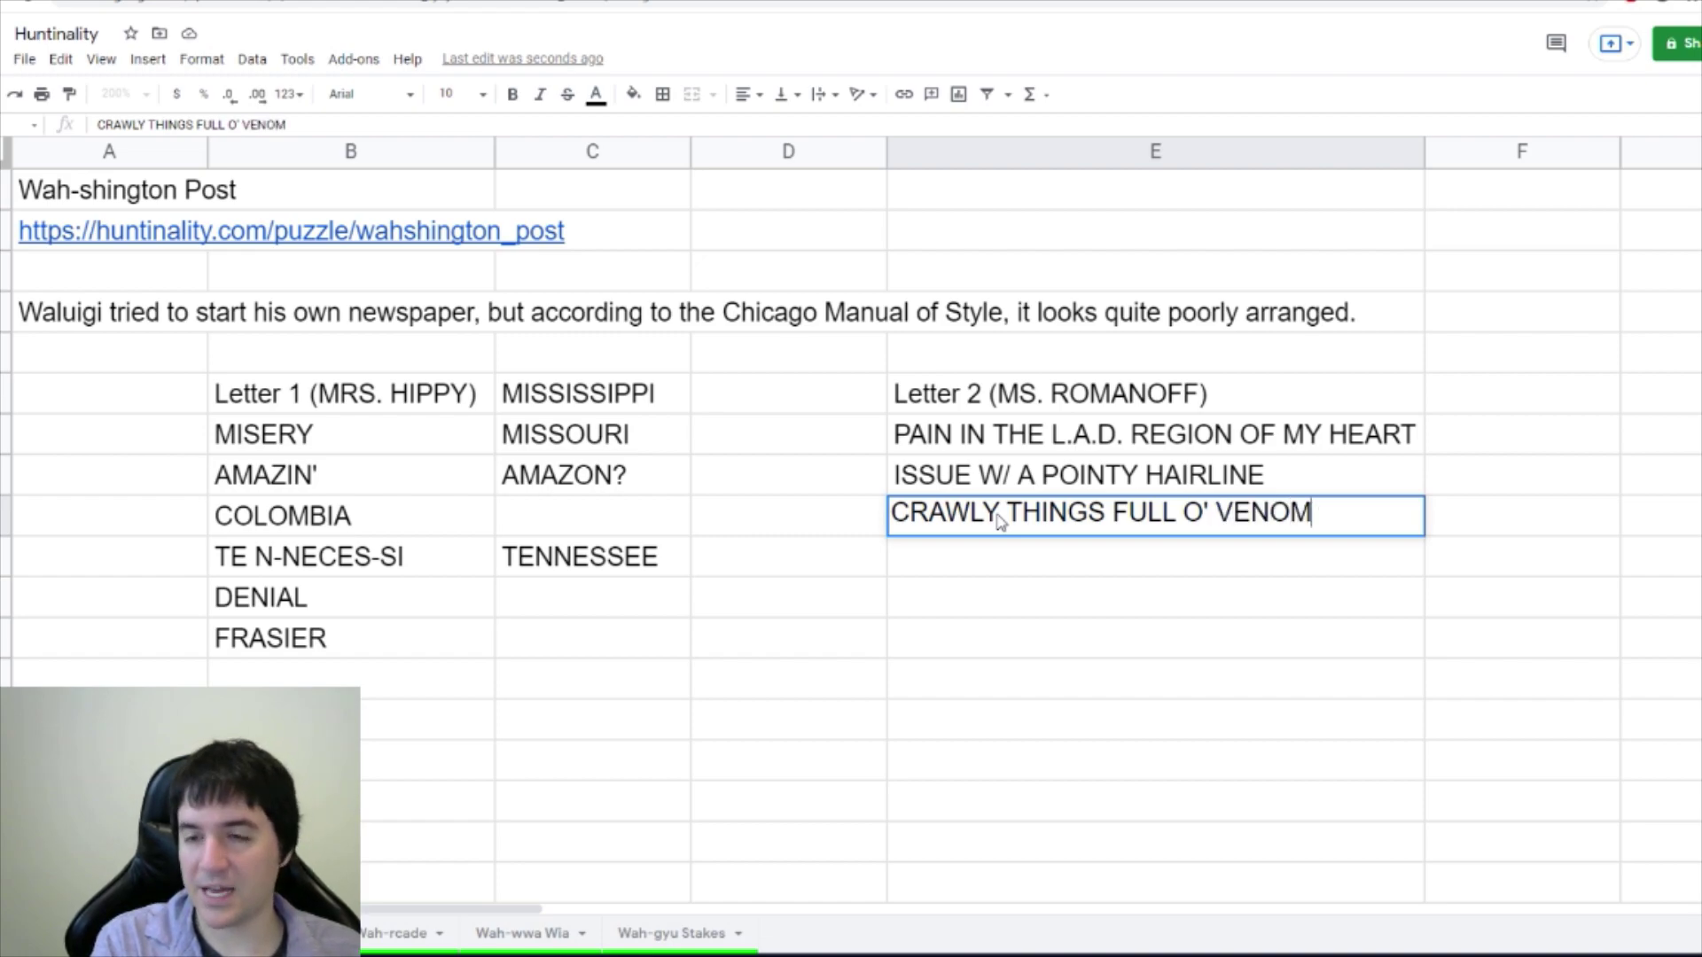
Enter SPIDER beside the CRAWLY THINGS FULL O' VENOM clue.
key("Return")
key("Up")
key("Right")
type("SPIDER")
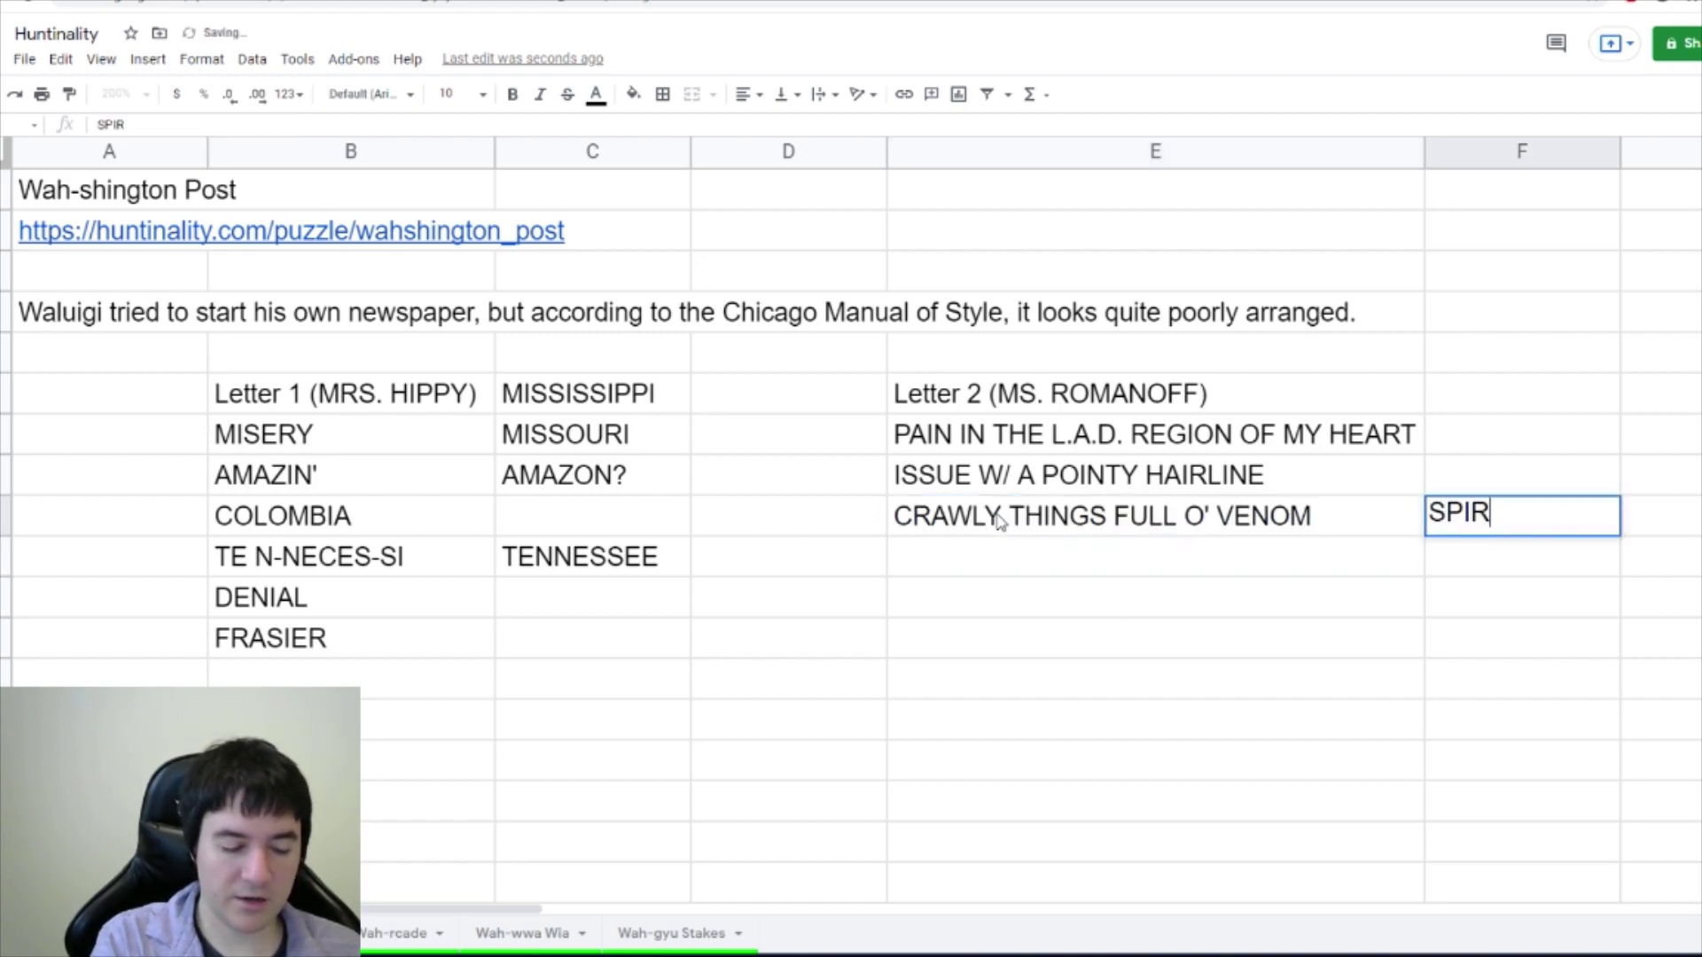
left_click(1153, 679)
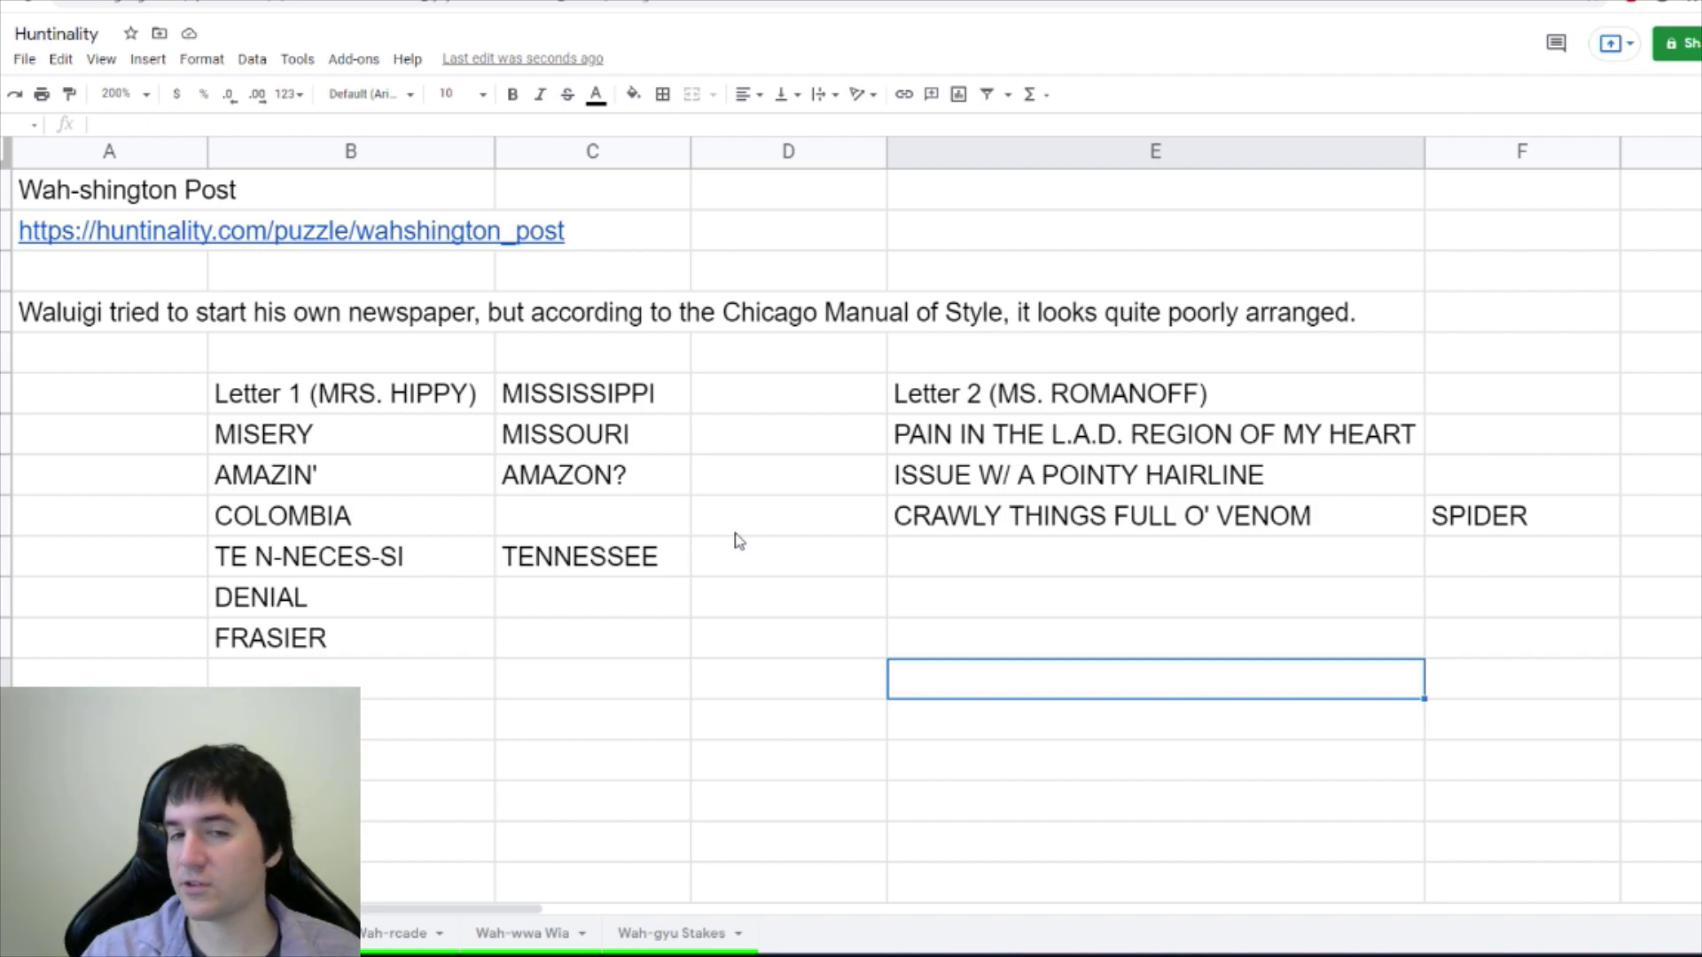
Remove the question mark from the AMAZON answer beside AMAZIN'.
left_click(652, 451)
left_click(646, 475)
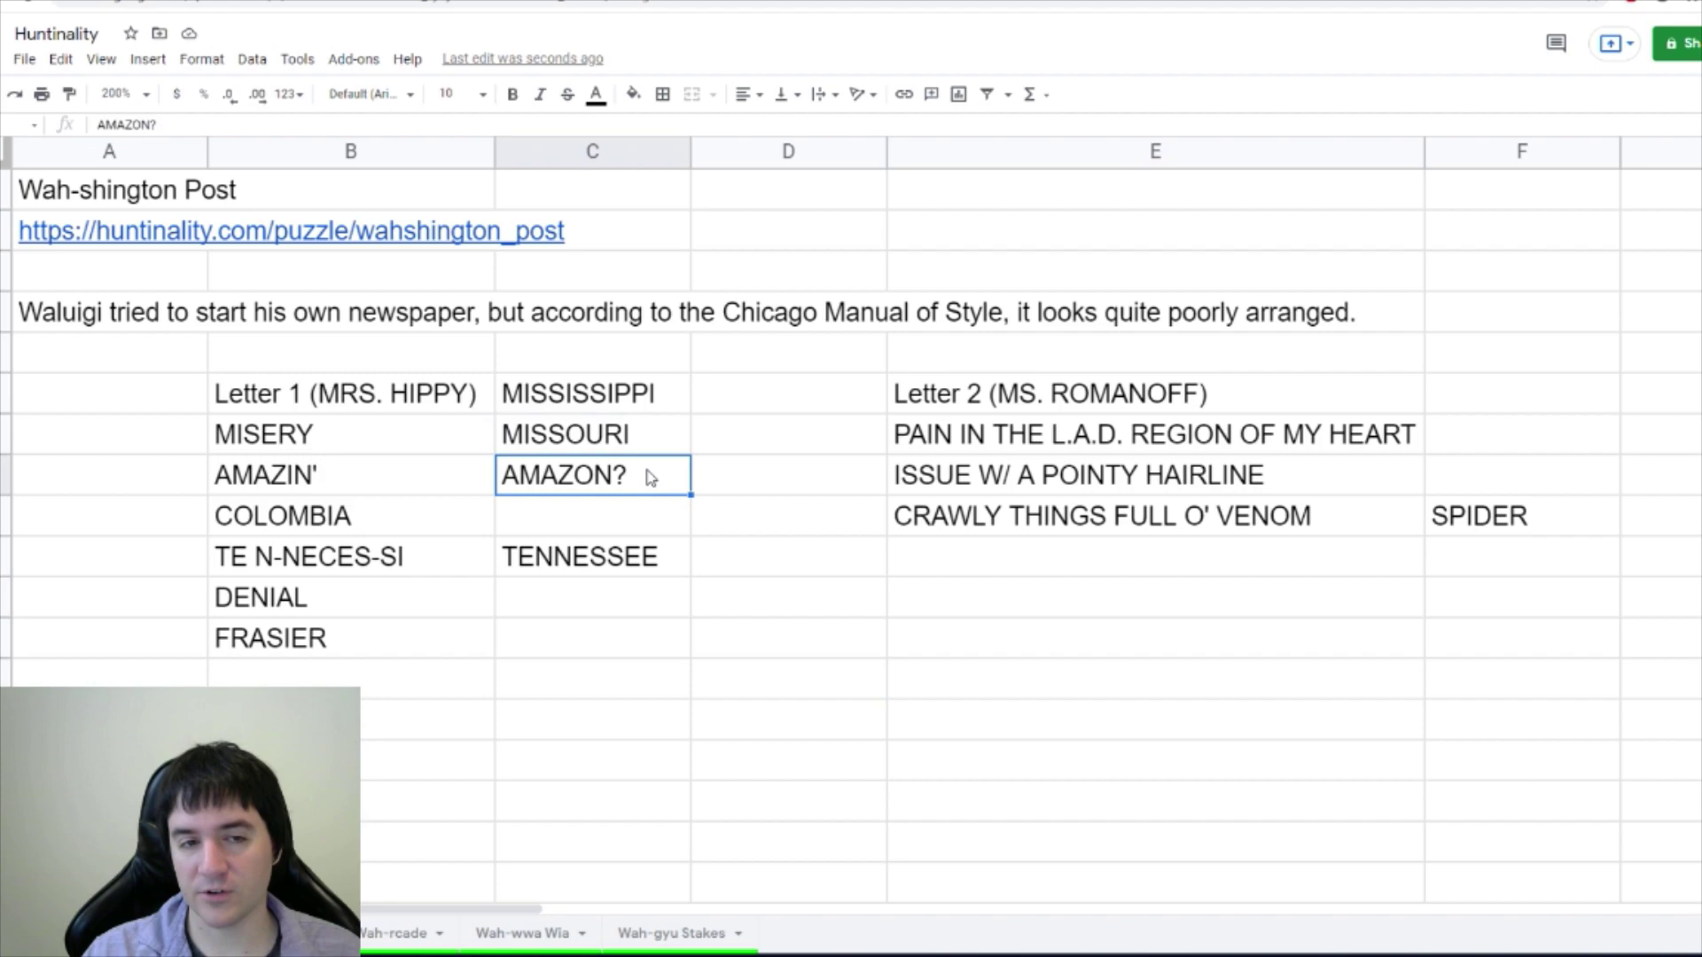
double_click(593, 471)
left_click(629, 475)
key("BackSpace")
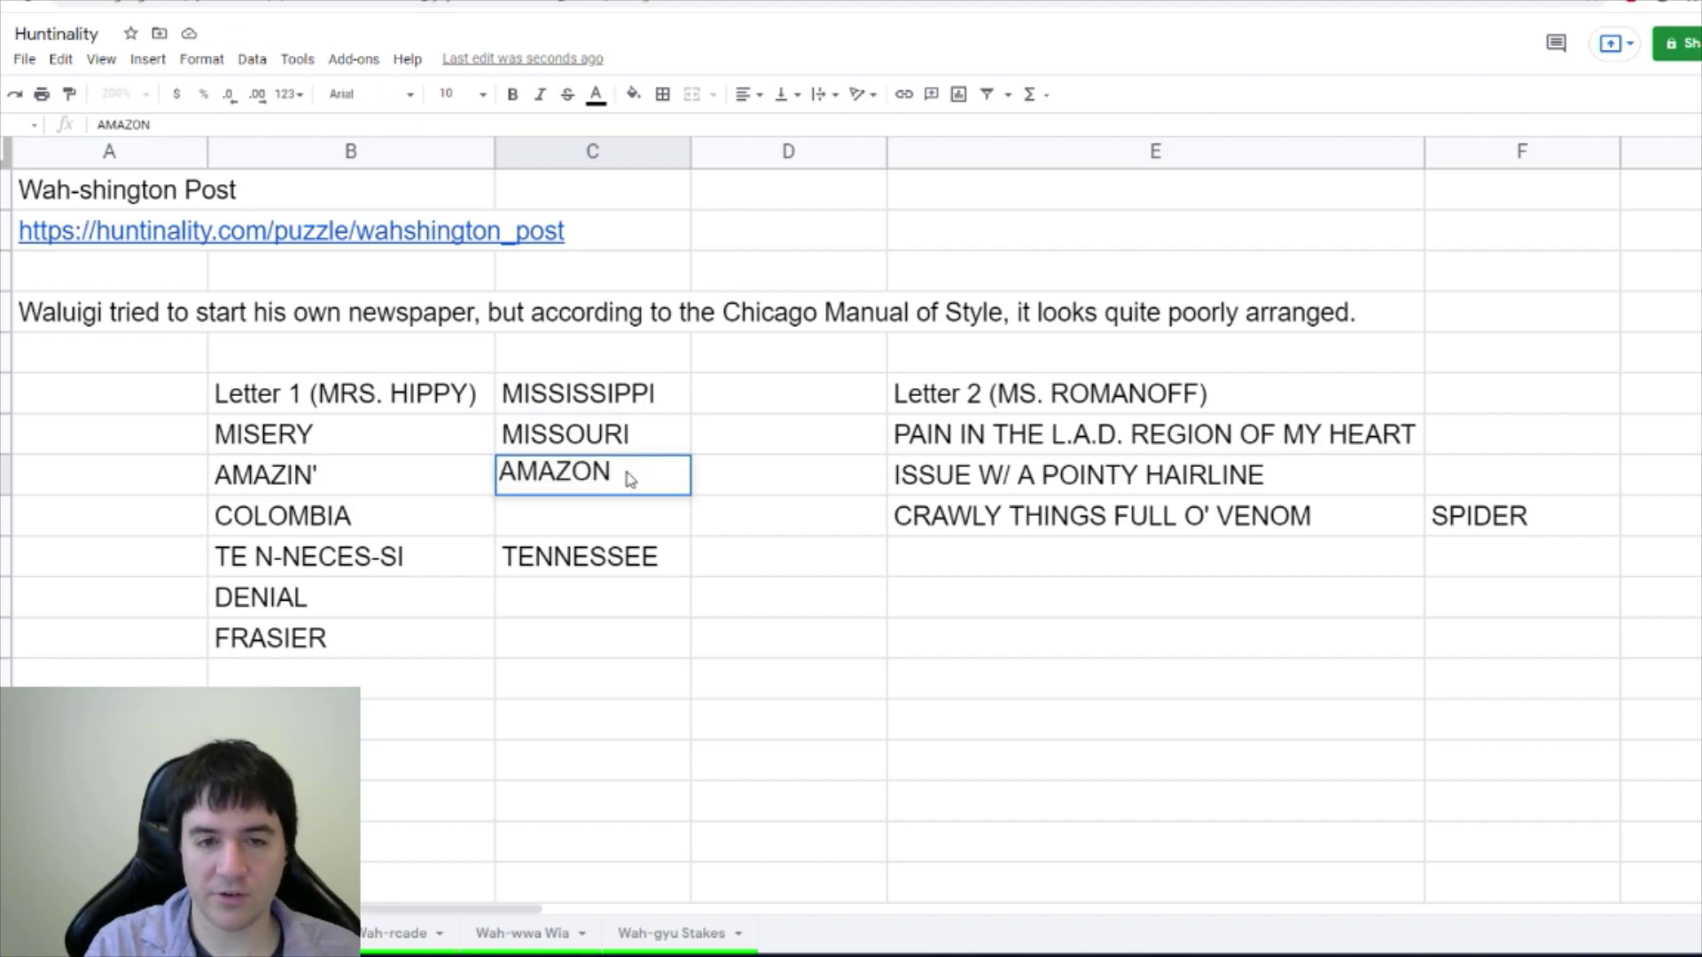
key("Return")
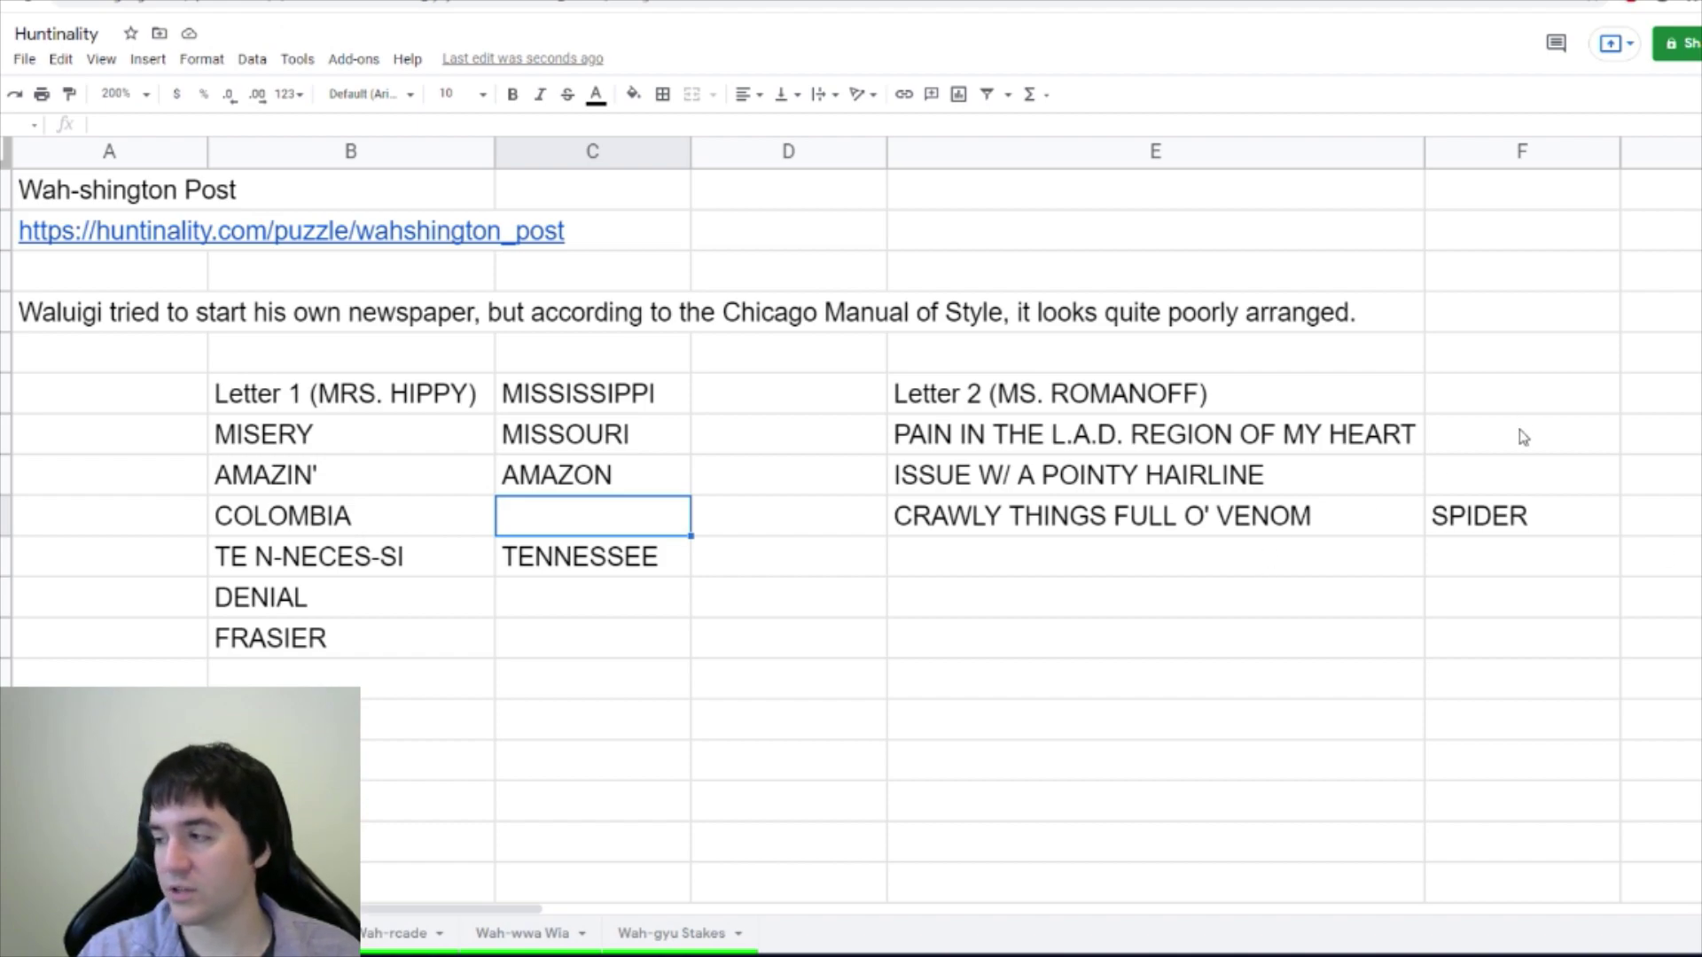
Fill in the Letter 2 answers WIDOWMAKER HEART ATTACK and WIDOW'S PEAK, and expand SPIDER to BLACK WIDOW SPIDER.
key("Right")
key("Right")
key("Up")
key("Up")
key("ctrl+c")
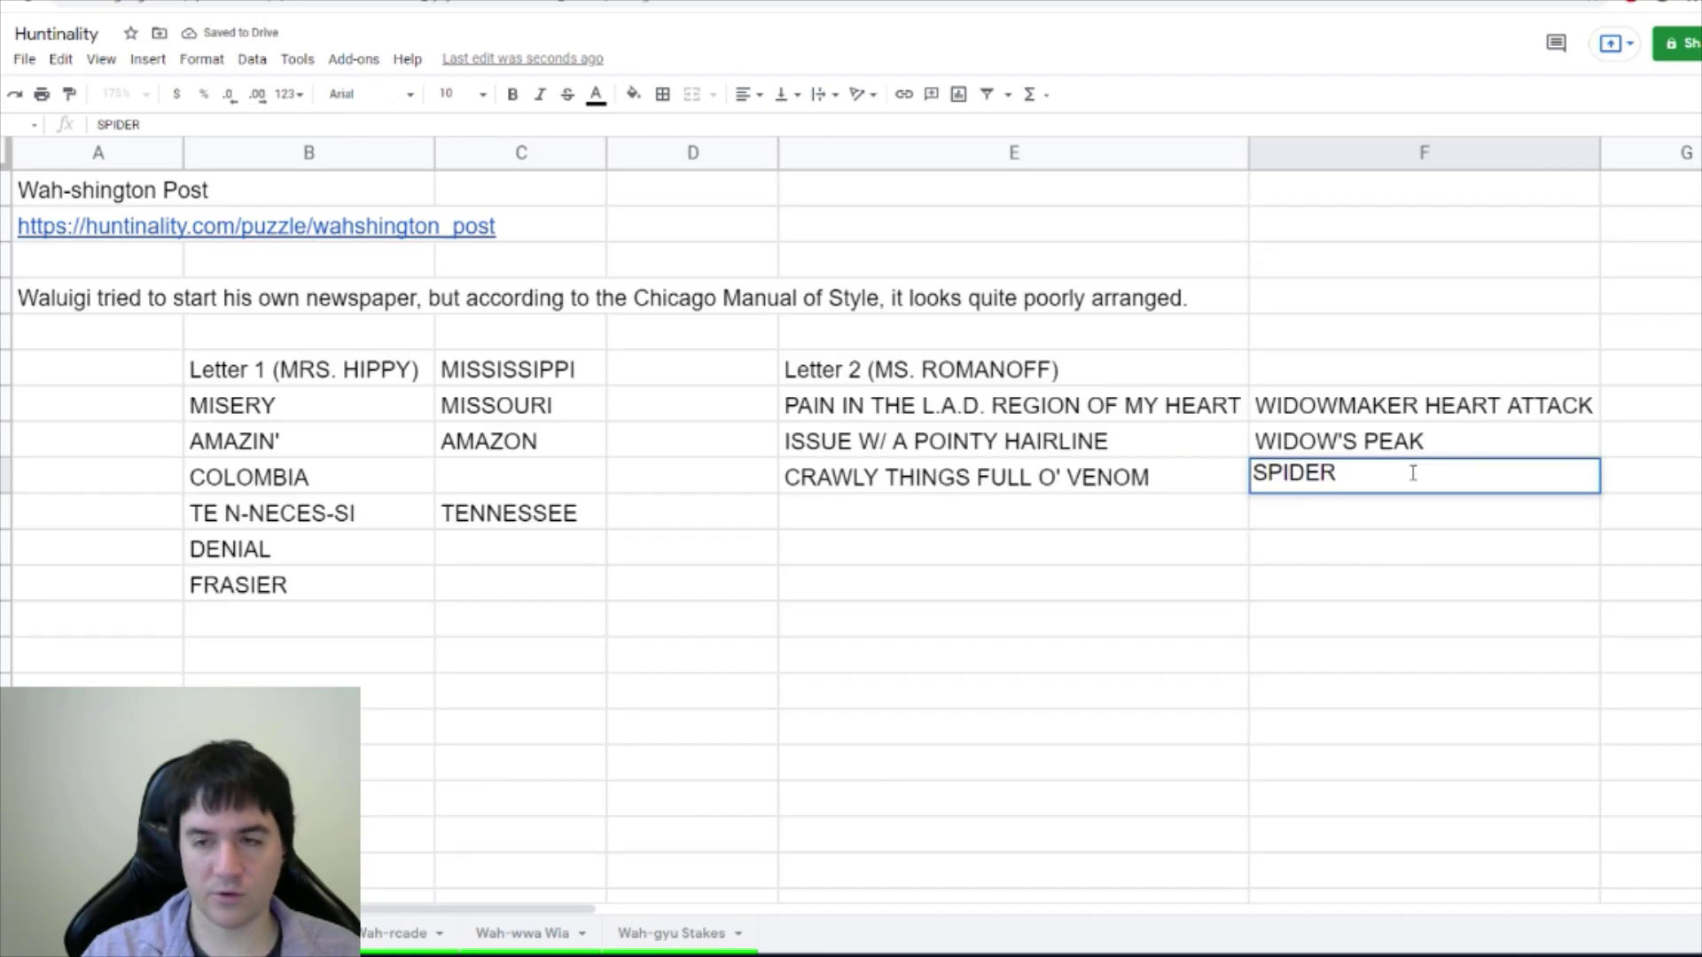
double_click(1410, 475)
type("BLACK WIDOW")
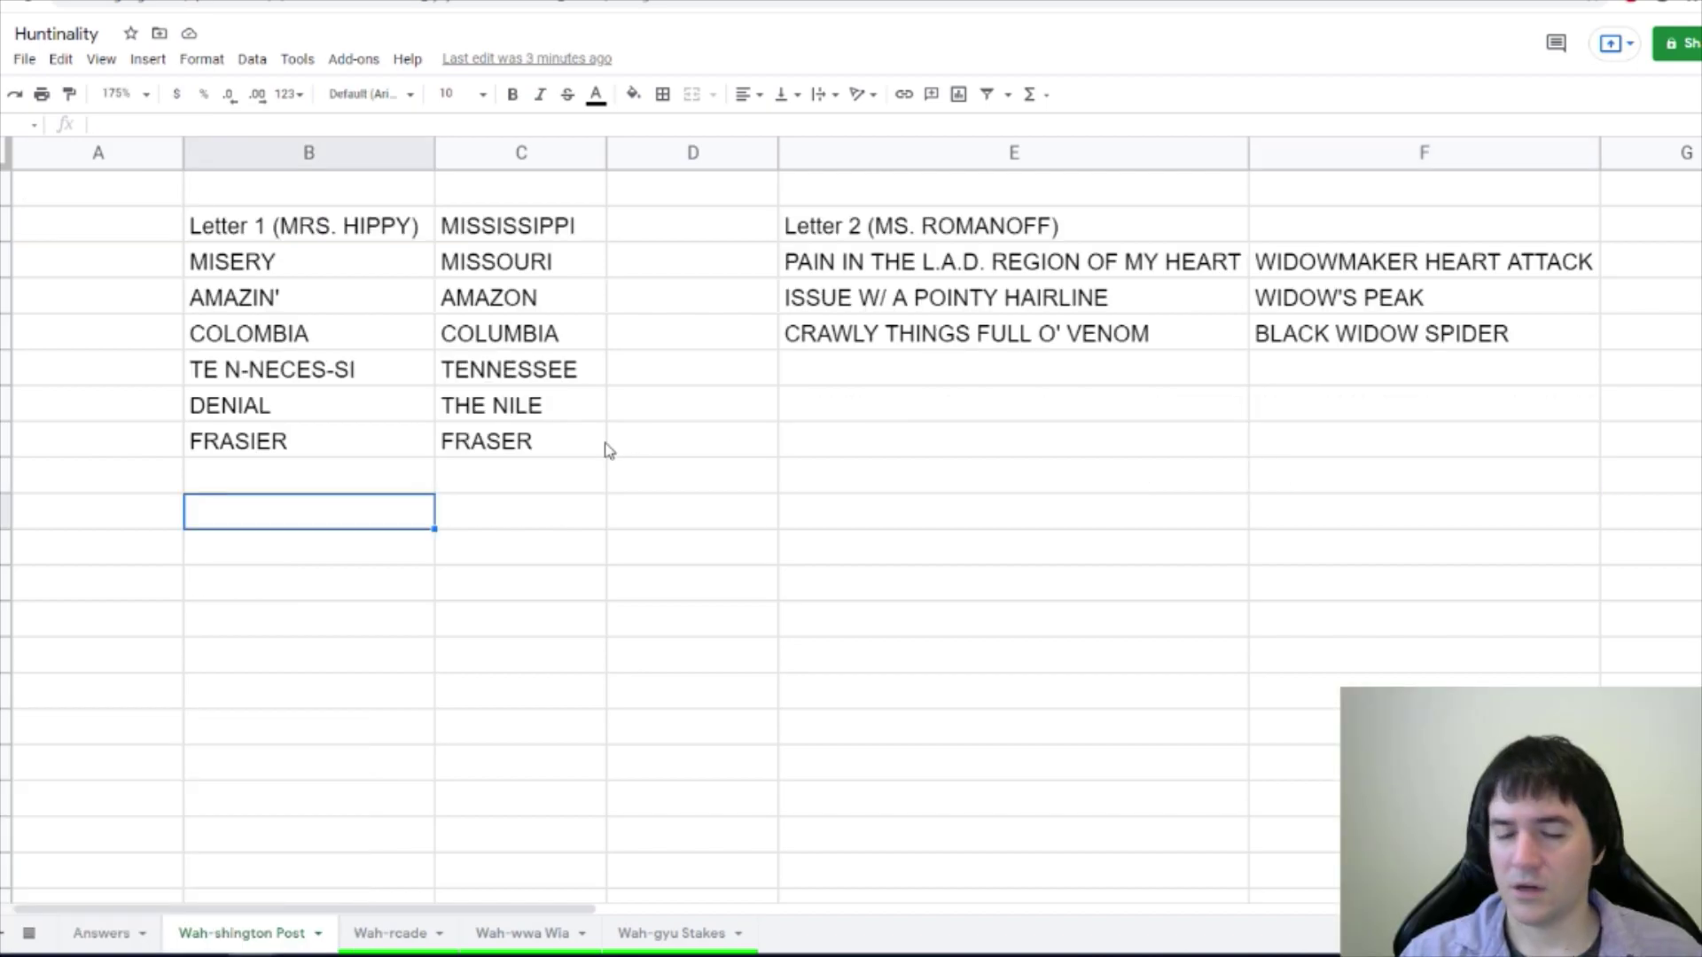
Start a "Letter 3 (MR TWIST)" list below the first one with STEVE JOBS, BAUDELAIRES, ANNIE BENNETT, BATMAN and POTTER.
type("Letter 3 (MR TWIST)")
key("Return")
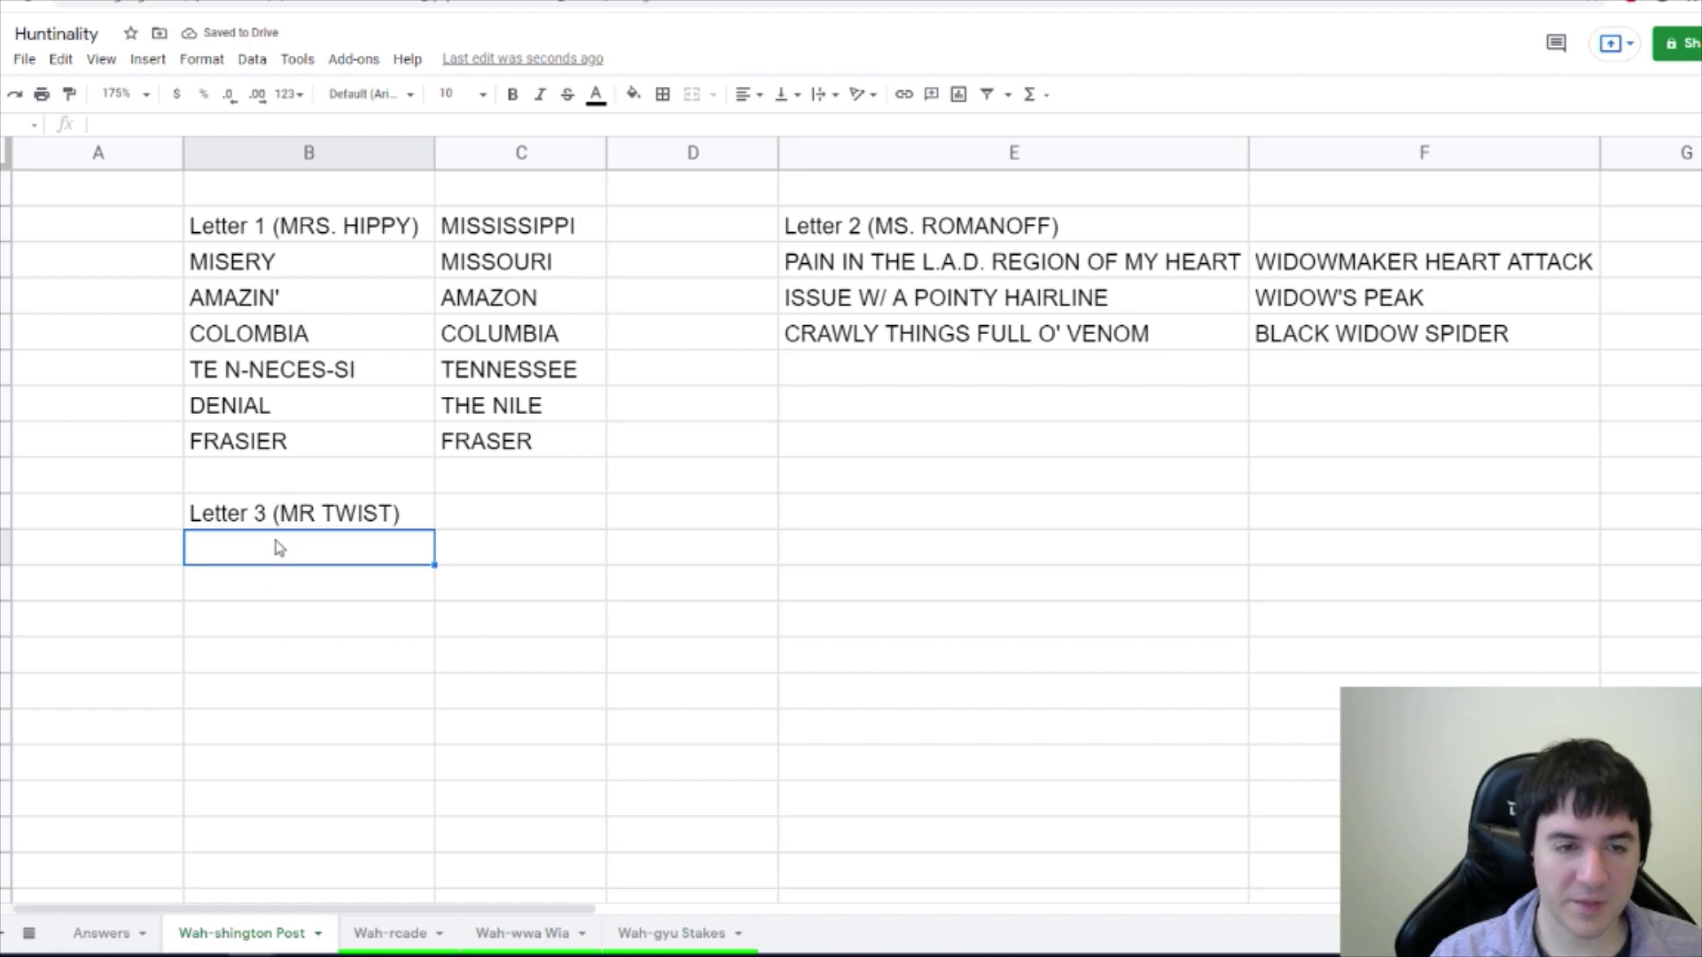
type("STEVE JOBS")
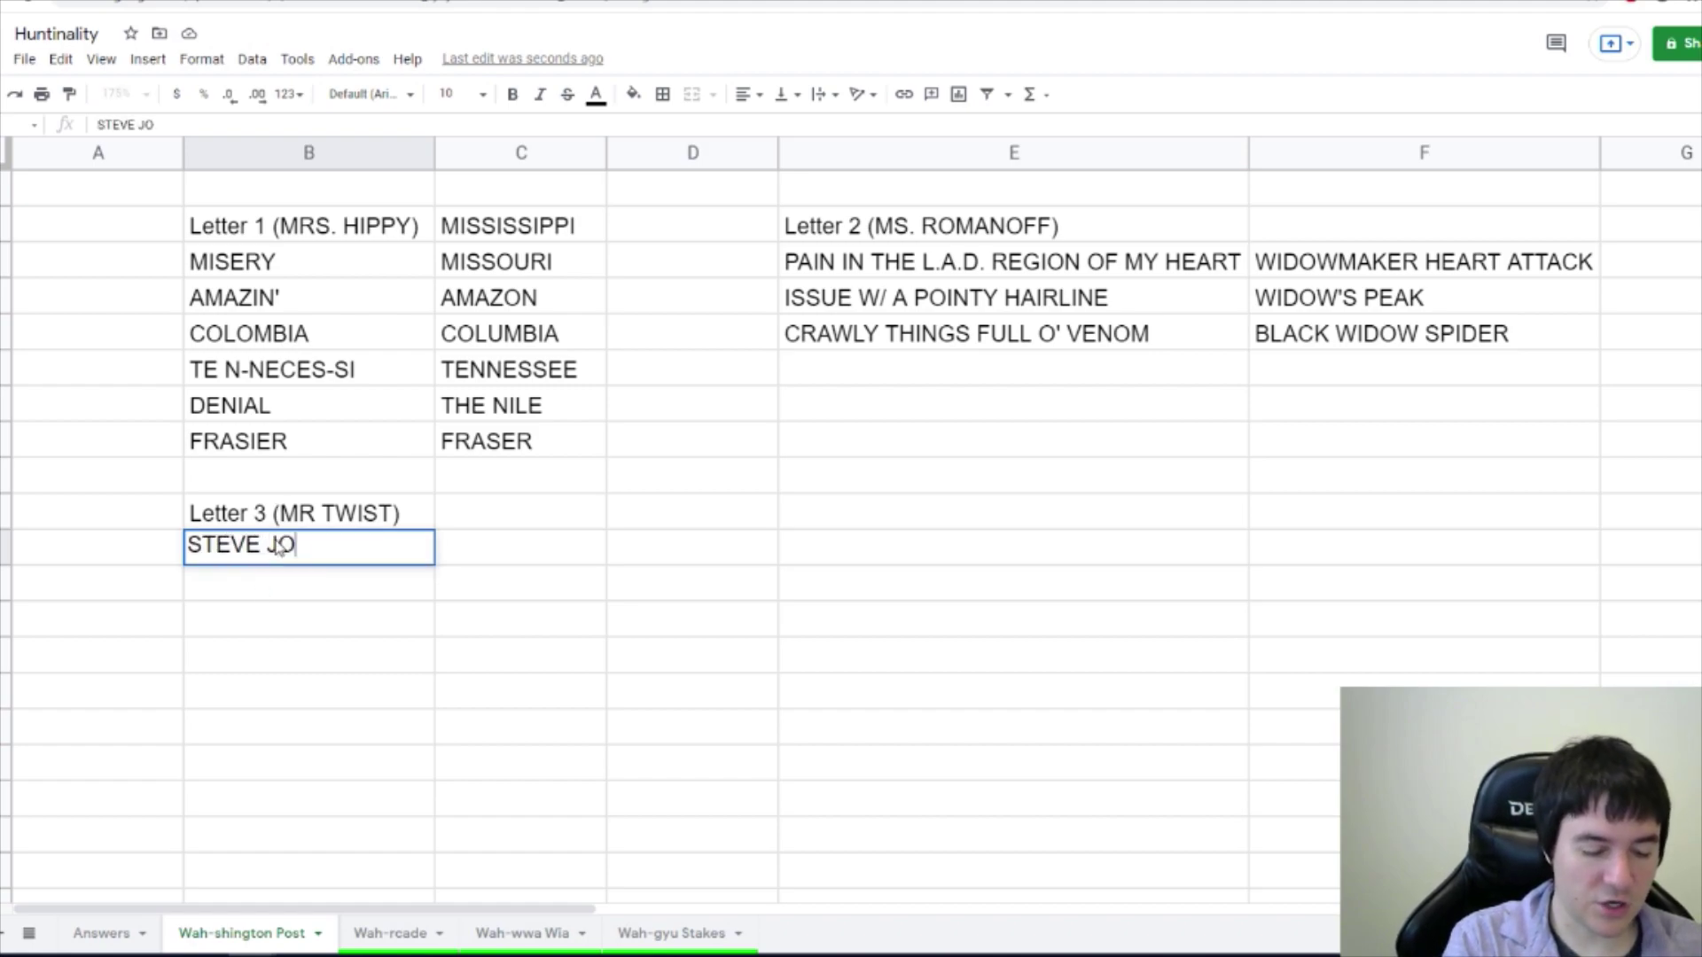
key("Return")
type("BAUDELAIRES")
key("Return")
type("ANNIE BENNETT")
key("Return")
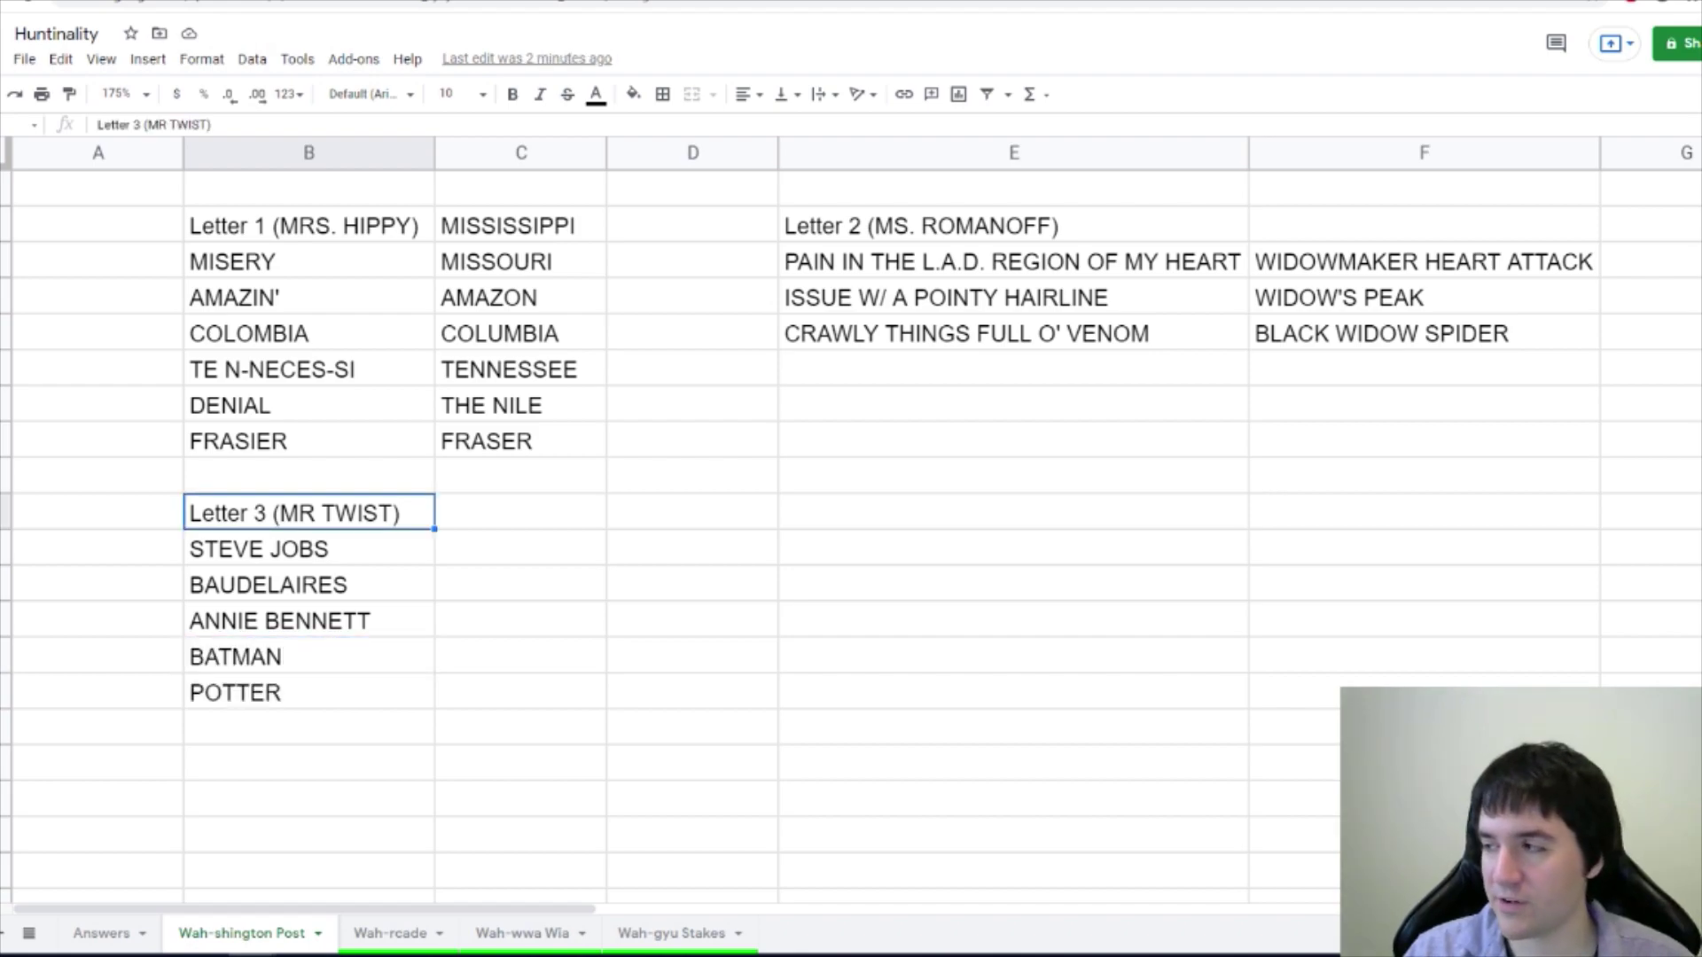
Head the letter lists with their themes: RIVER above Letter 1, WIDOW above Letter 2 and ORPHAN above Letter 3.
left_click(1013, 512)
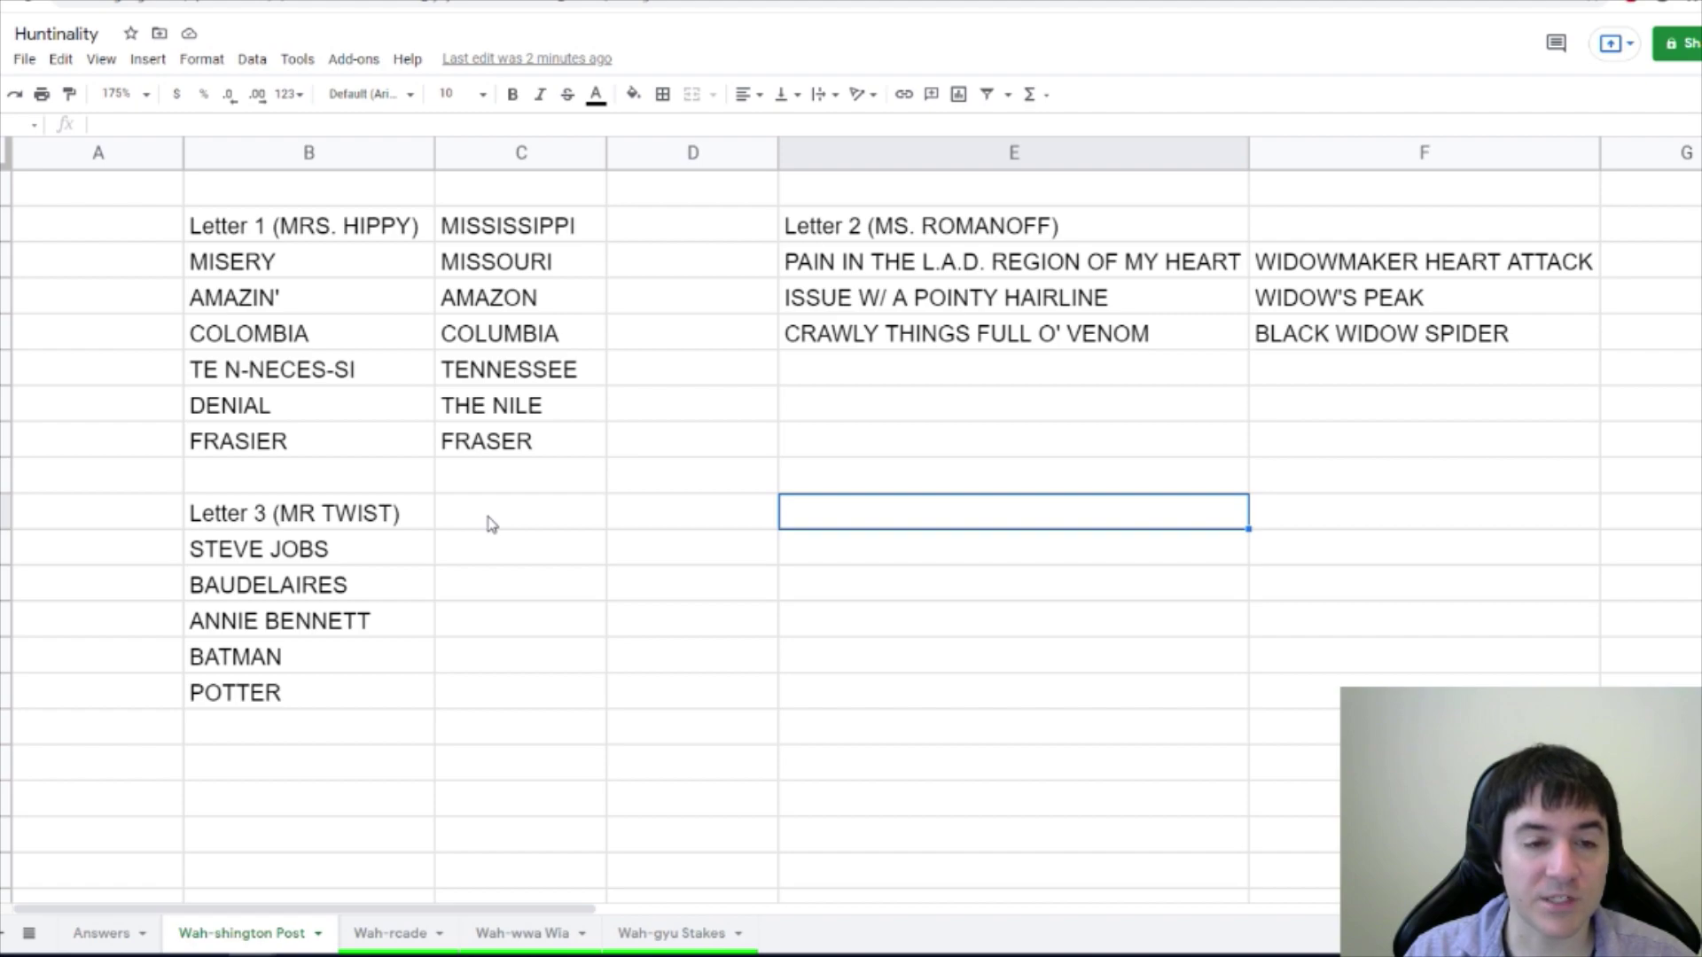
left_click(399, 550)
left_click(407, 523)
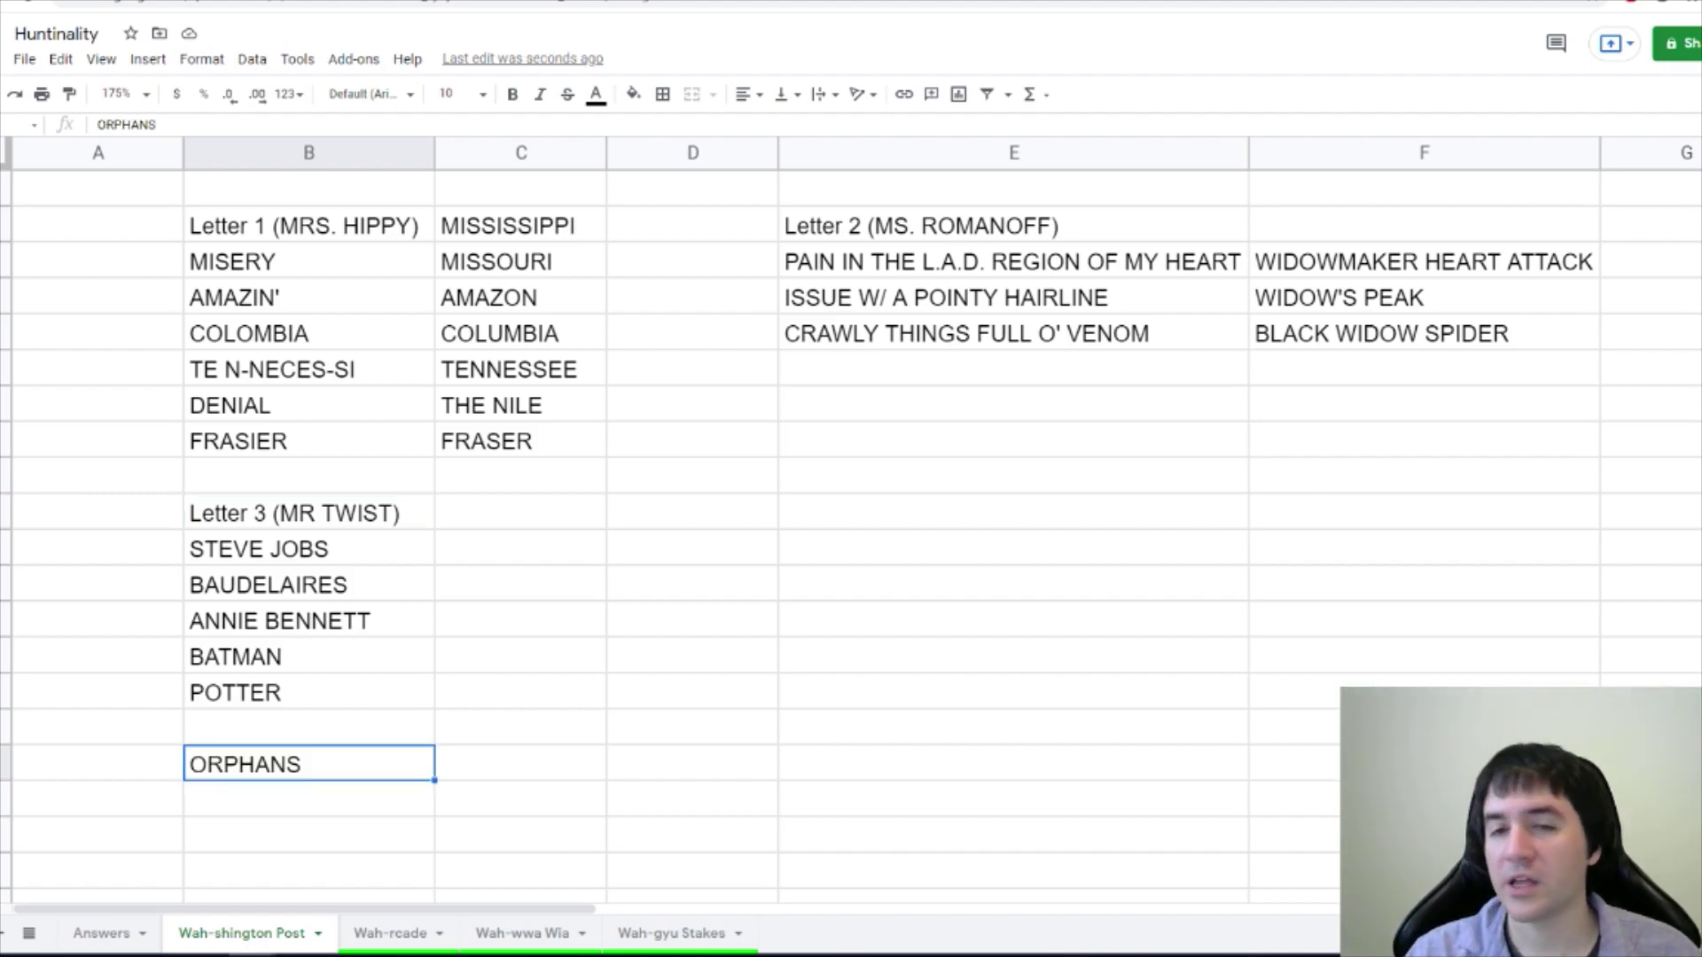
left_click(369, 195)
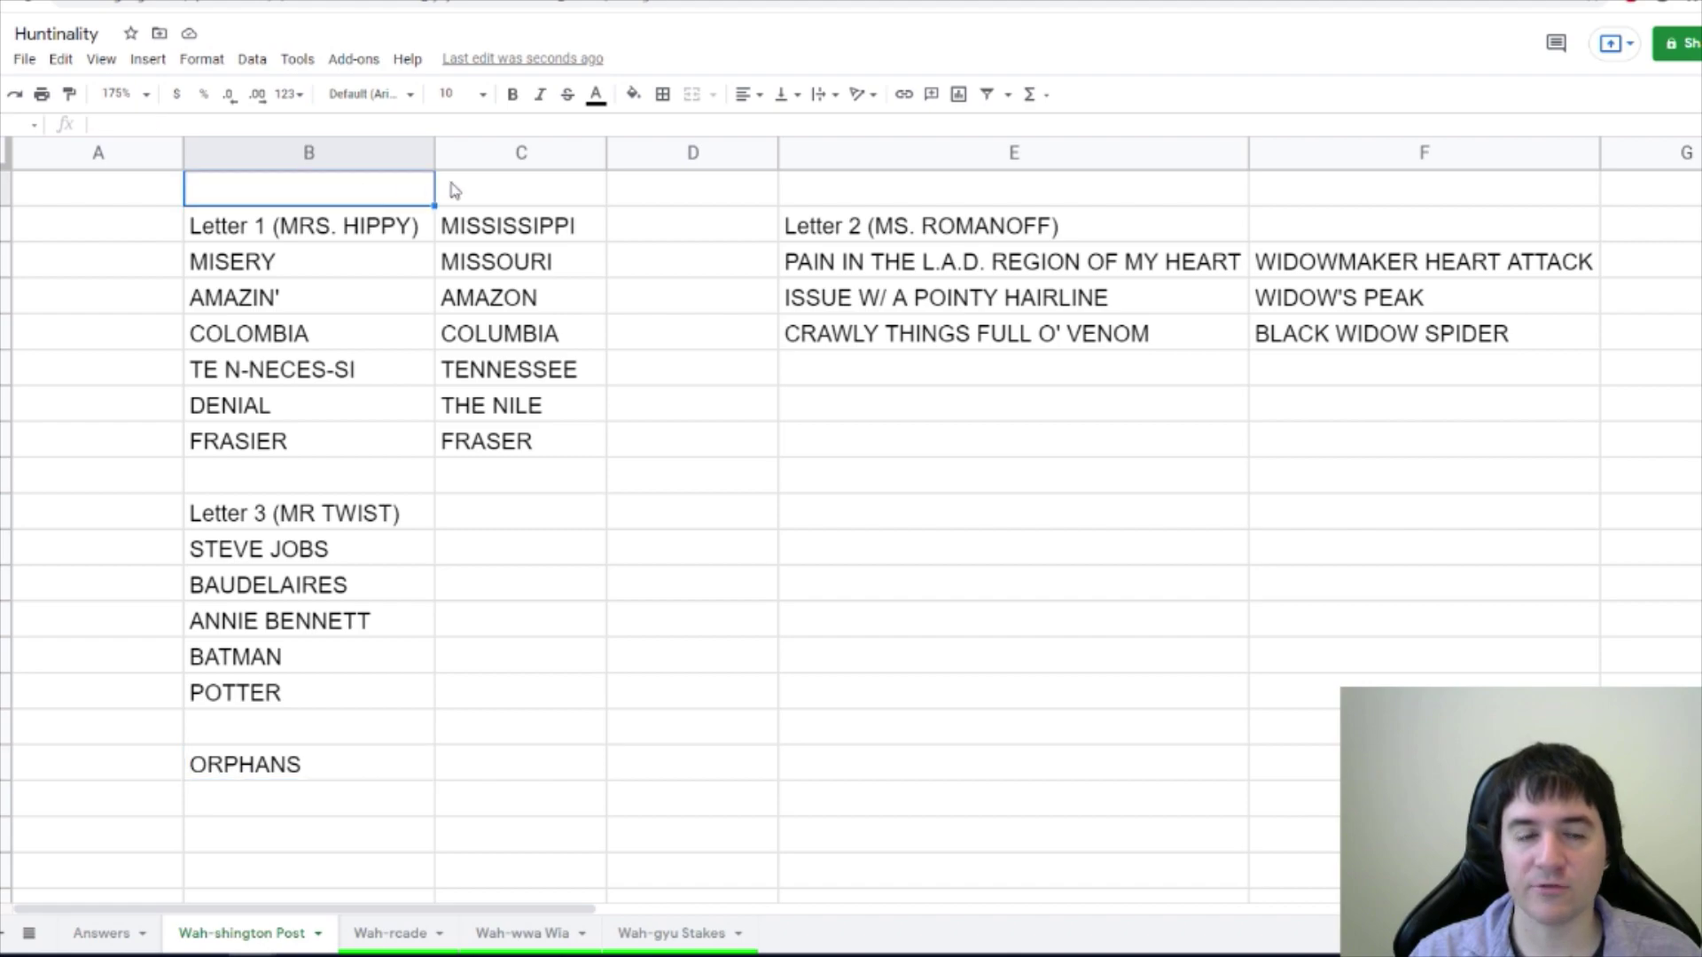
left_click(966, 190)
type("WIDOW")
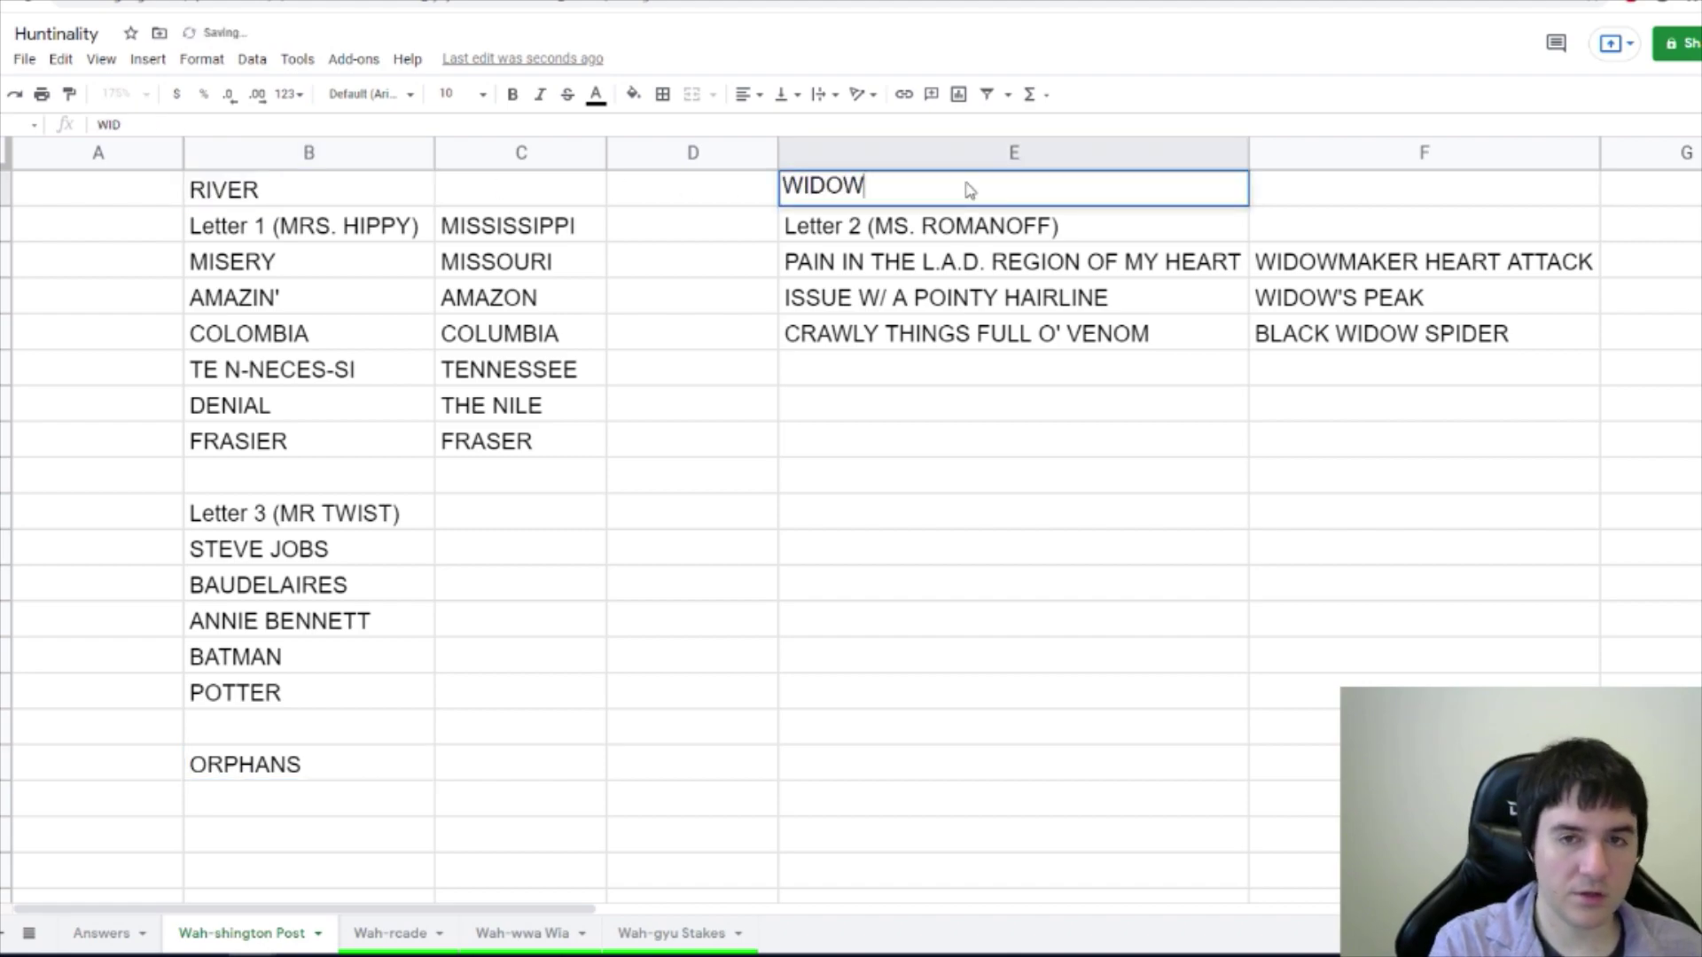
key("Return")
left_click(301, 765)
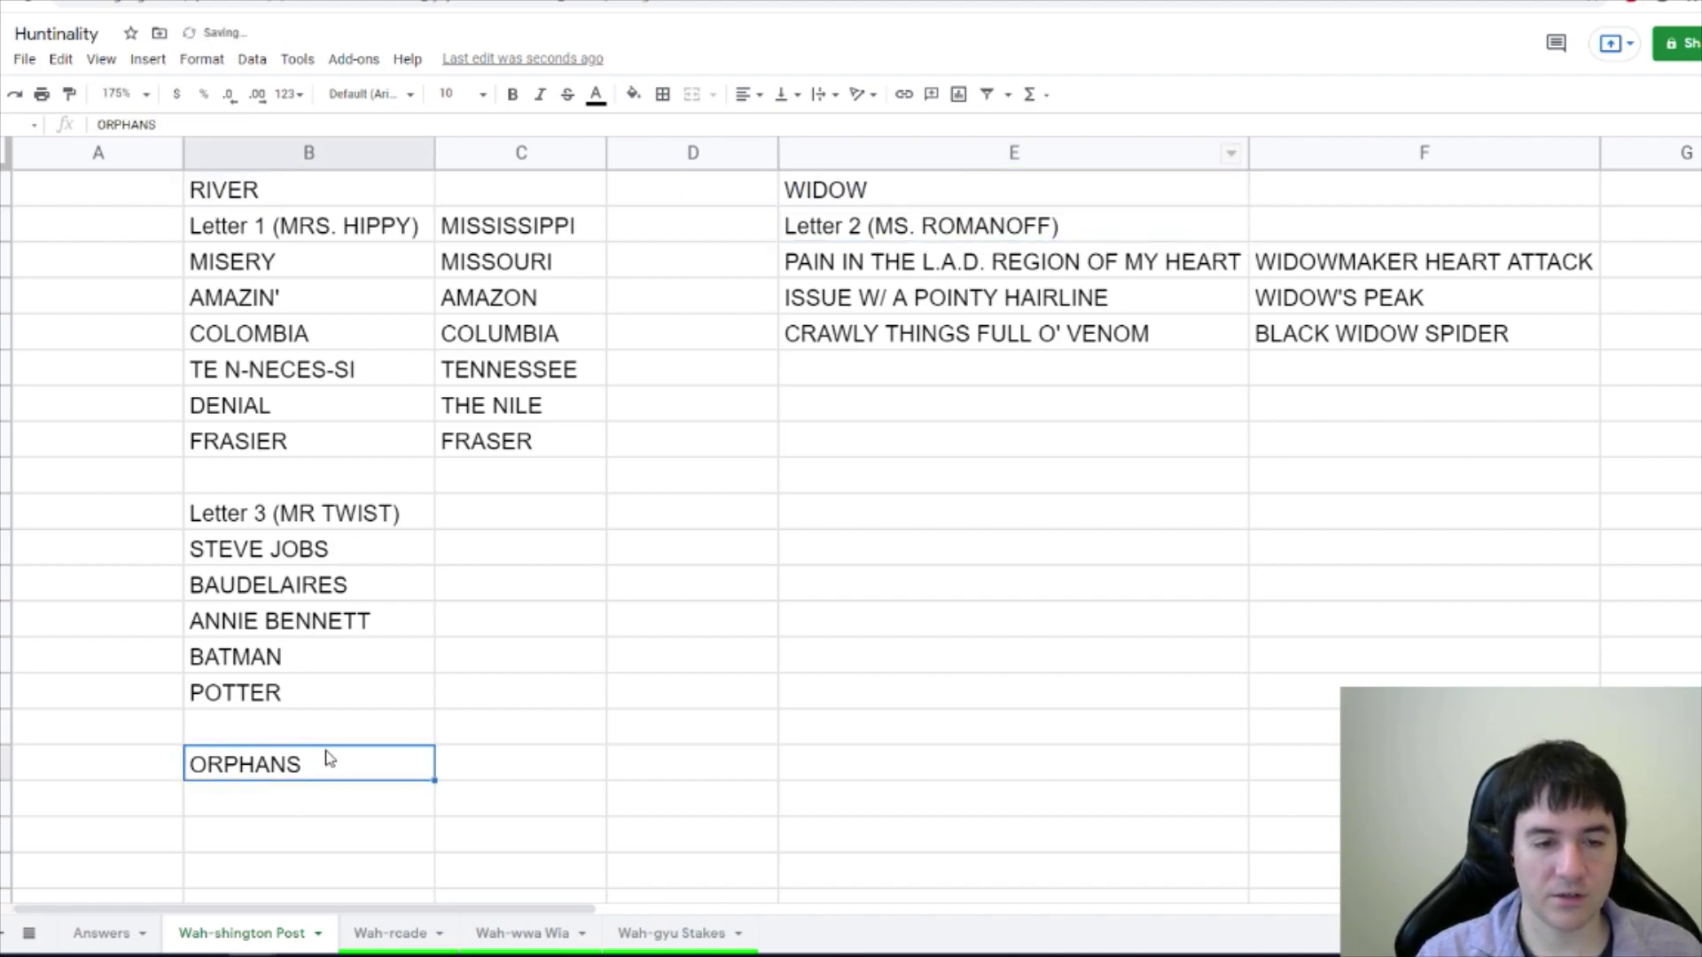
key("ctrl+z")
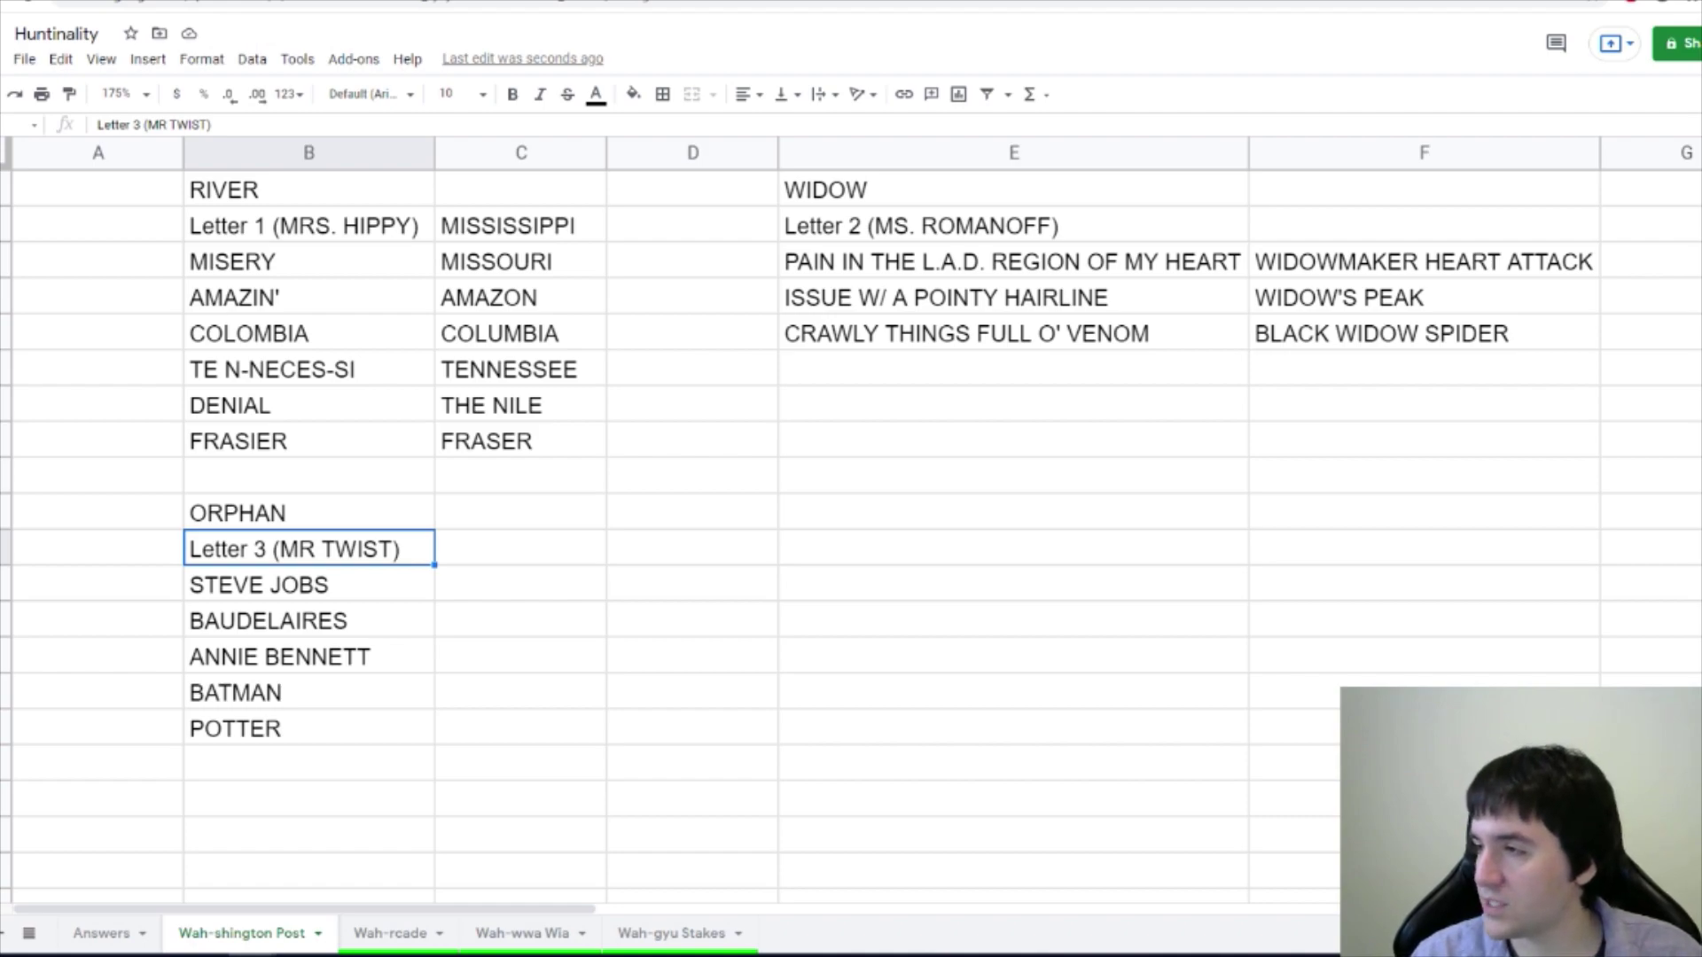
Add a "Letter 4 (MR KISMET)" list below Letter 2 with BOHEMIA, FIREFLY, MAPLE LEAF, FROG LEGS, WINTER GARDEN, ENTERTAINER and TEMPTATION.
left_click(1019, 551)
type("Letter 4 (MR KISMET)")
key("Return")
type("BOHEMIA")
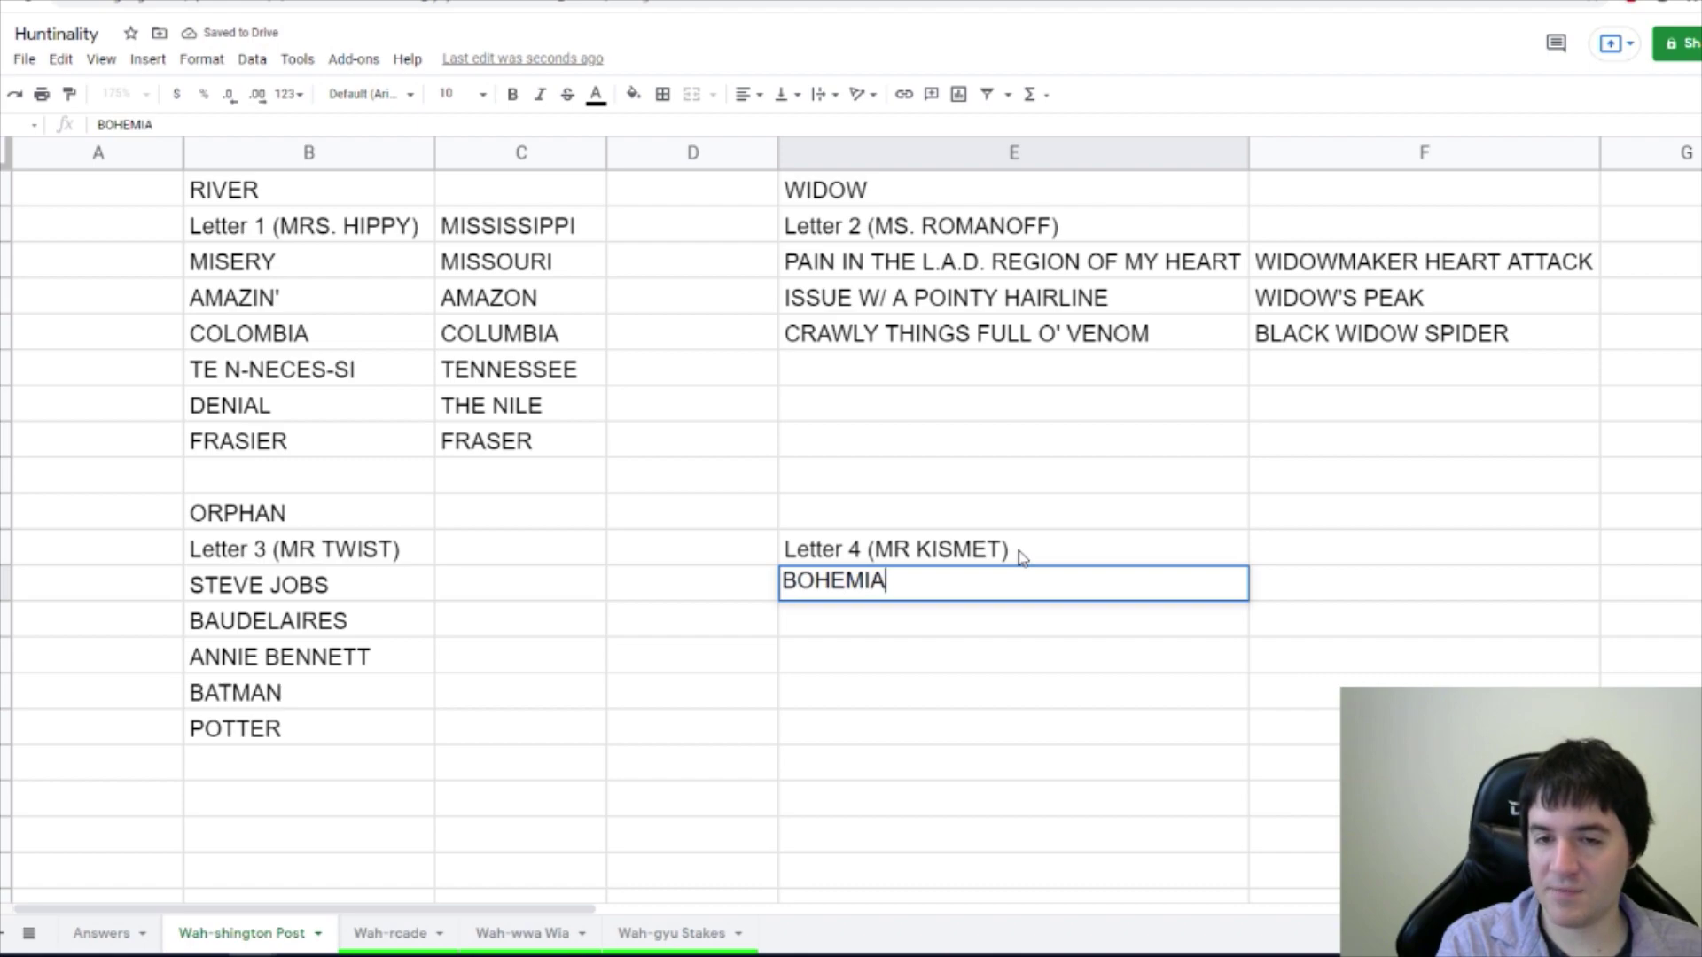
key("Return")
type("FIREFLY")
key("Return")
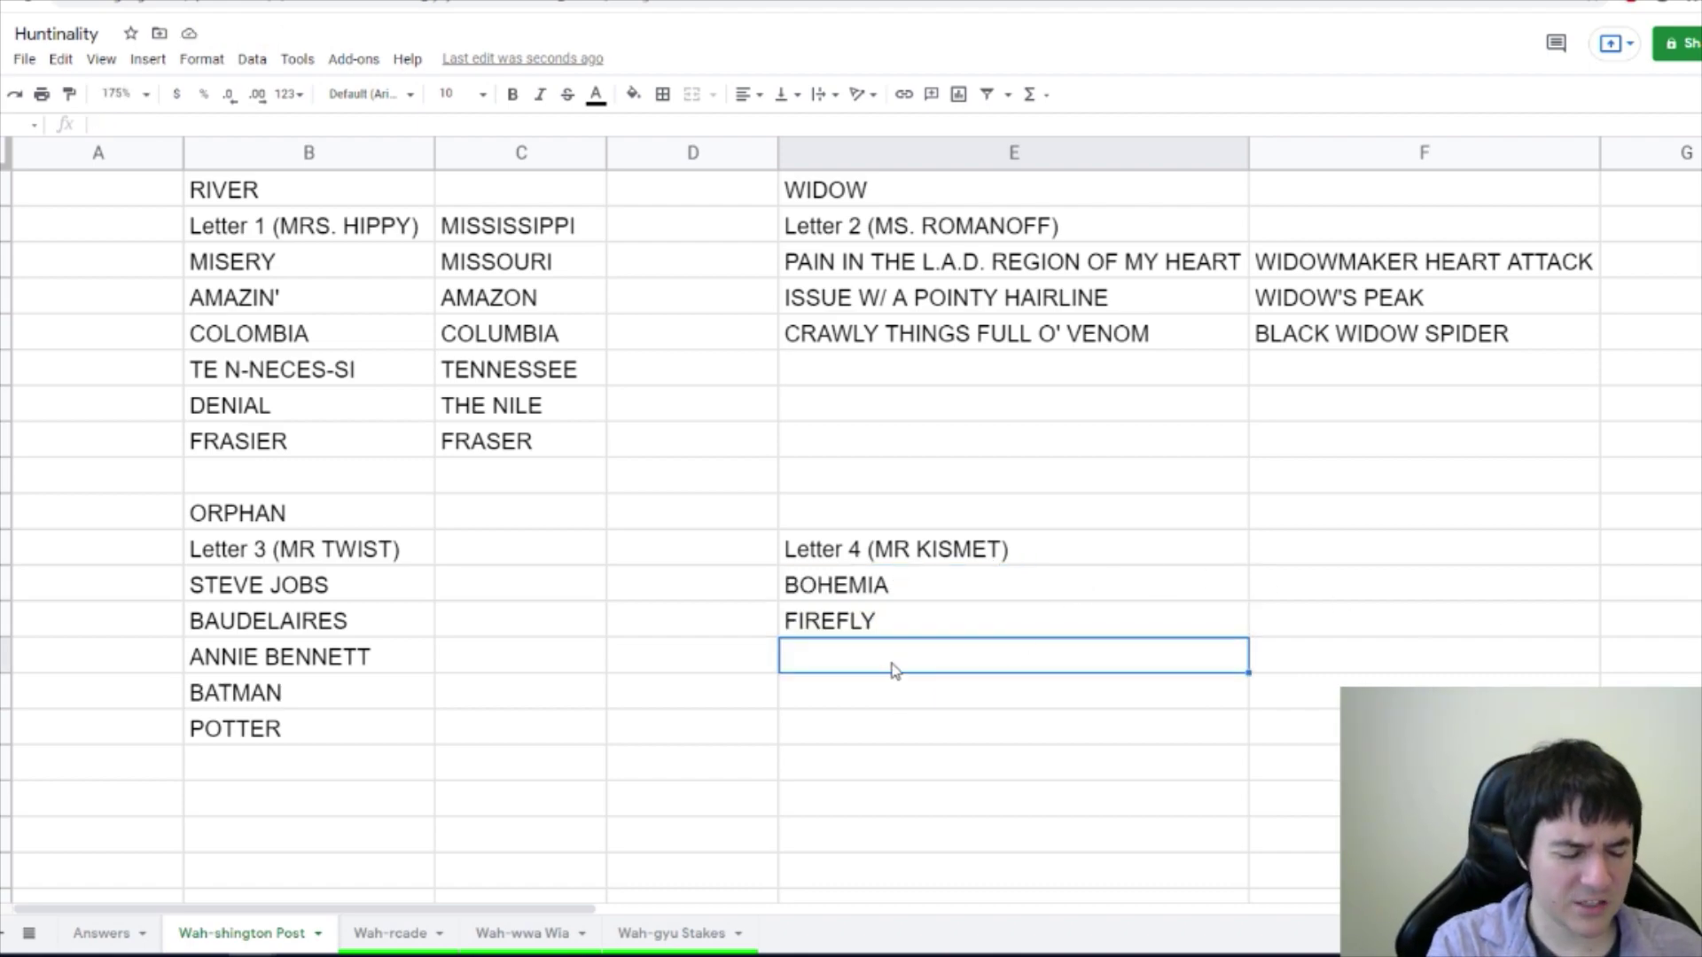
type("MAPE")
key("BackSpace")
type("LE LEAF")
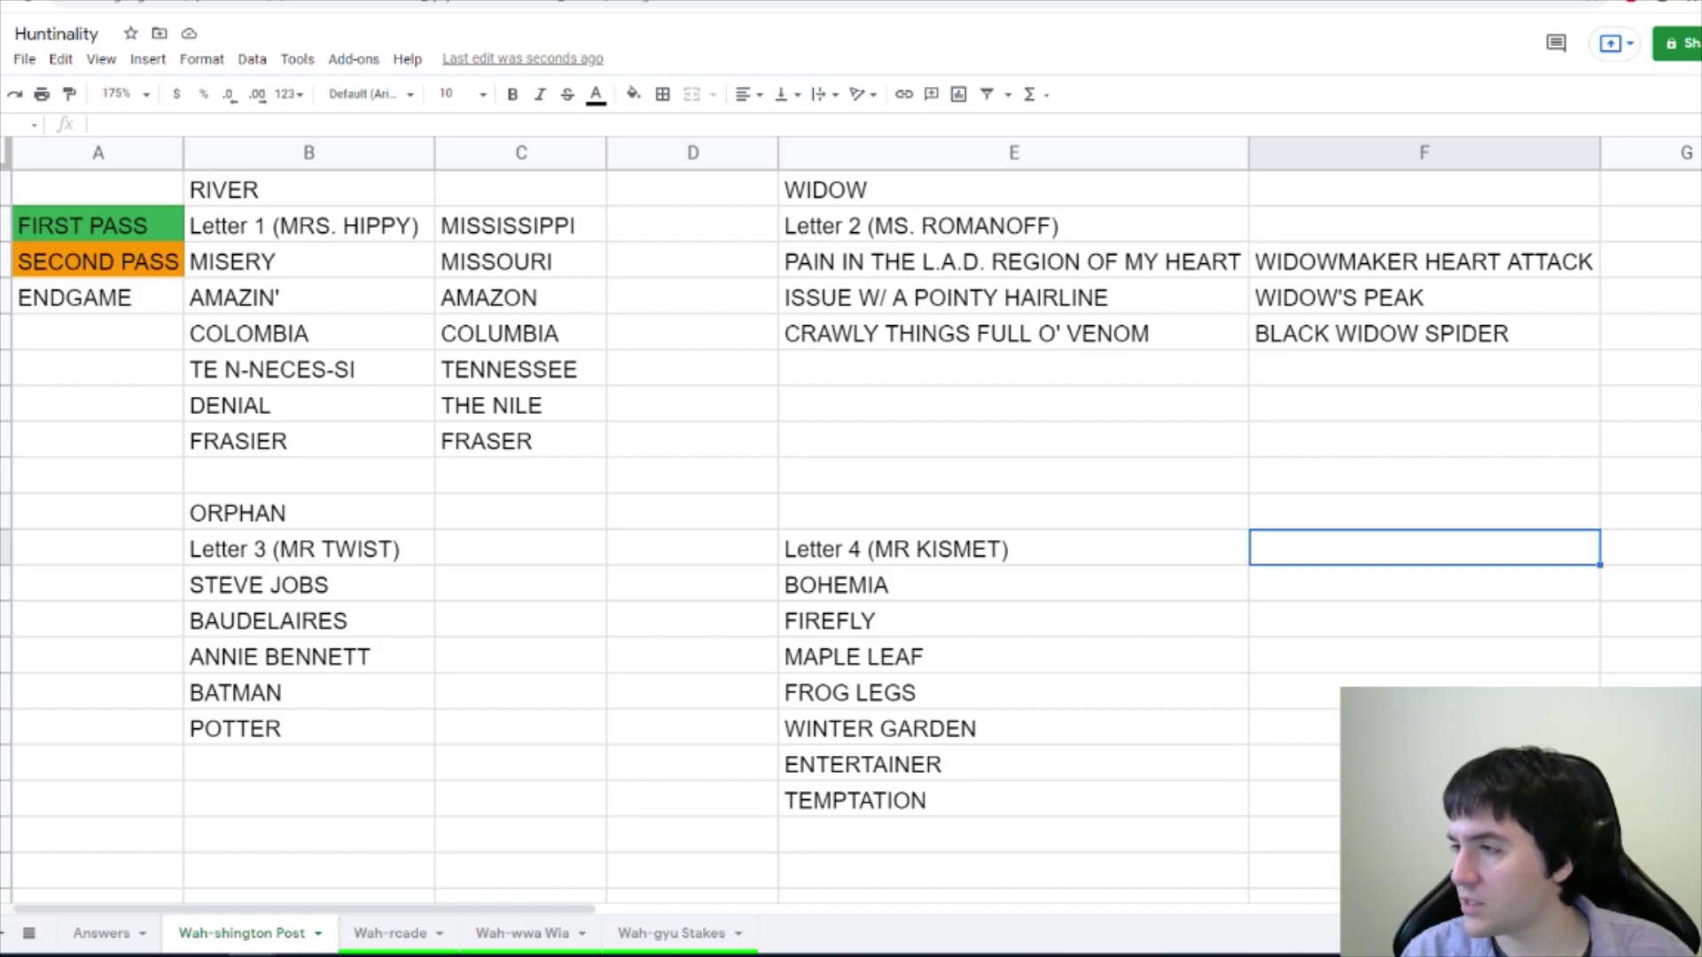
Switch to the Wikipedia article on widows and orphans, read both definitions and view its widowed-line illustration enlarged.
key("ctrl+Tab")
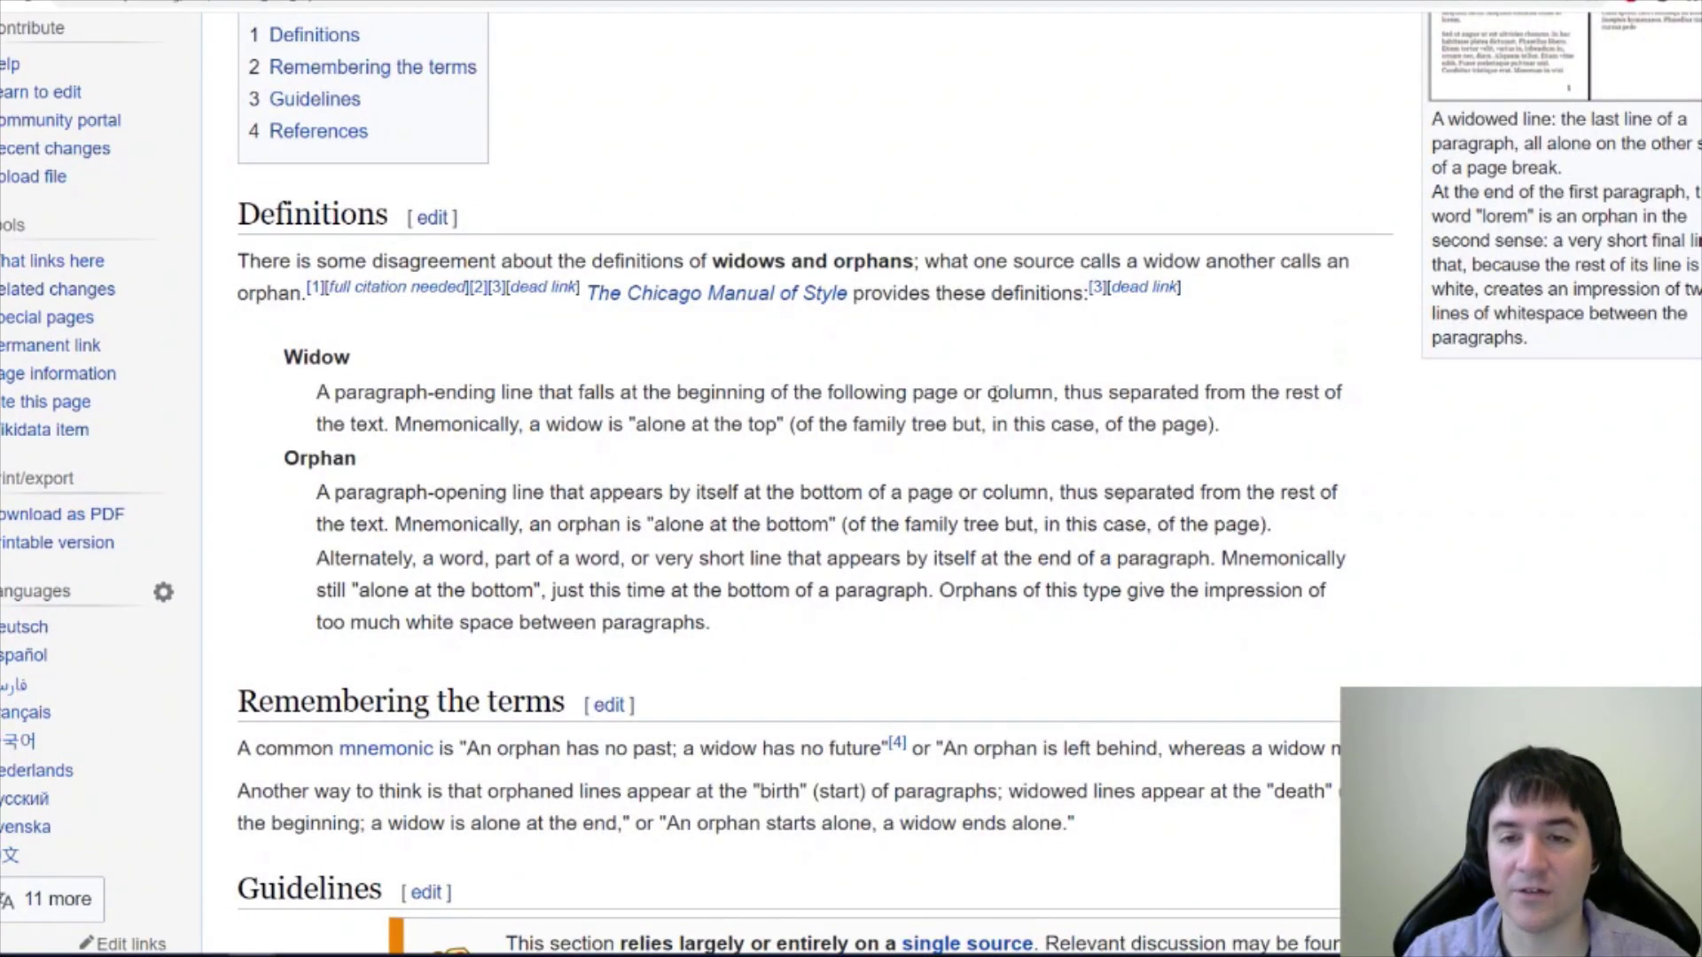
scroll(1095, 421, "up", 2)
left_click(1595, 167)
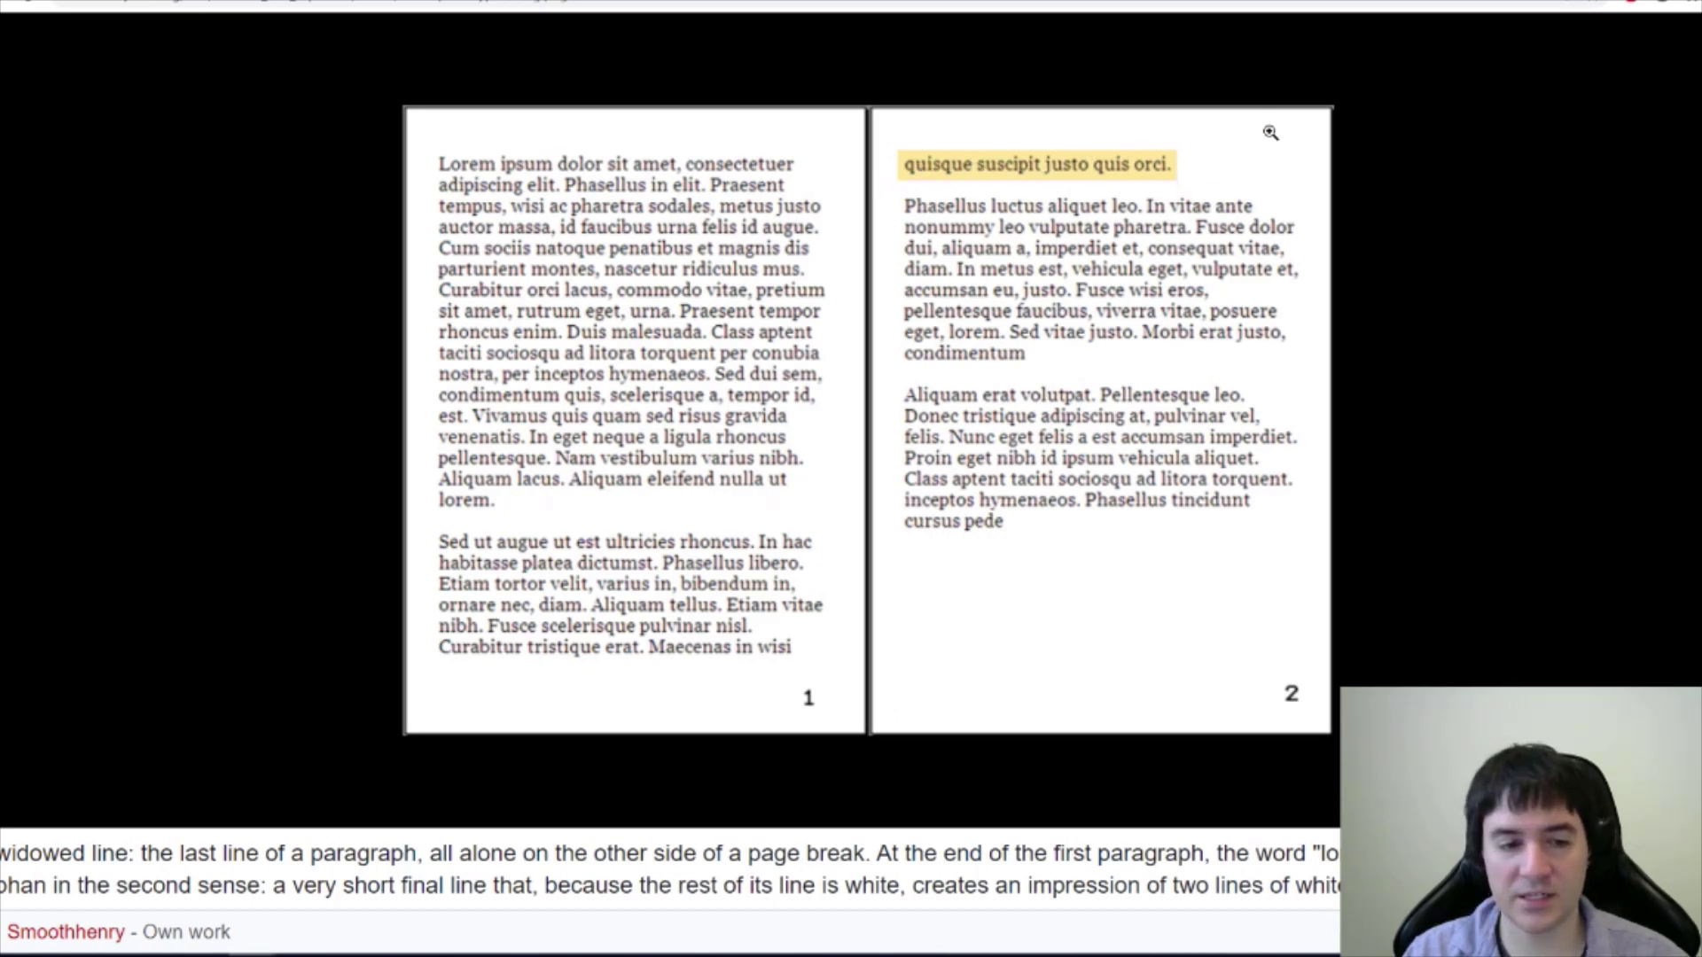
key("Escape")
Copy the puzzle's widow lines "'Pablo's gloomy period'." and "featuring the old guitarist." into column G of the spreadsheet beside Letter 2.
scroll(532, 527, "down", 1)
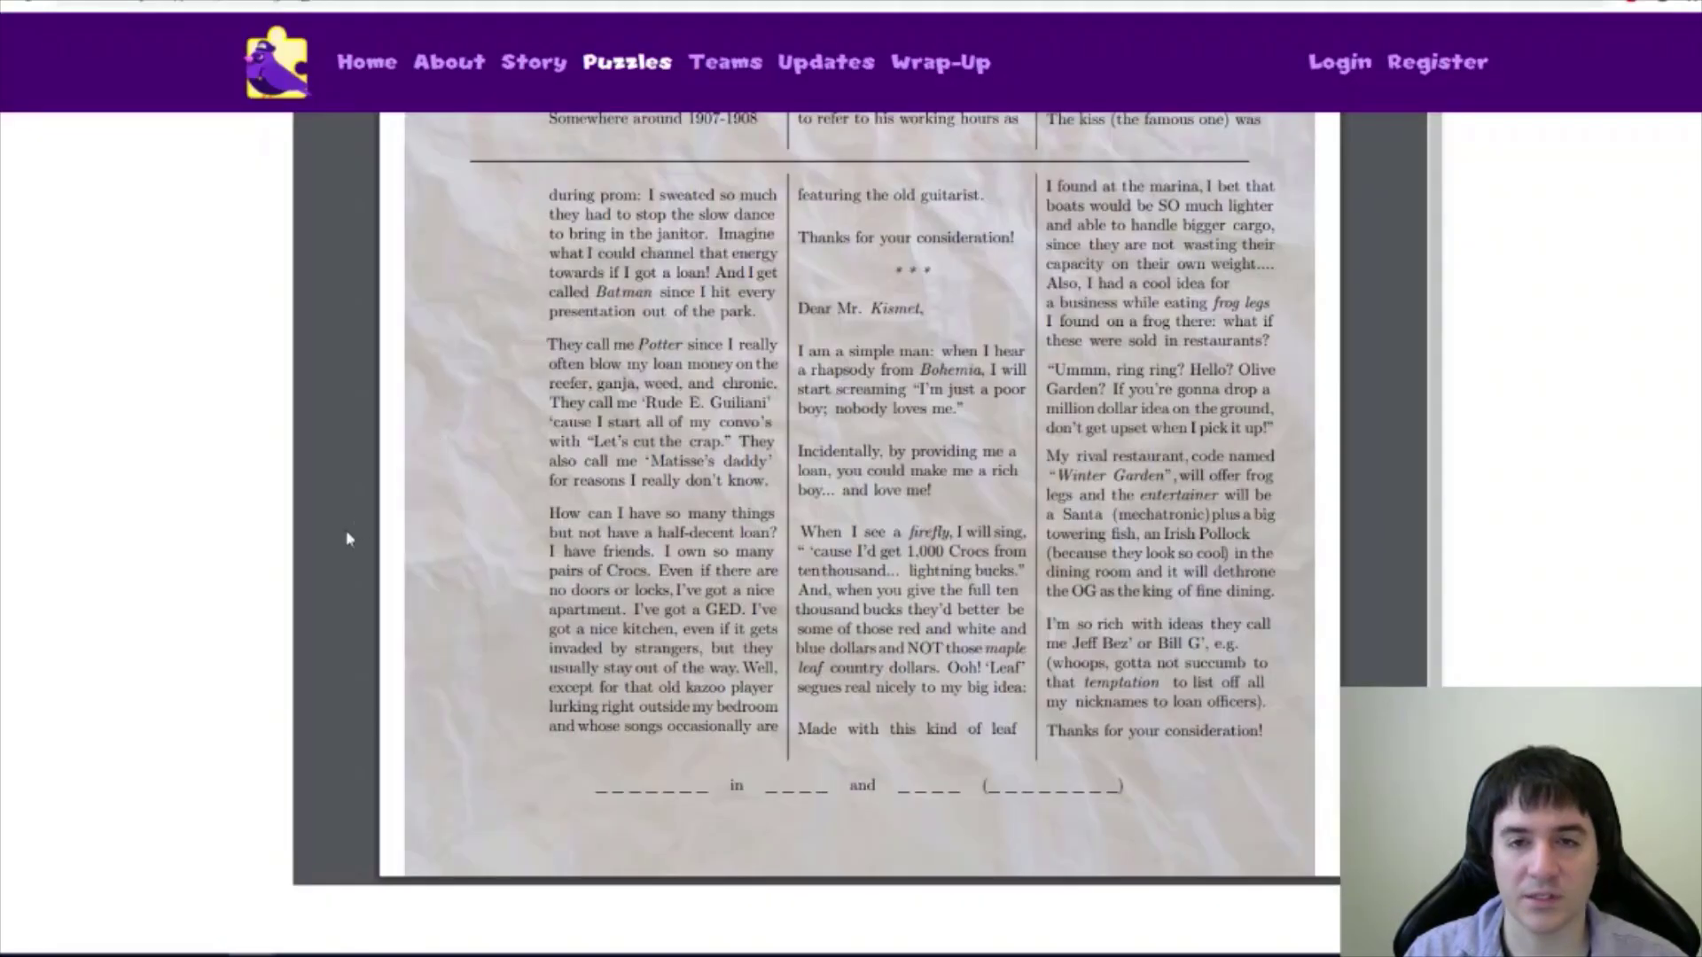
scroll(727, 538, "up", 2)
scroll(727, 538, "up", 2)
scroll(1550, 383, "up", 2)
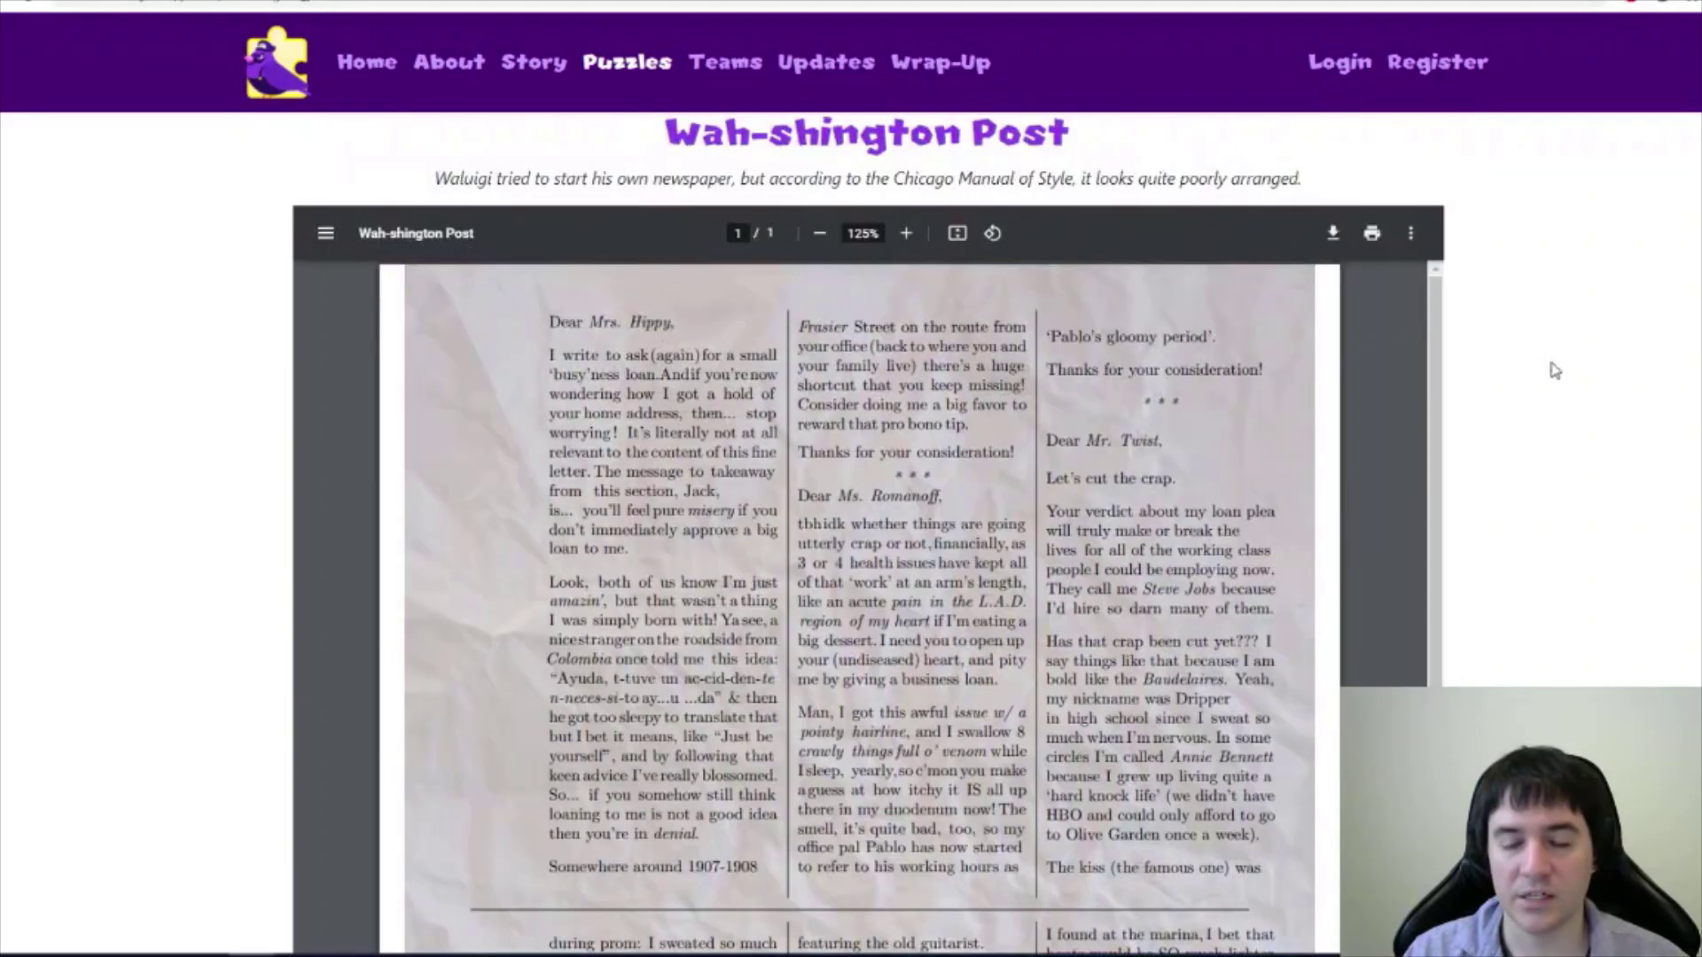
scroll(1561, 388, "down", 1)
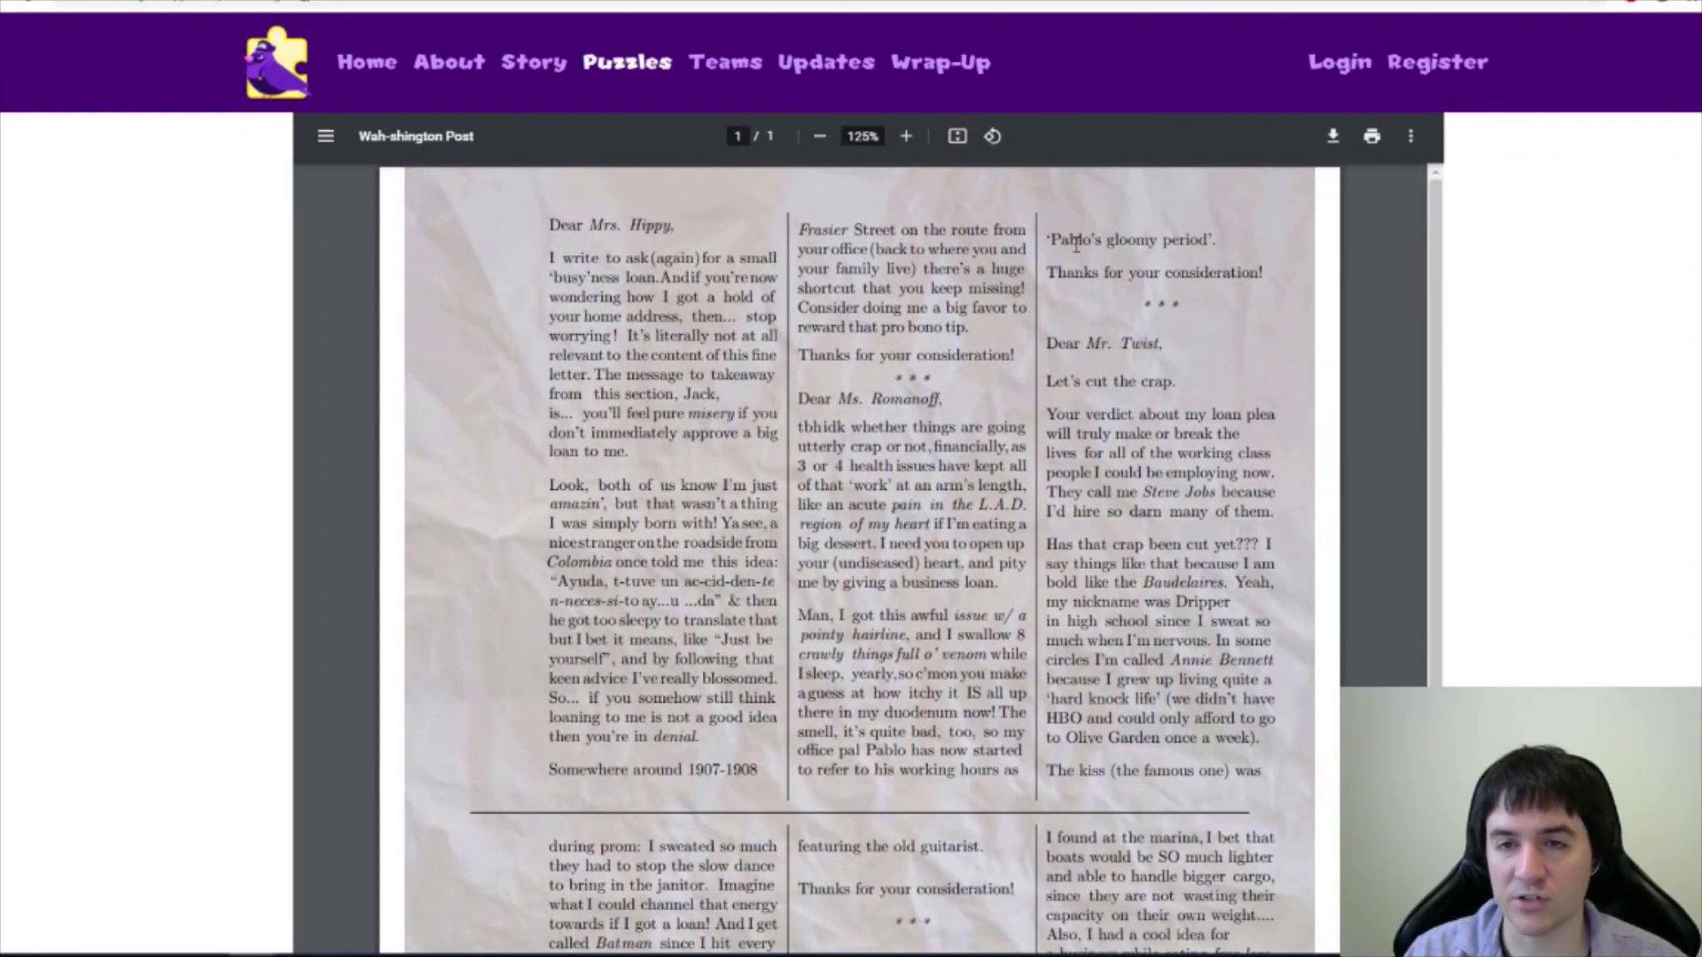
left_click_drag(1043, 237, 1218, 239)
left_click(1146, 245)
scroll(1079, 246, "down", 5)
left_click_drag(798, 292, 992, 291)
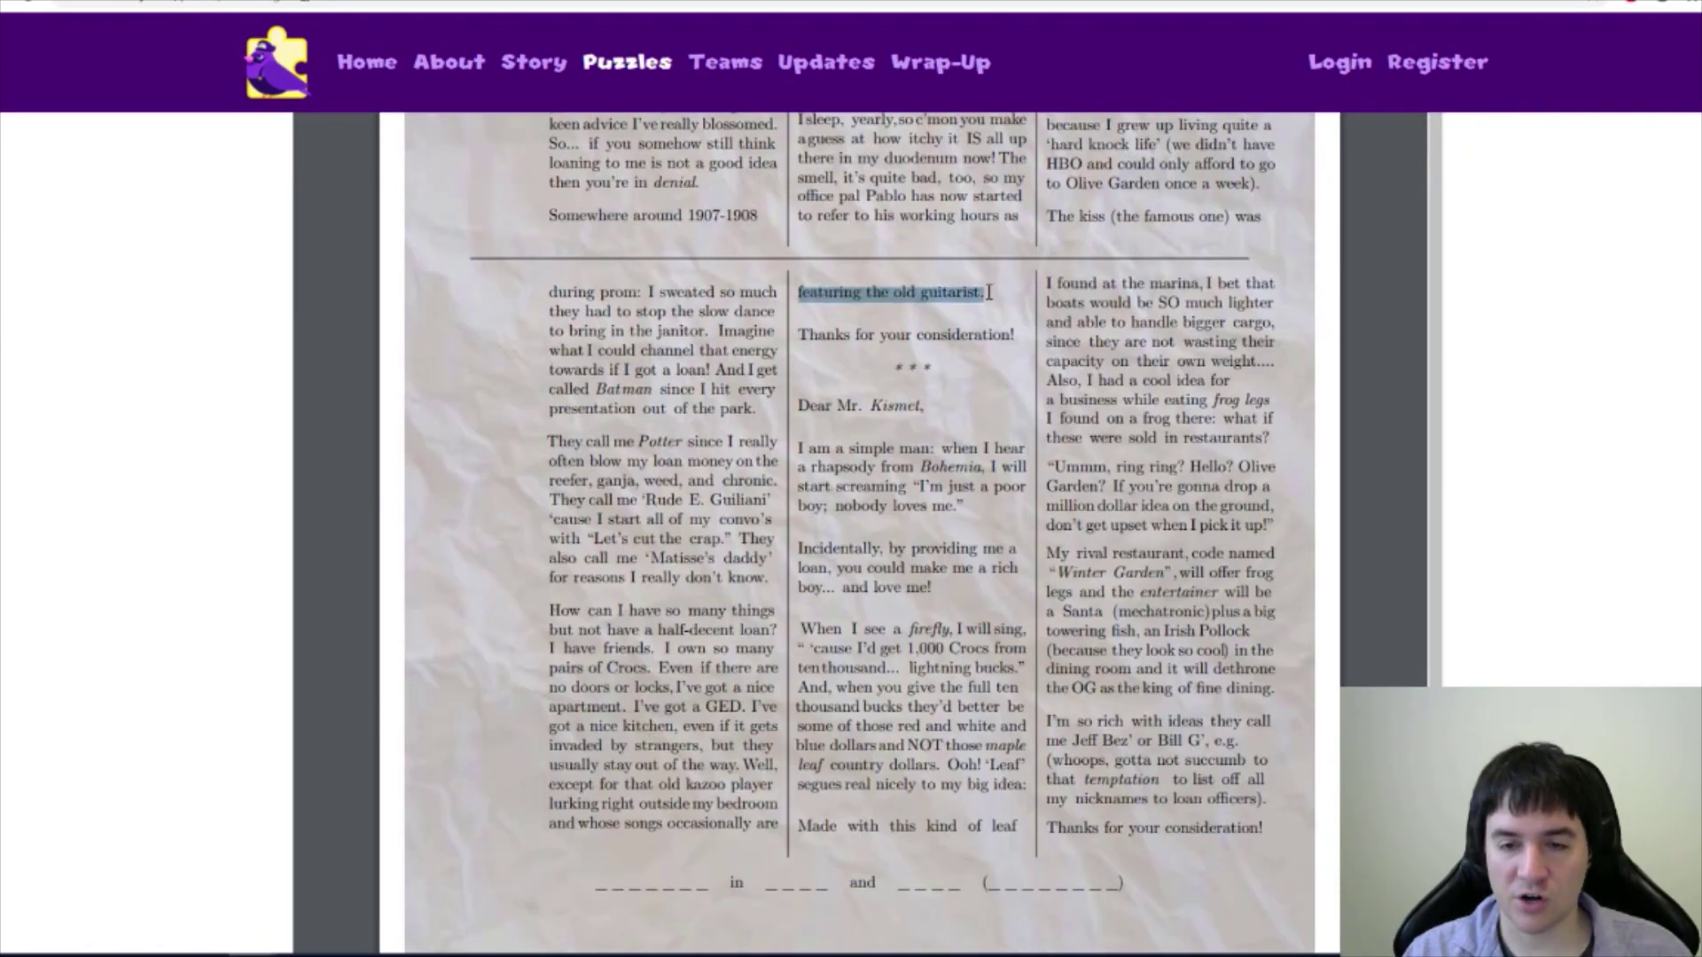
key("ctrl+Tab")
left_click_drag(1092, 373, 1099, 413)
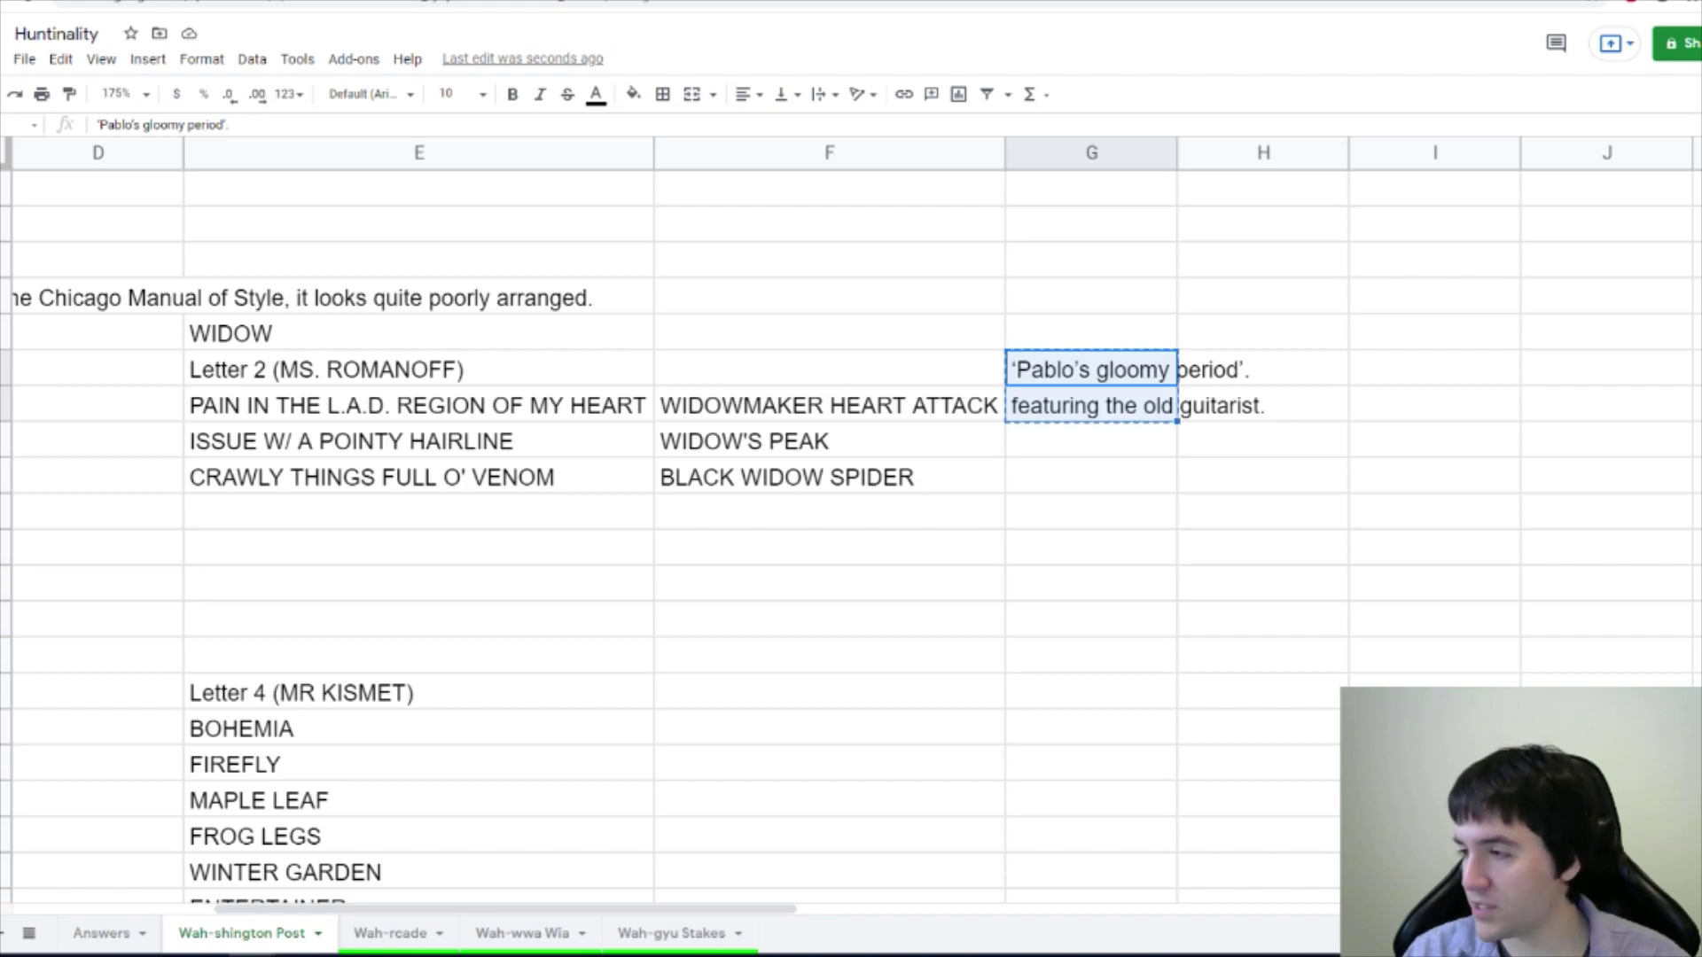
Consult Wikipedia's The Old Guitarist article, follow it to Picasso's Blue Period, and return to the spreadsheet.
key("ctrl+Tab")
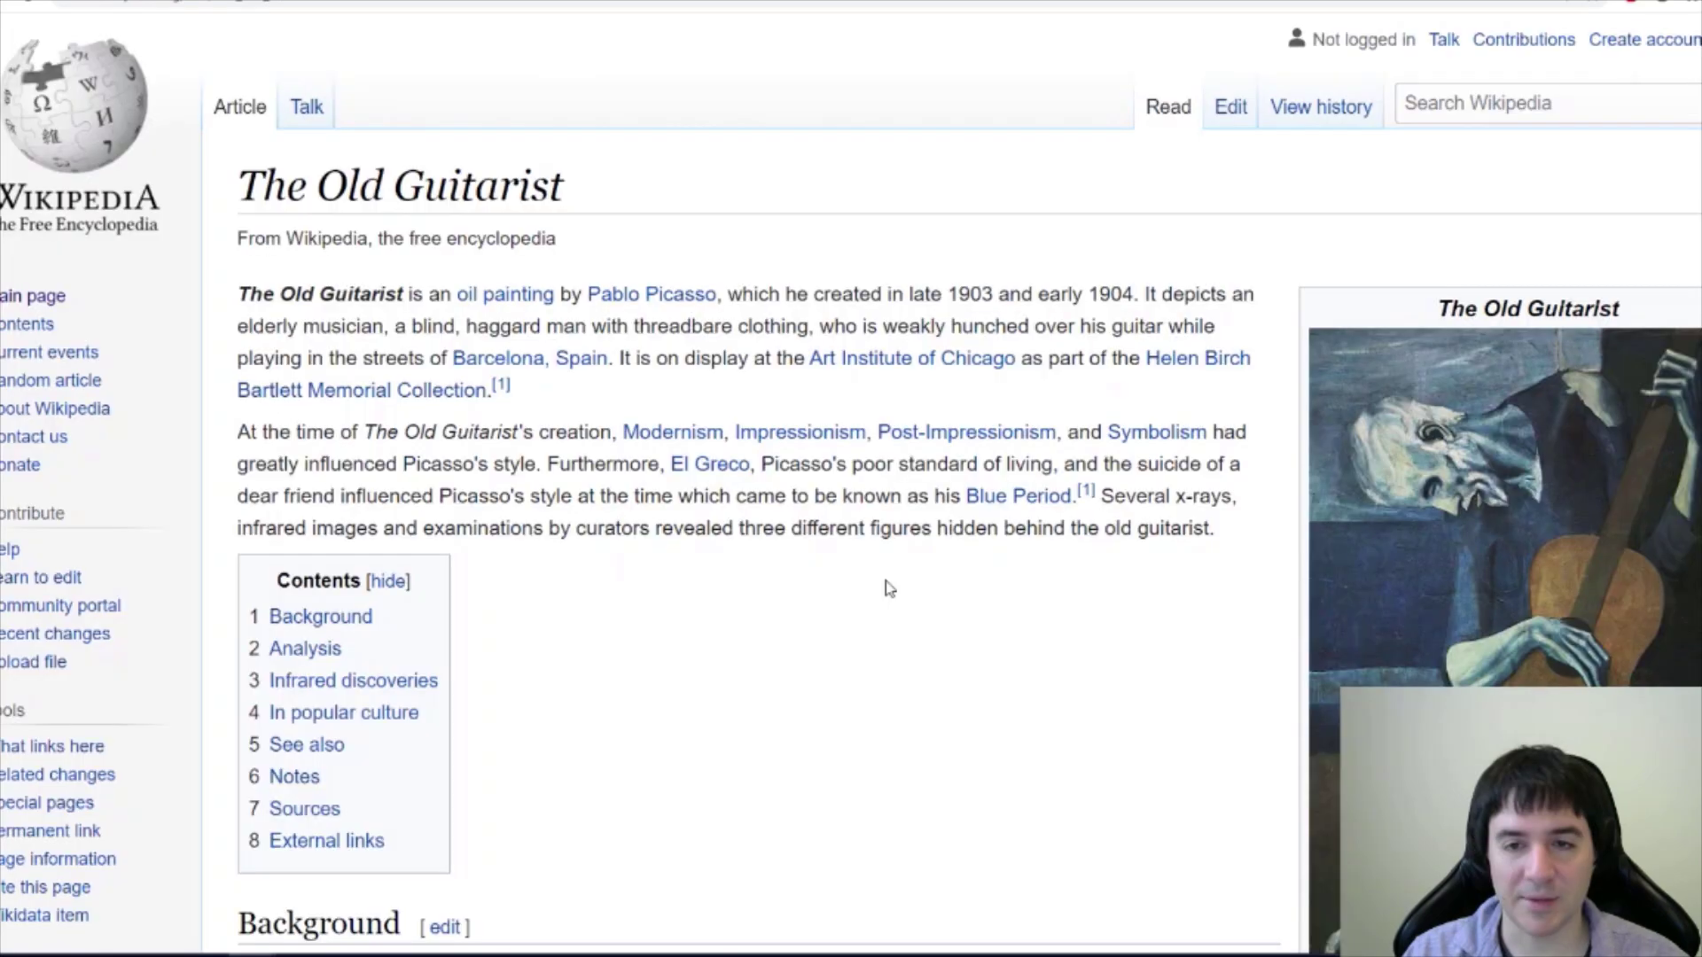
left_click(1002, 498)
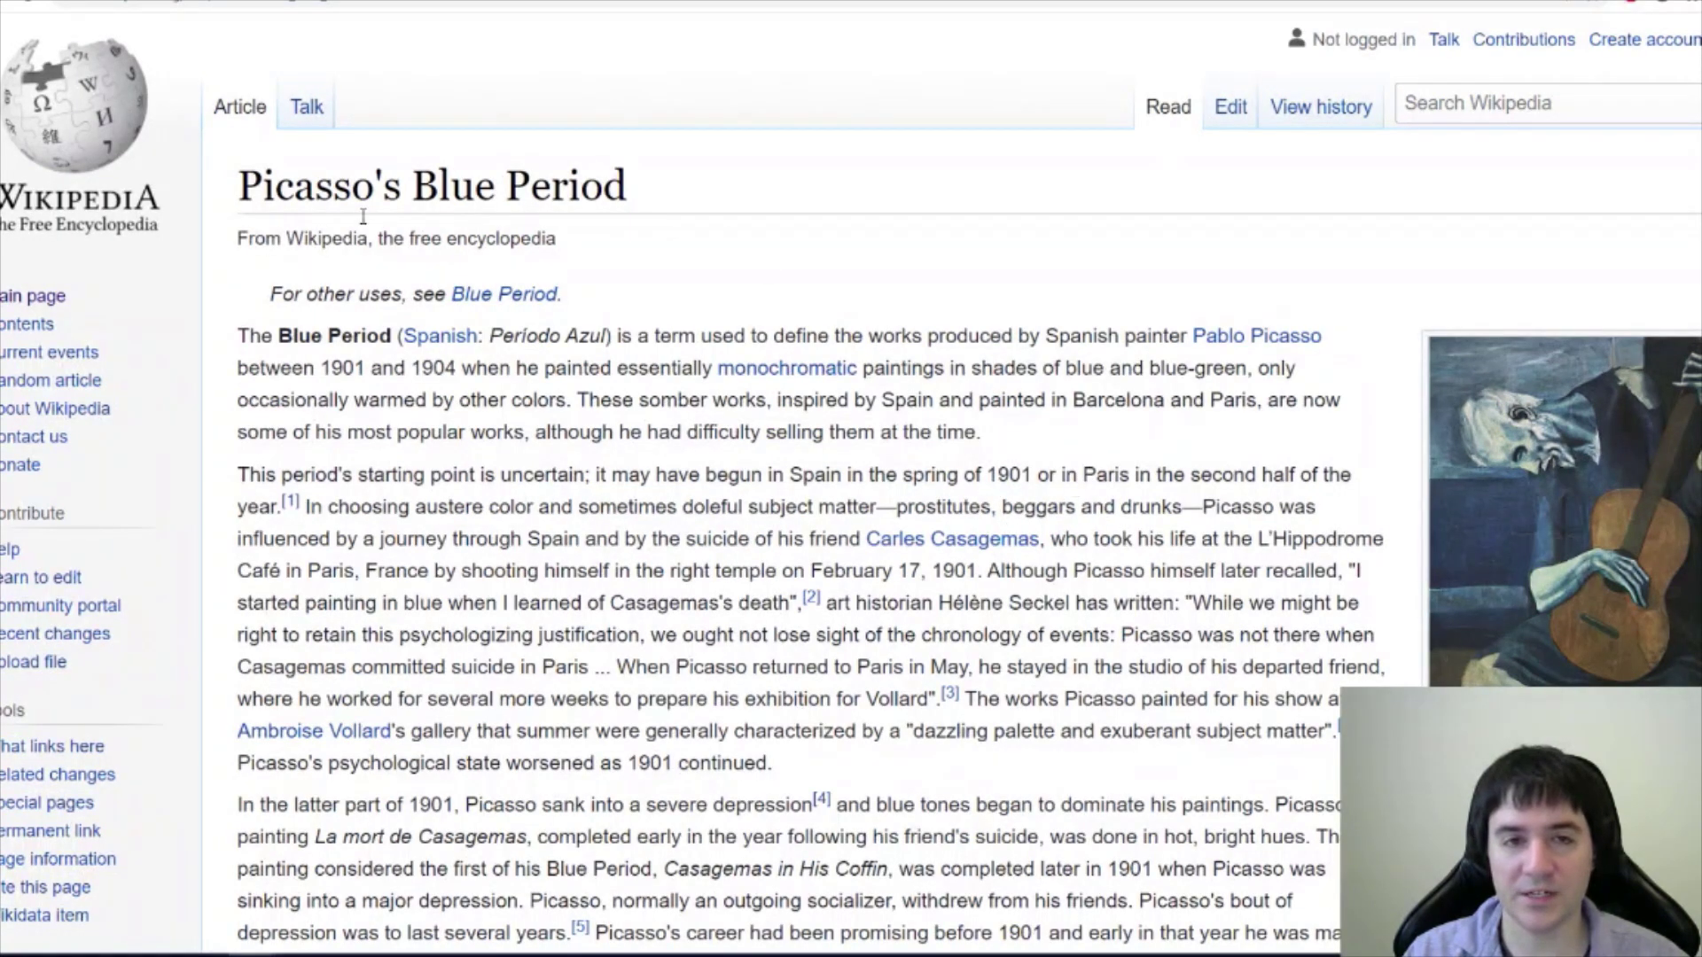
key("ctrl+shift+Tab")
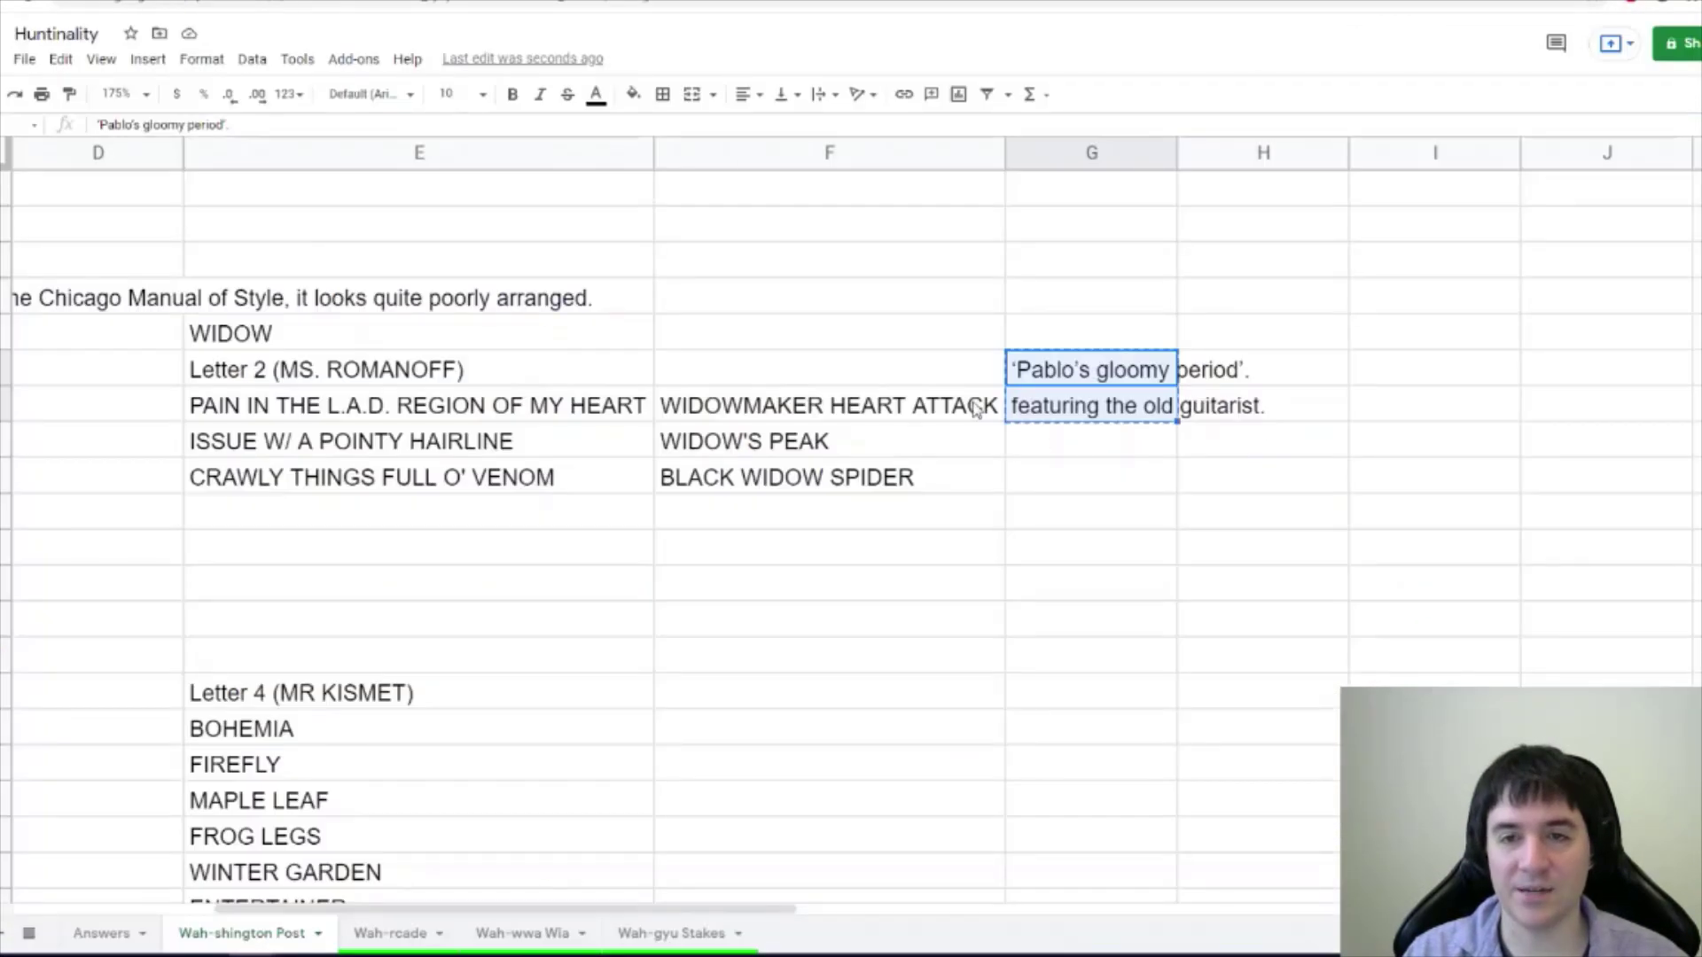
Enter BLUE below the copied widow lines in column G and fill its cell with cyan.
left_click(1061, 451)
left_click(1055, 474)
type("BLUE")
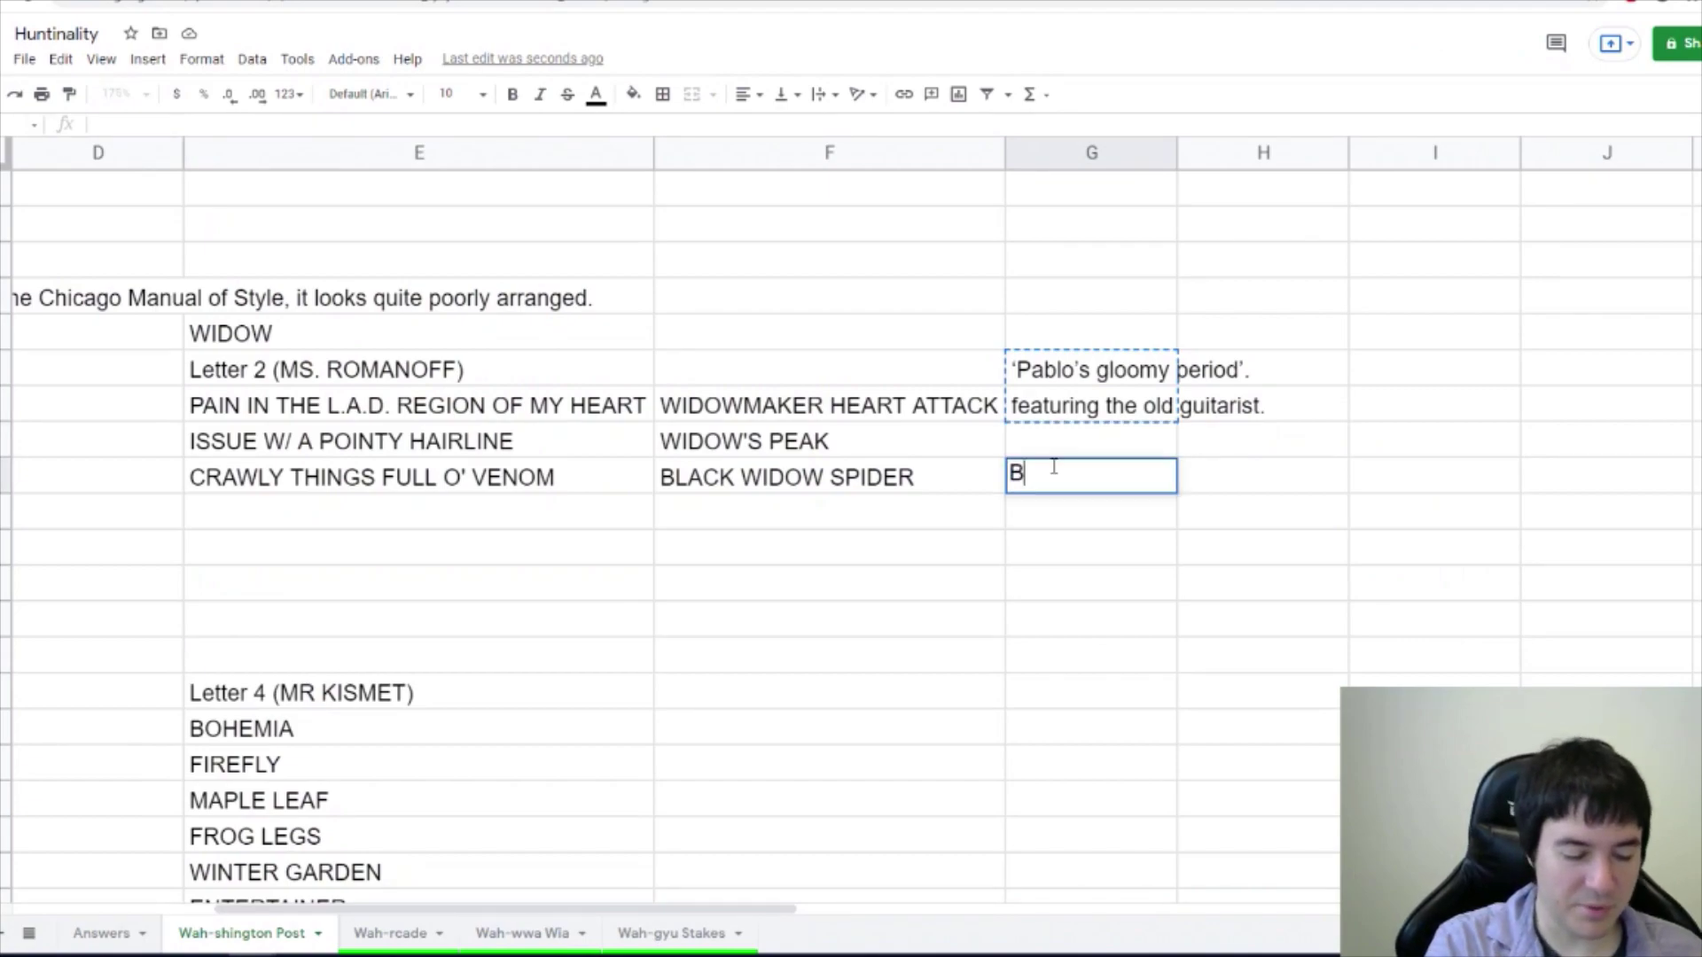
key("Return")
key("Up")
left_click(633, 93)
left_click(747, 188)
key("Down")
key("Down")
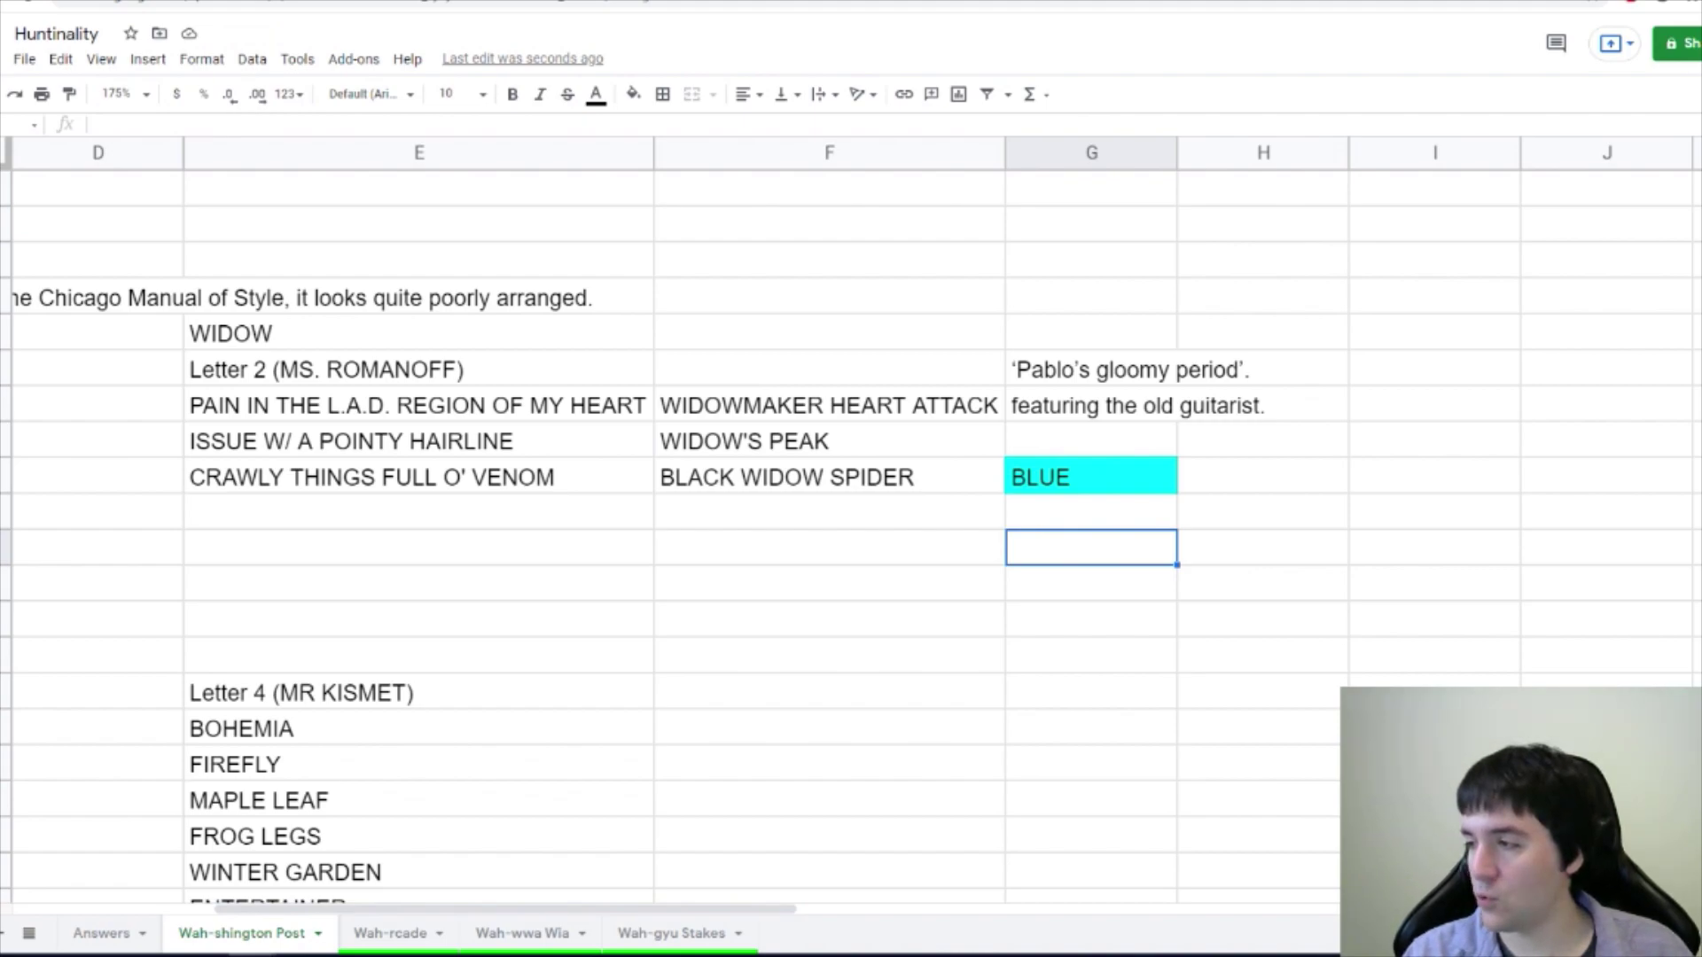
Copy the puzzle's orphan lines "Somewhere around 1907-1908", "The kiss (the famous one) was" and "Made with this kind of leaf" beside the Letter 3 list.
scroll(815, 709, "down", 2)
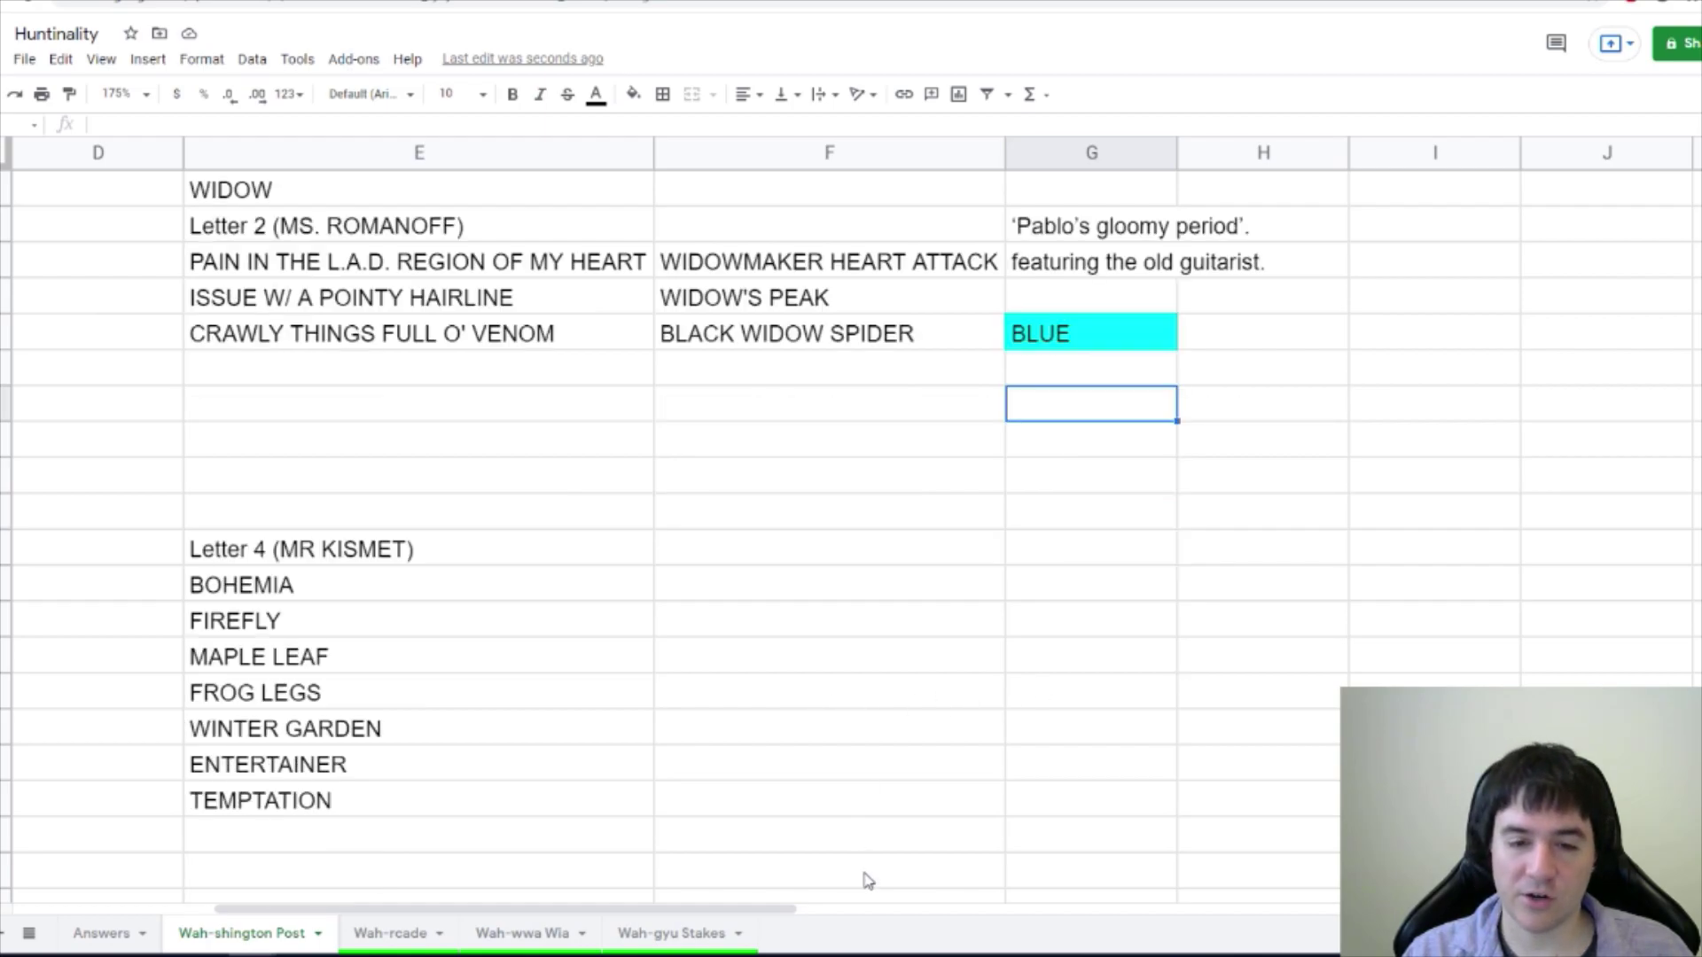
scroll(410, 551, "left", 5)
scroll(417, 543, "down", 2)
scroll(417, 541, "up", 1)
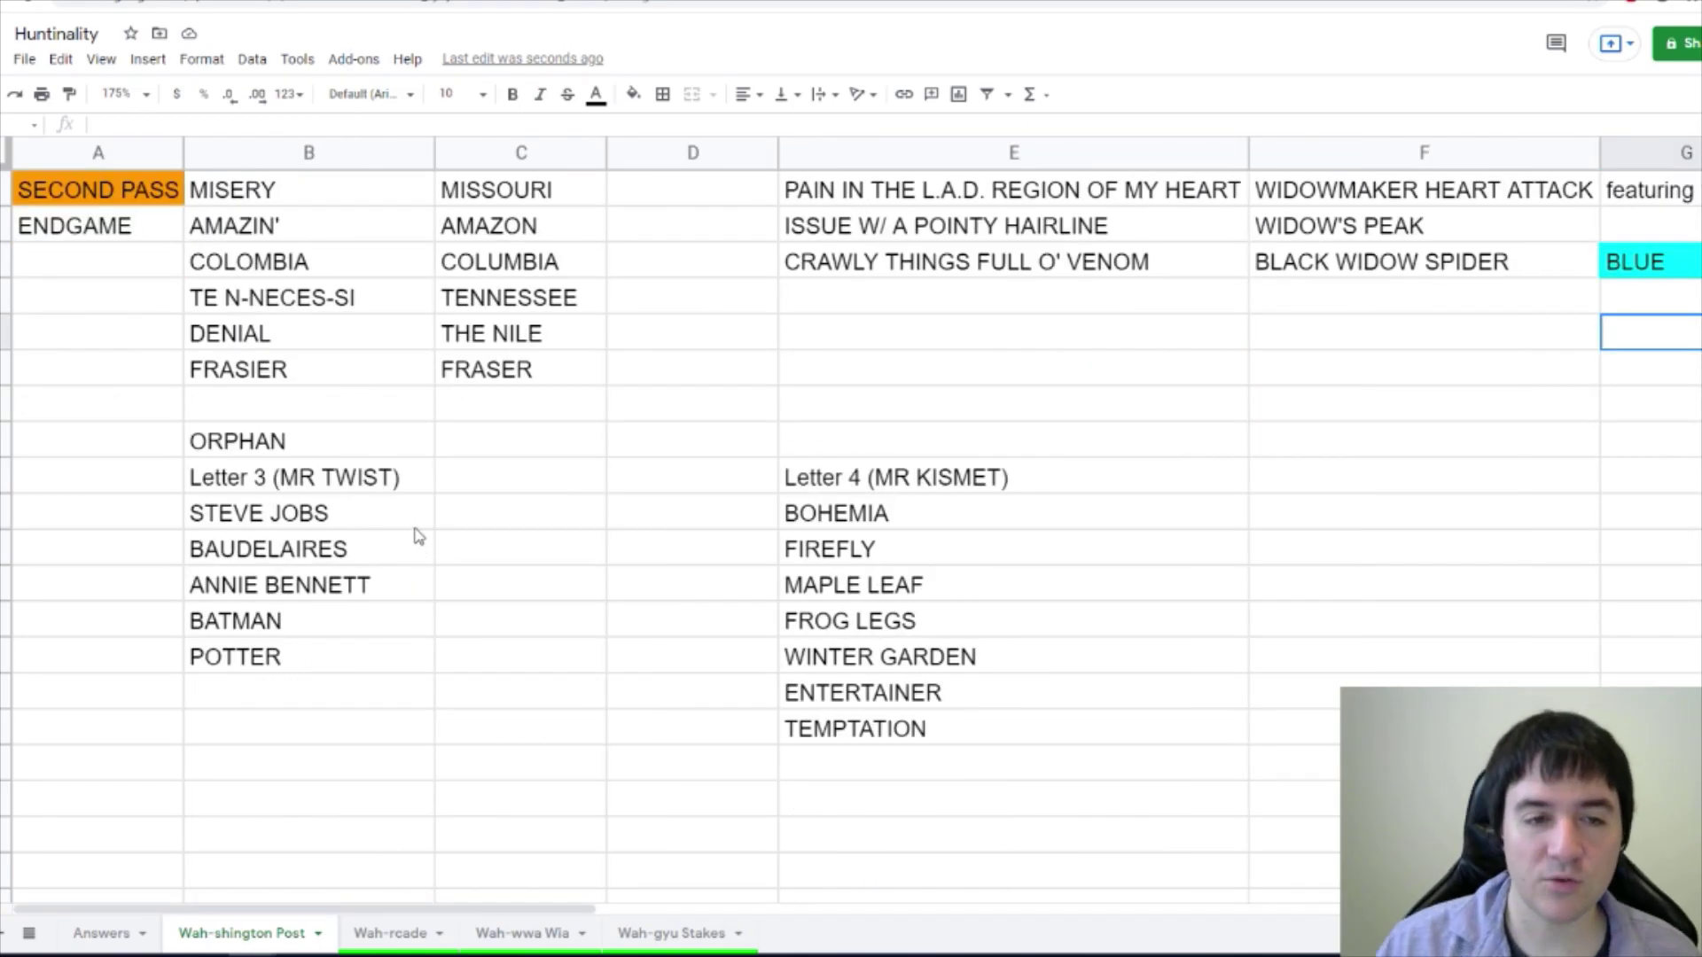
left_click(390, 451)
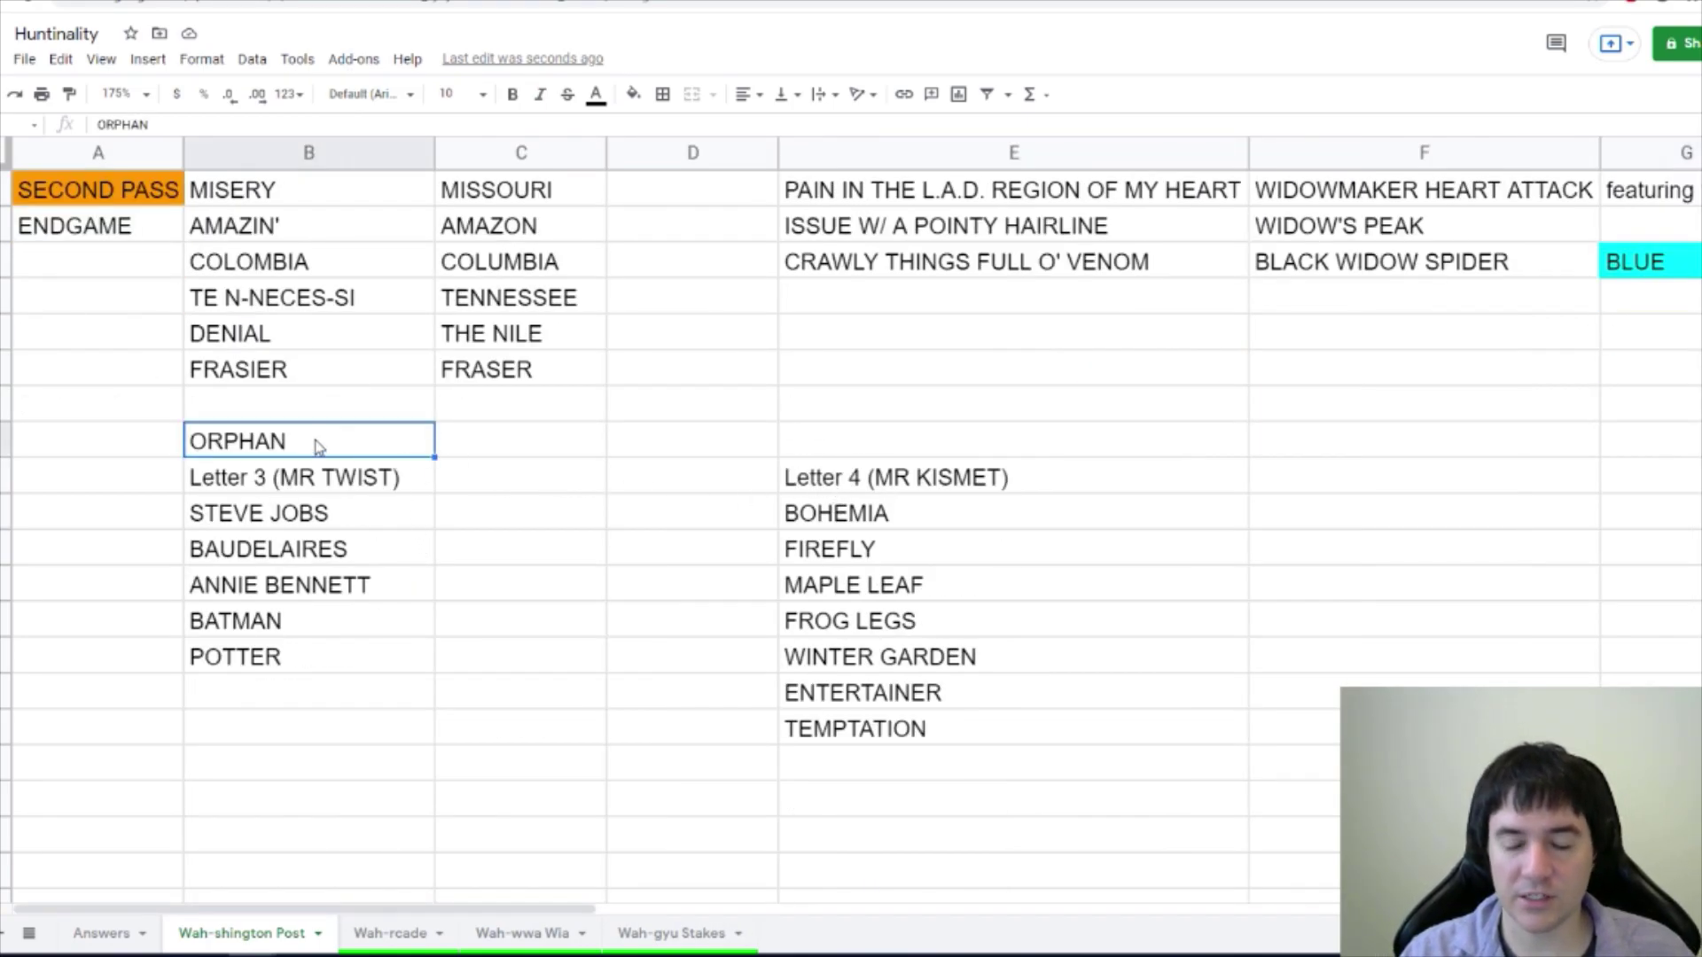
key("ctrl+Tab")
left_click_drag(545, 483, 761, 491)
key("ctrl+shift+Tab")
key("ctrl+Tab")
left_click_drag(1046, 480, 1266, 480)
scroll(1125, 440, "down", 3)
left_click_drag(798, 826, 1020, 831)
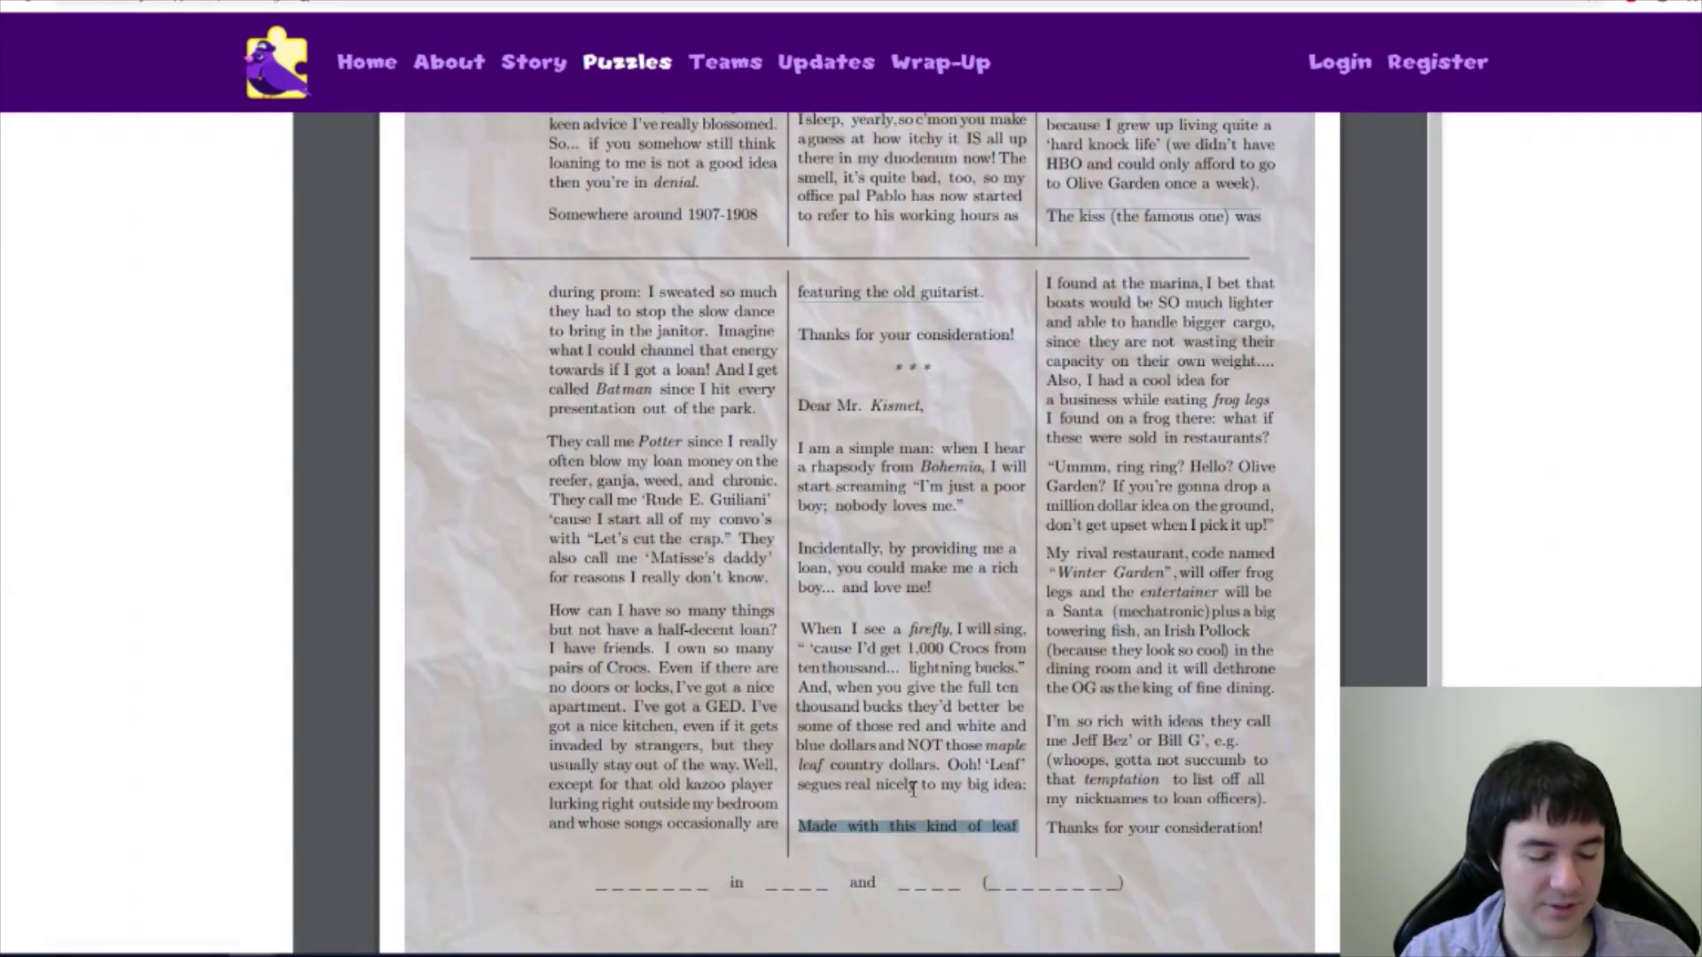
key("ctrl+shift+Tab")
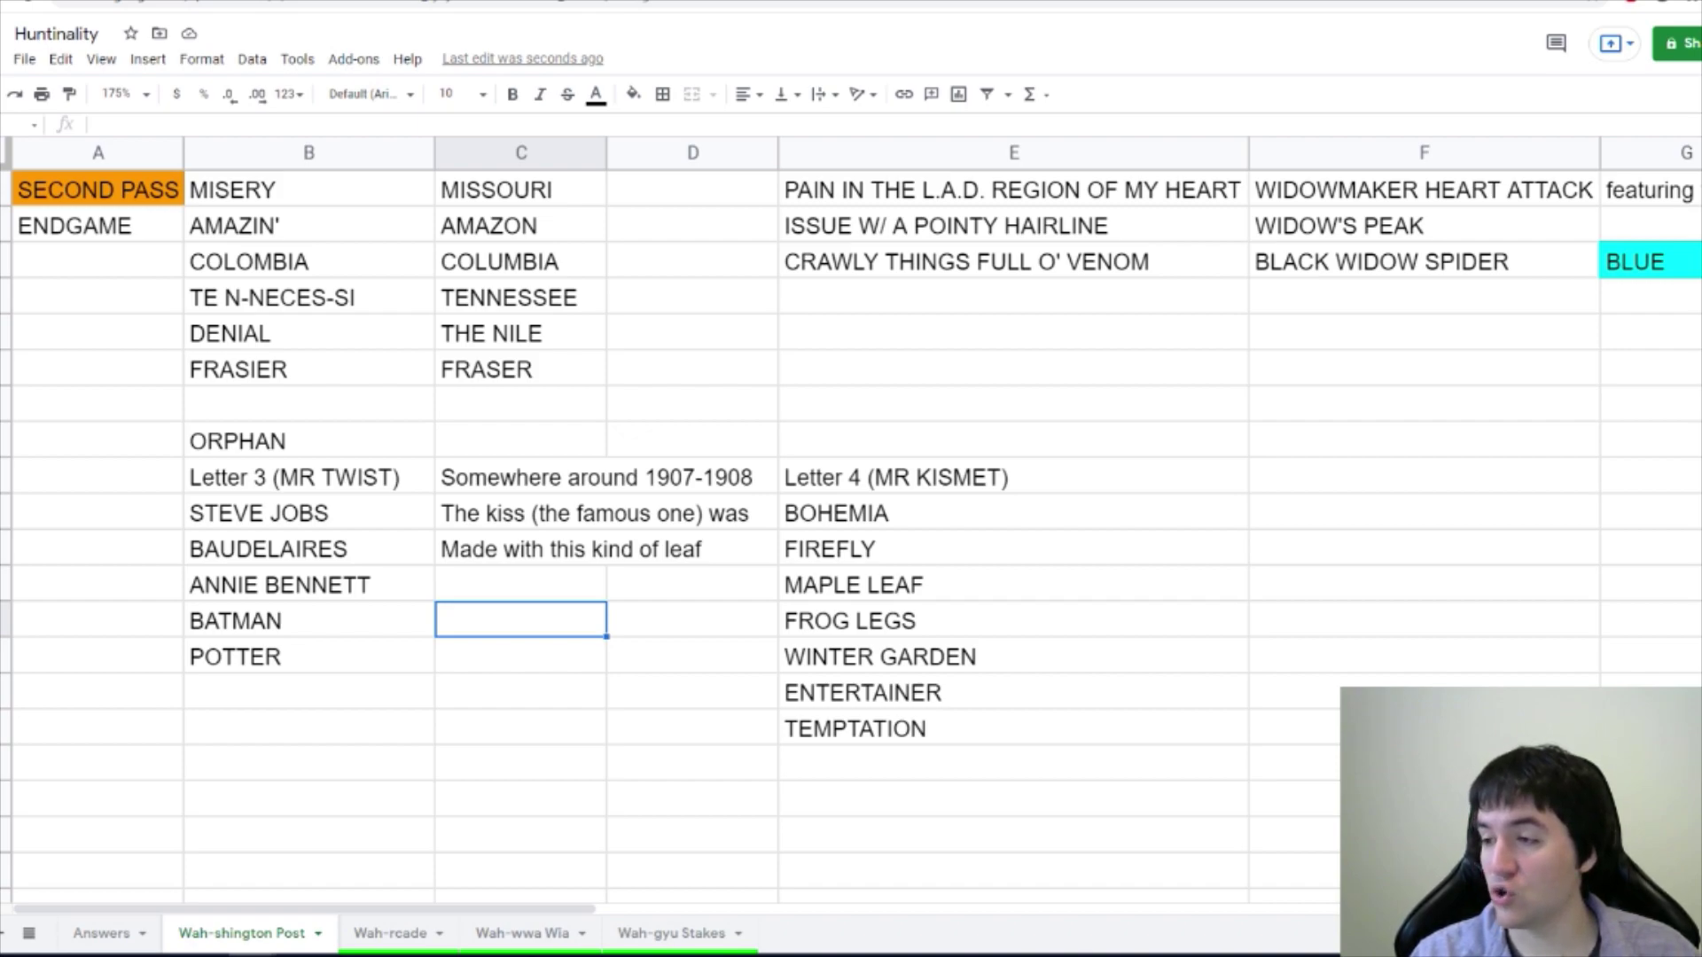
Enter GOLD in column C below the copied orphan lines and open the fill colour choices for its cell.
left_click(460, 691)
type("GOLD")
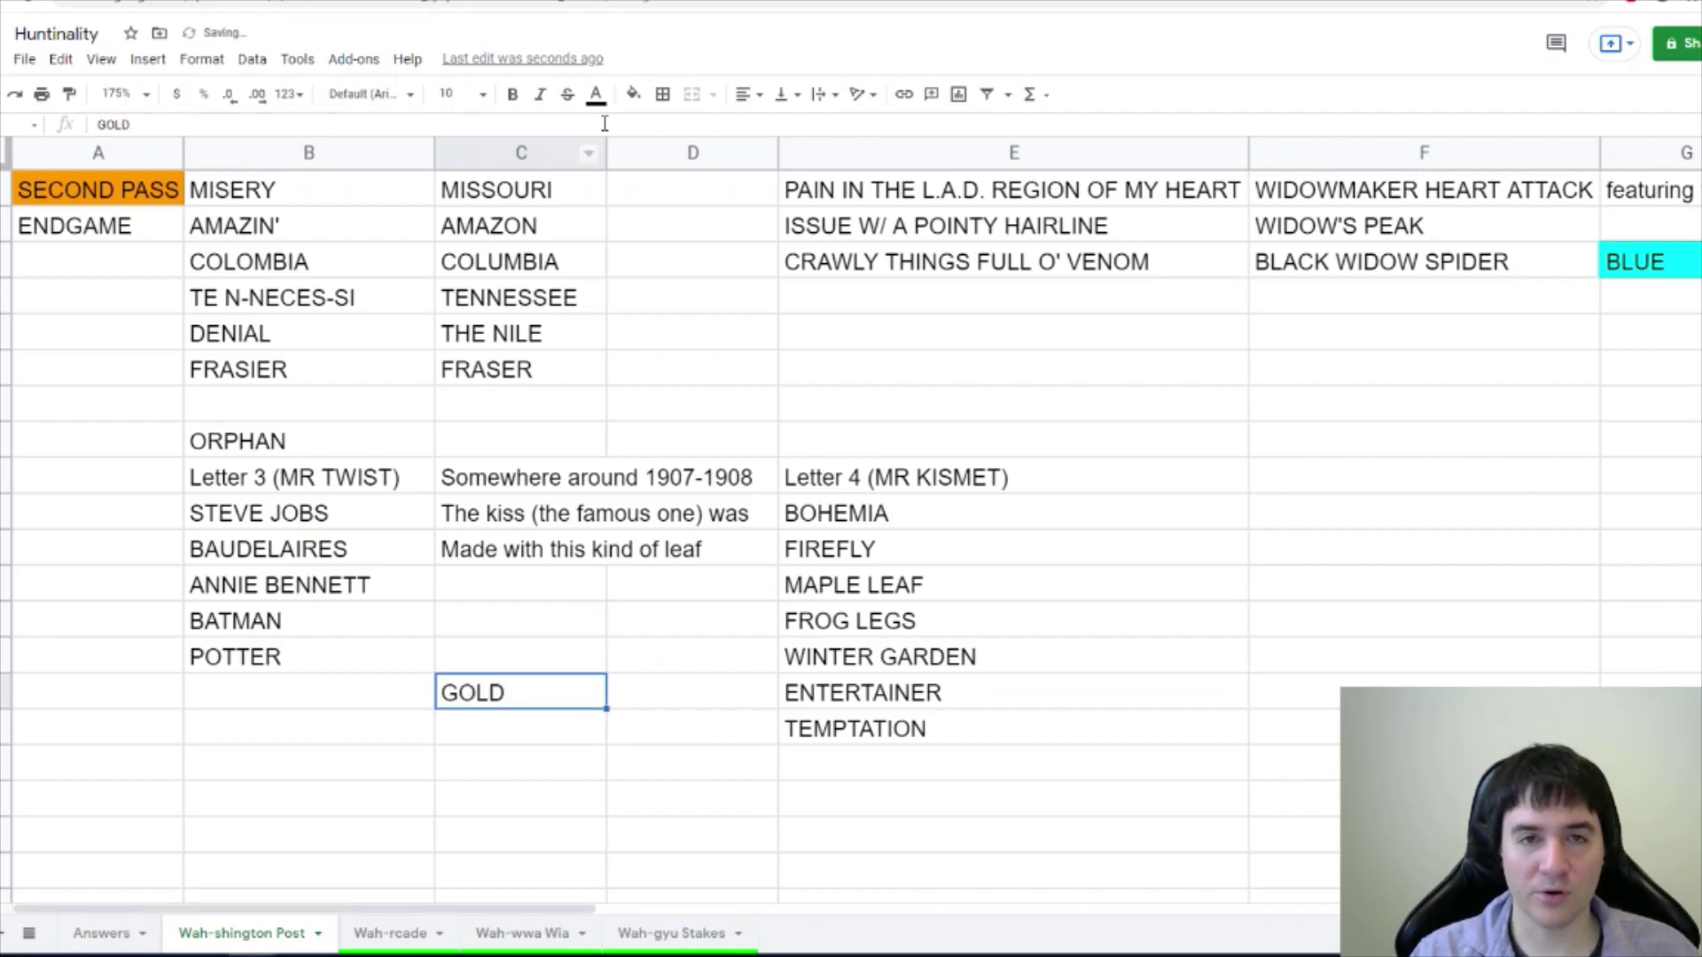
left_click(633, 94)
Switch to Wikipedia's River (typography) article and view its river illustration enlarged.
left_click(460, 5)
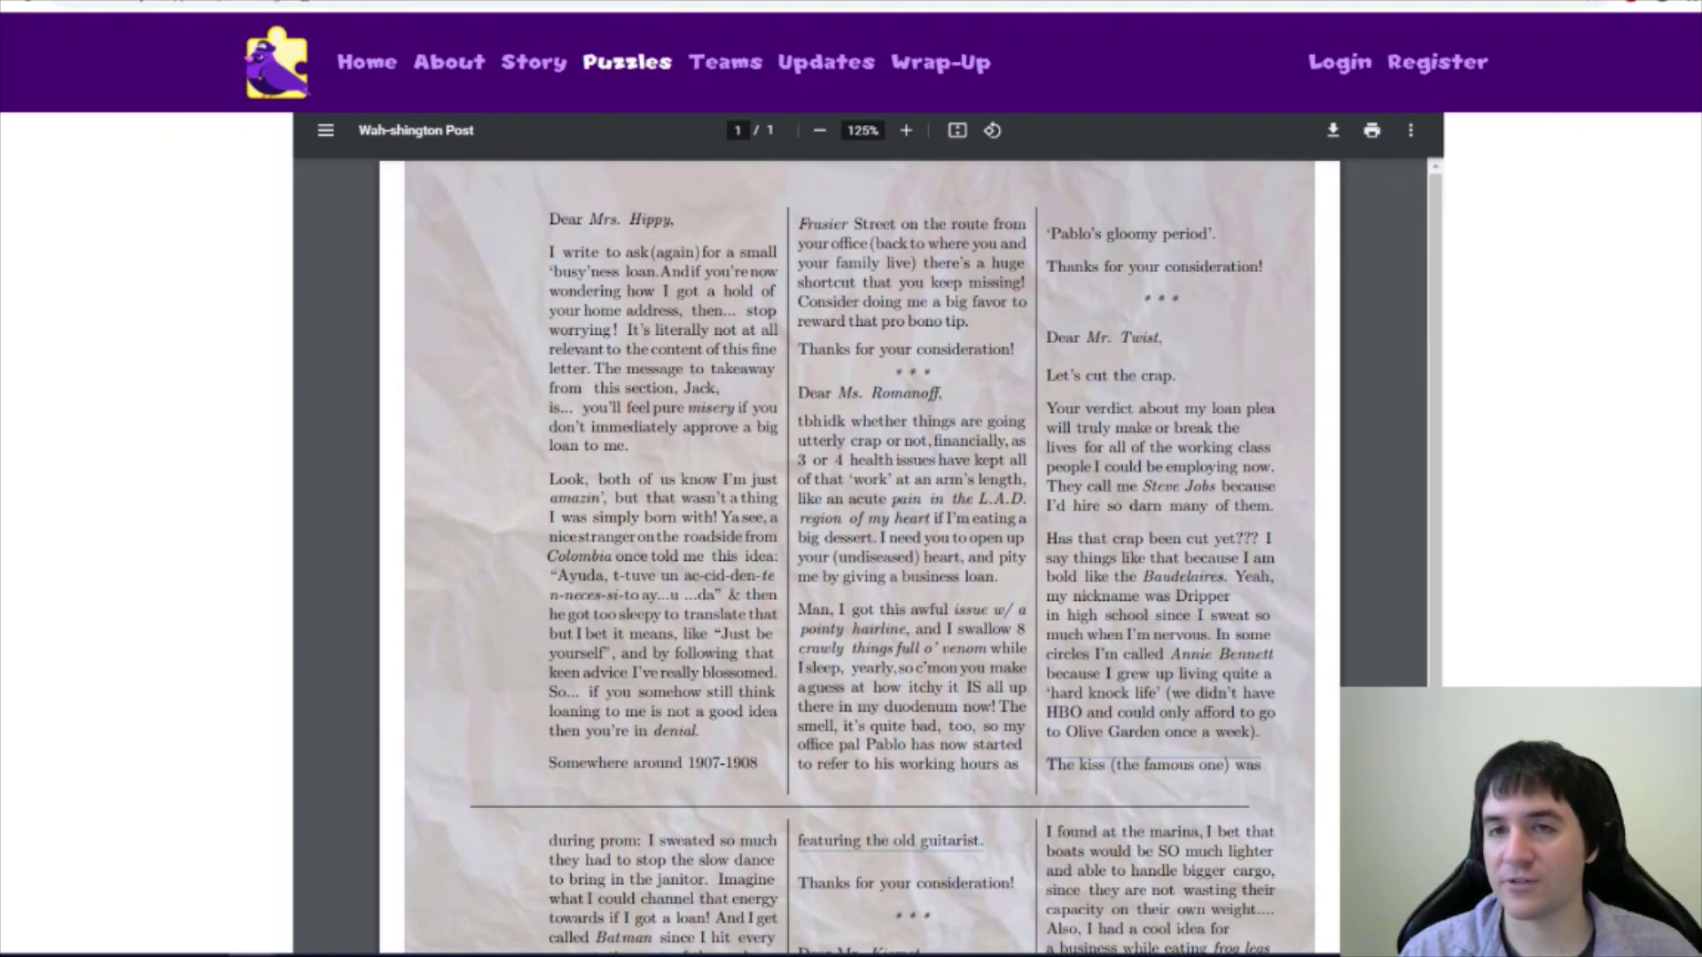
left_click(736, 5)
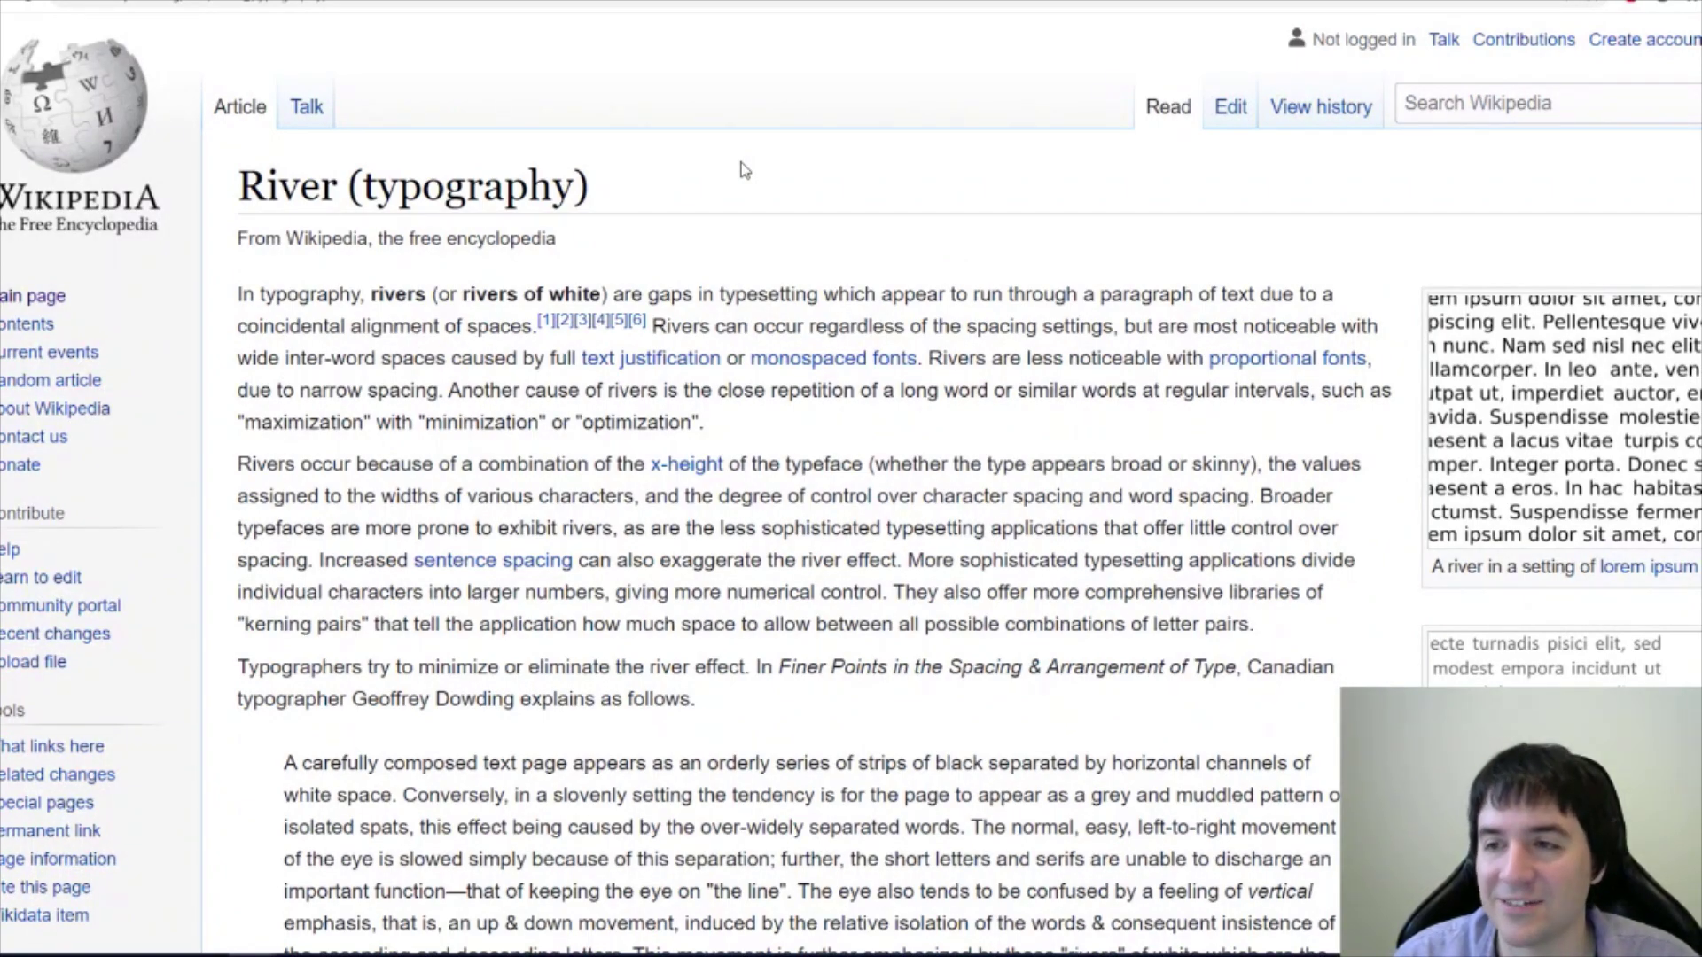
left_click(1643, 514)
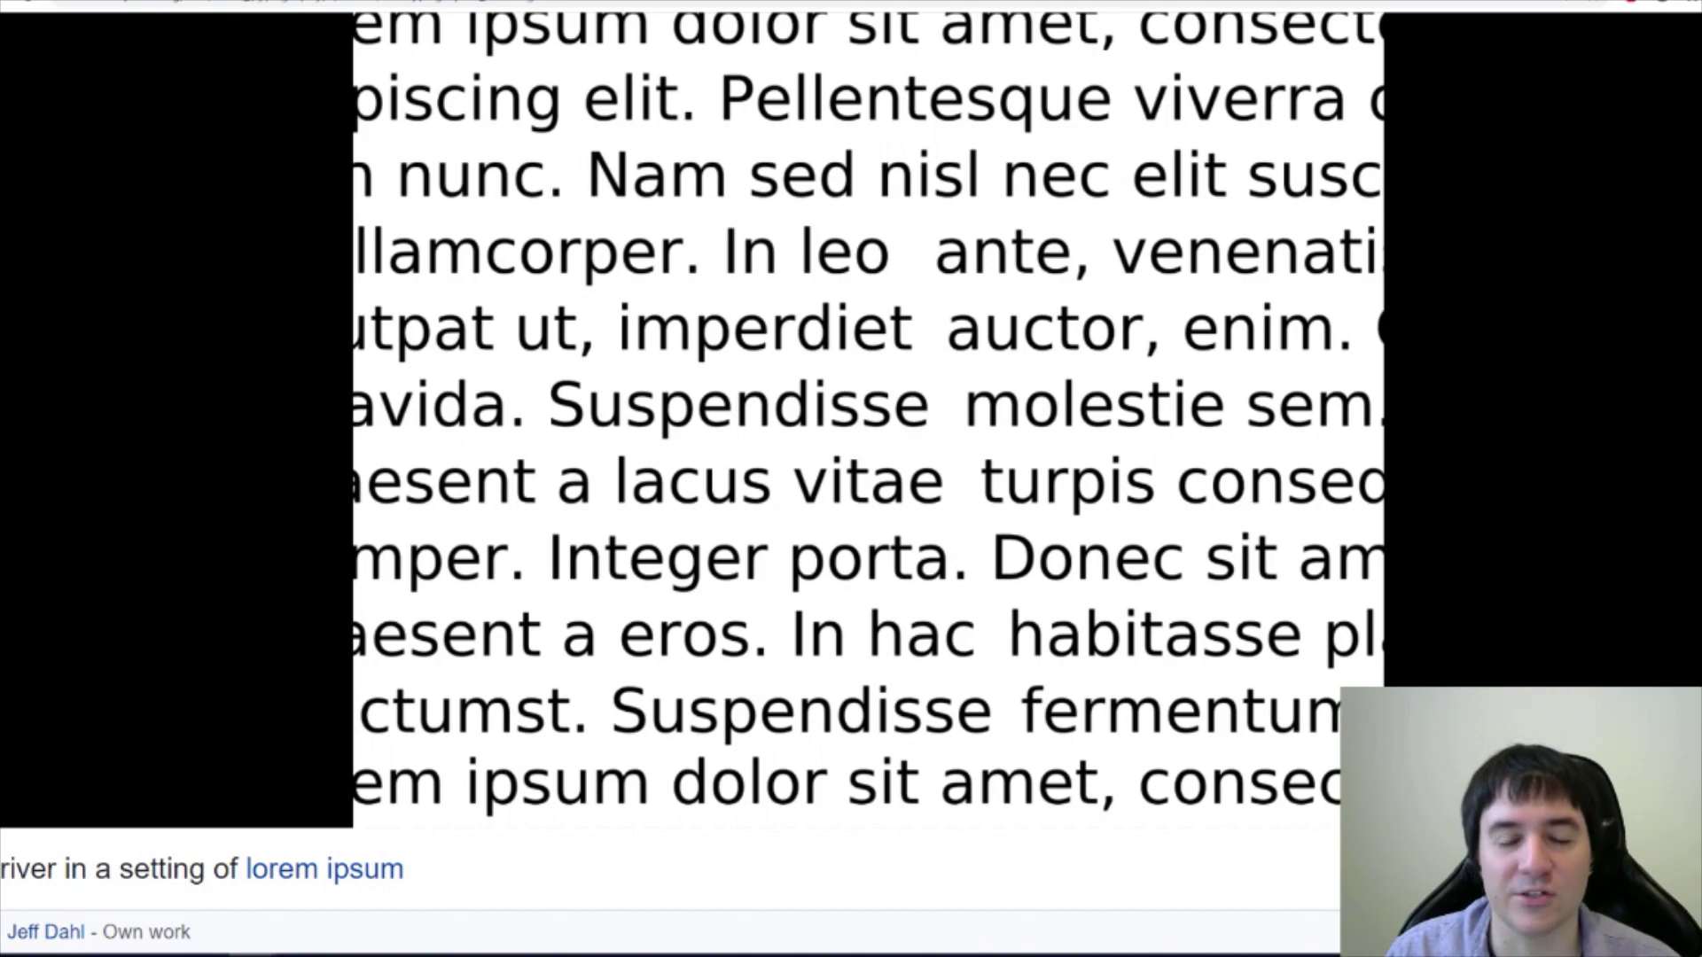
left_click(1670, 99)
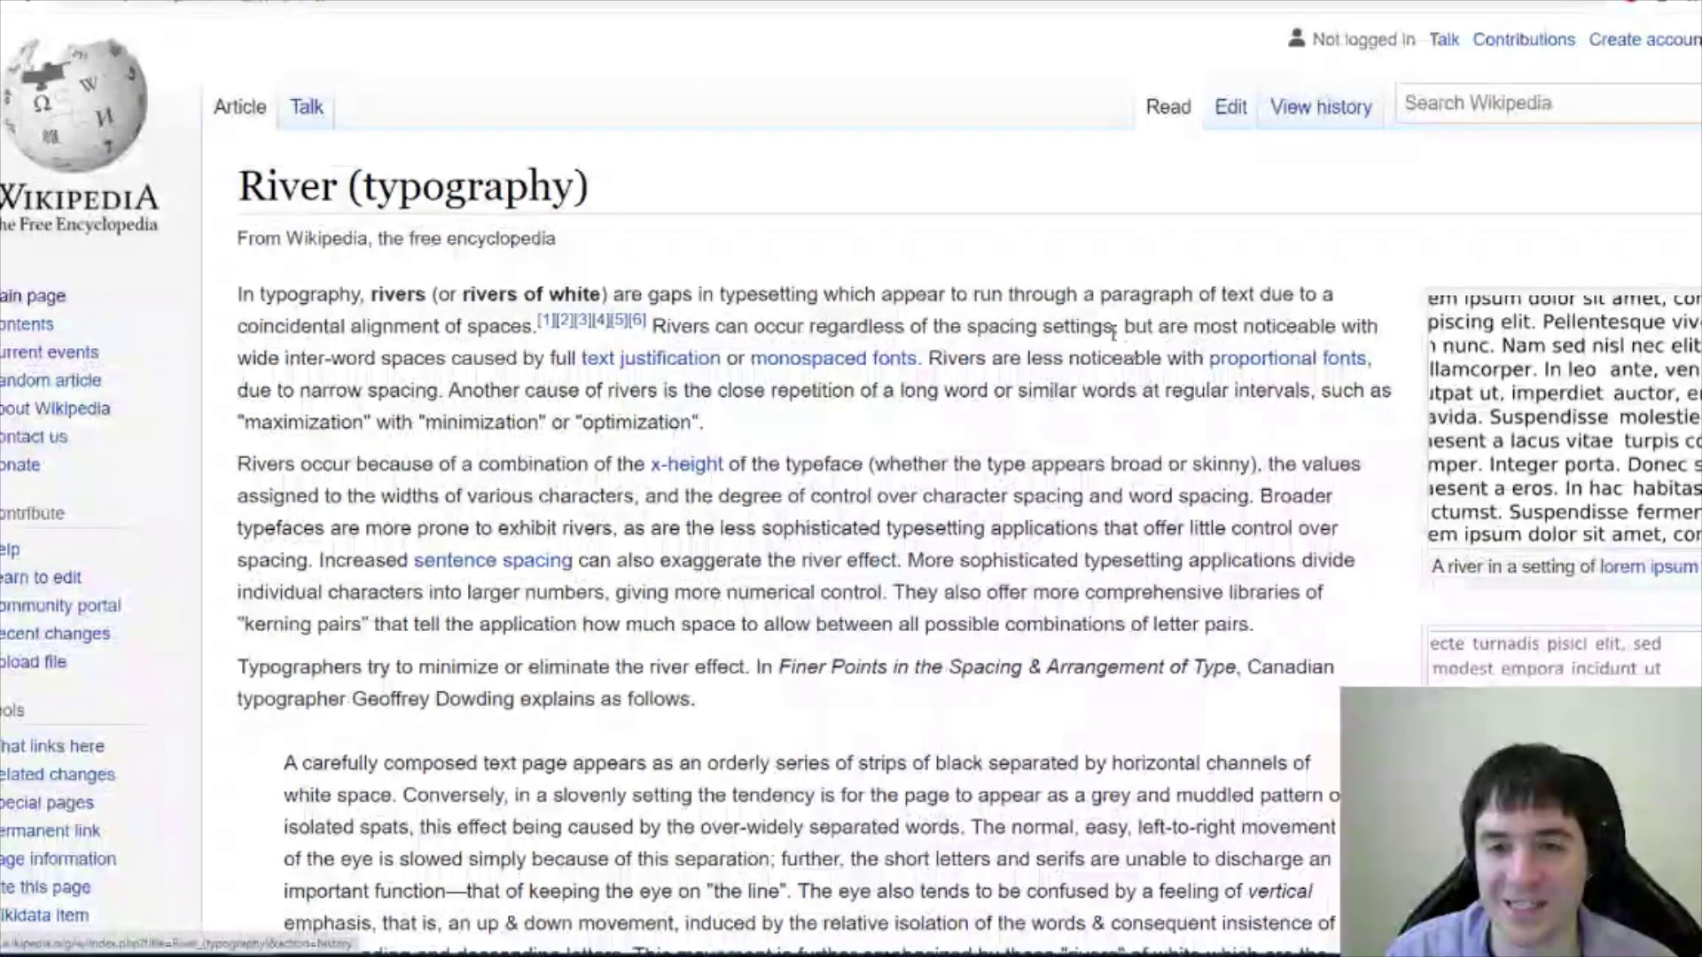
Examine the word spacing of the Mrs. Hippy letter on the puzzle page for typographic rivers.
key("ctrl+Tab")
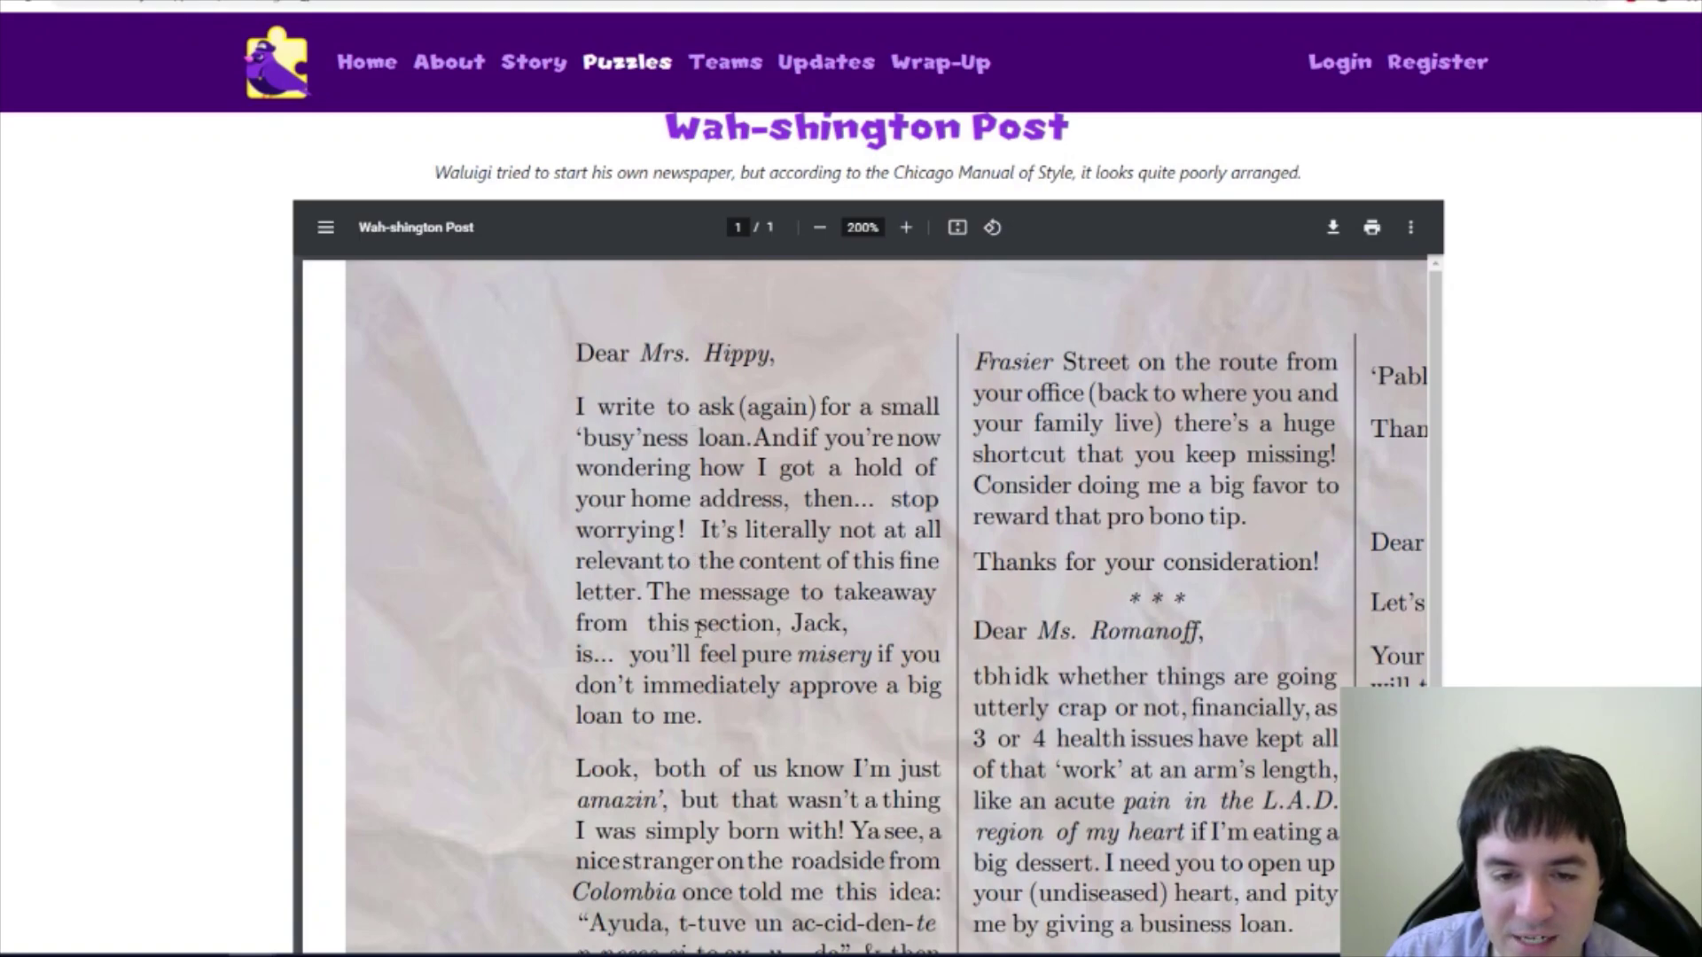
scroll(689, 235, "down", 2)
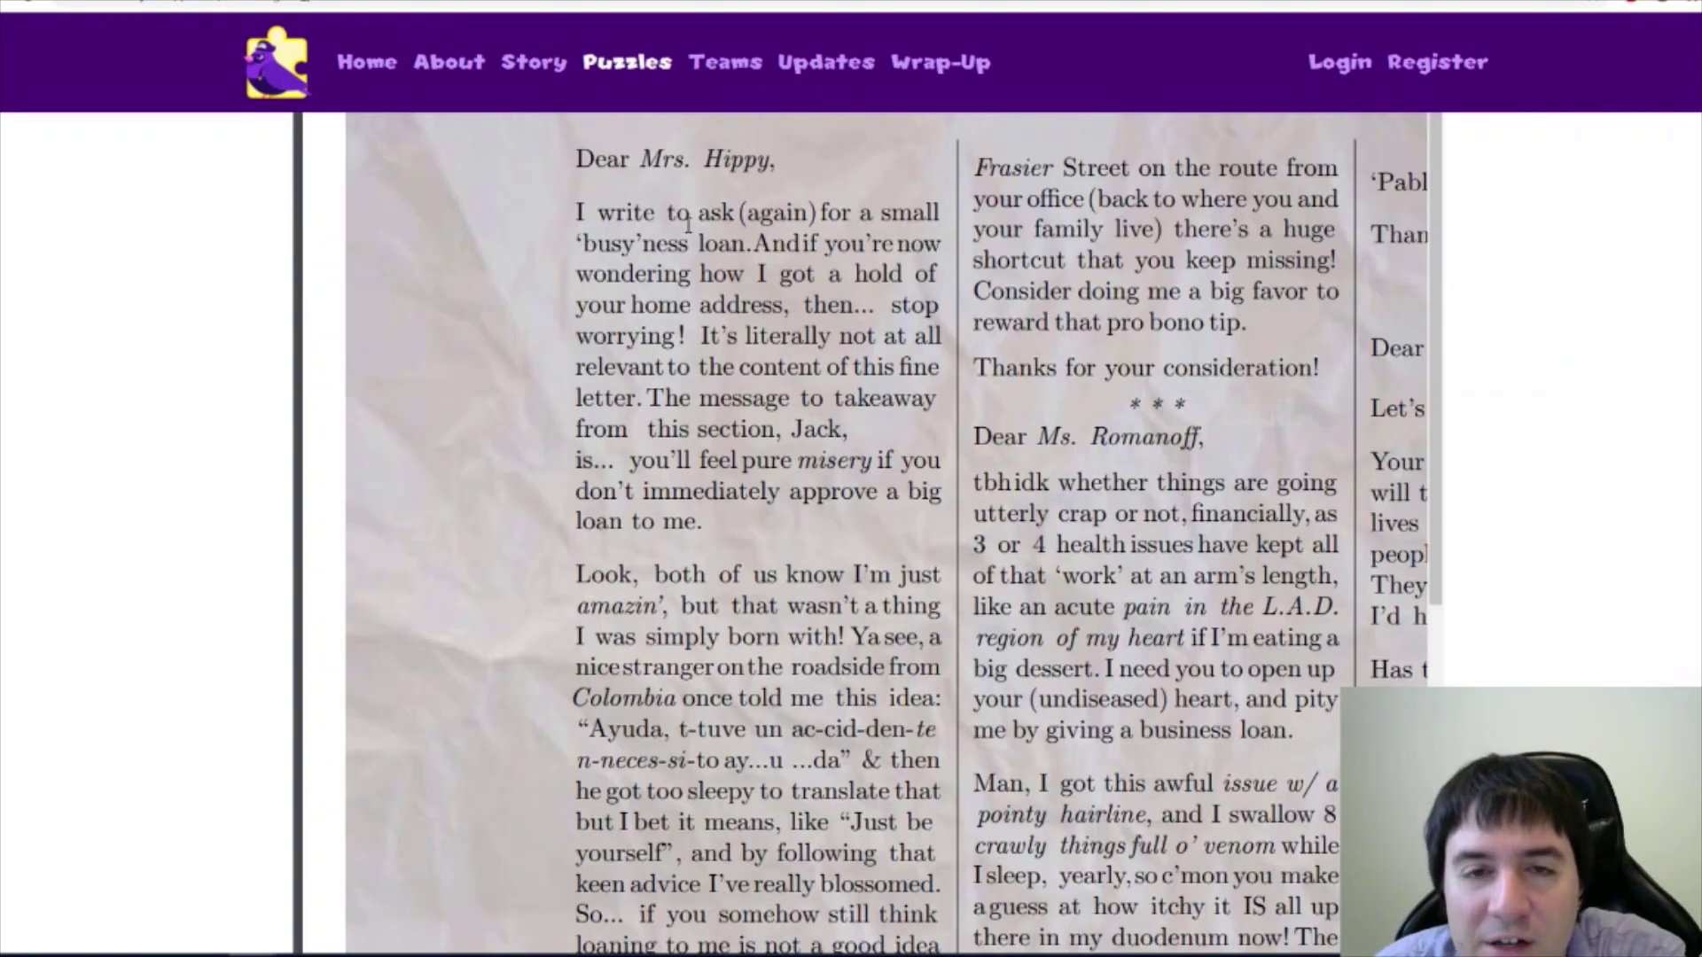
scroll(686, 216, "up", 3)
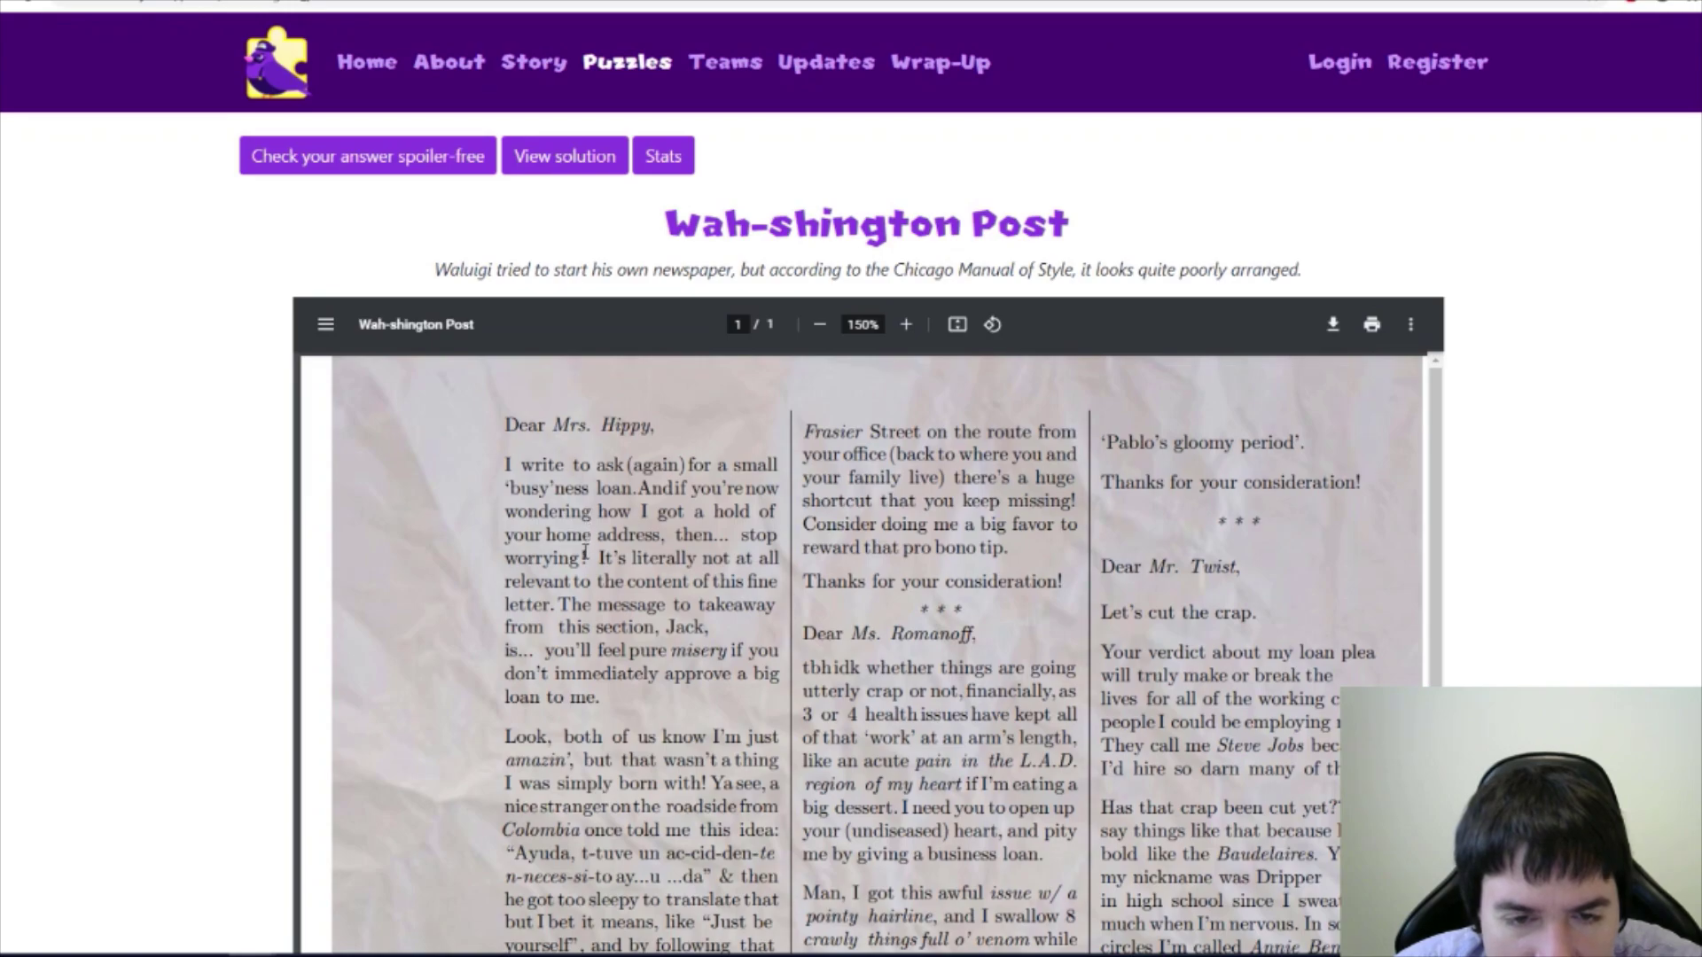
scroll(585, 572, "down", 1)
scroll(566, 472, "up", 1)
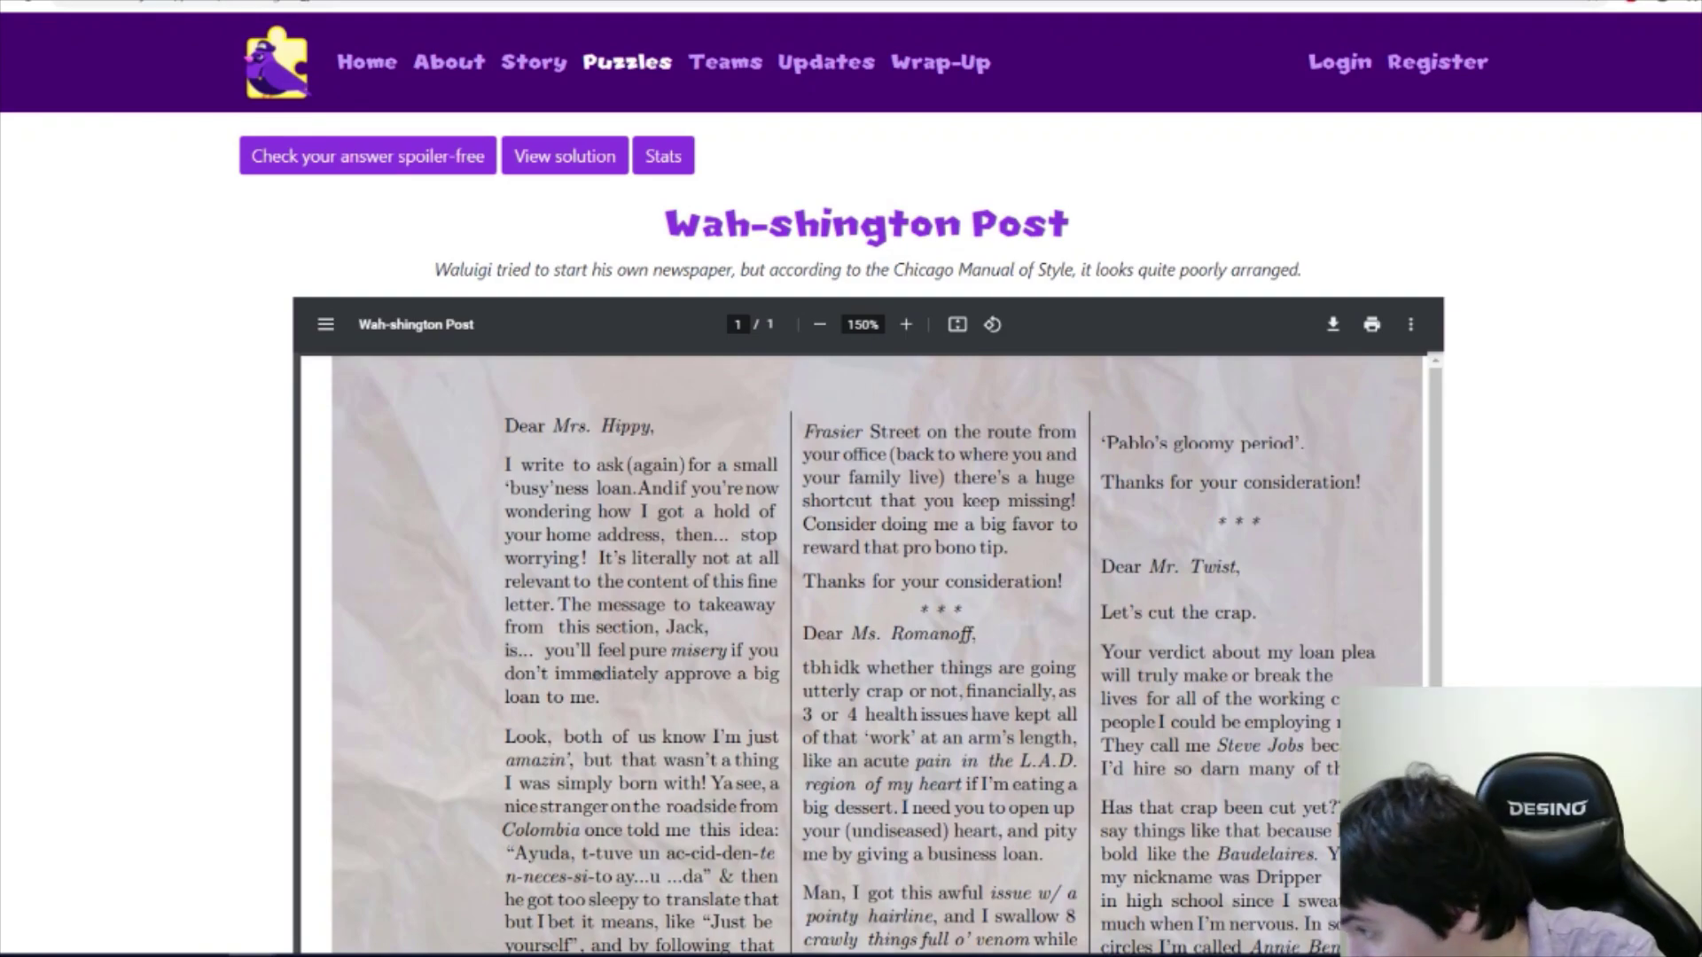
Extract the Mrs. Hippy river words down the puzzle page and complete the phrase "Immediately following dessert in Matisse's red room" in column D.
scroll(355, 639, "down", 1)
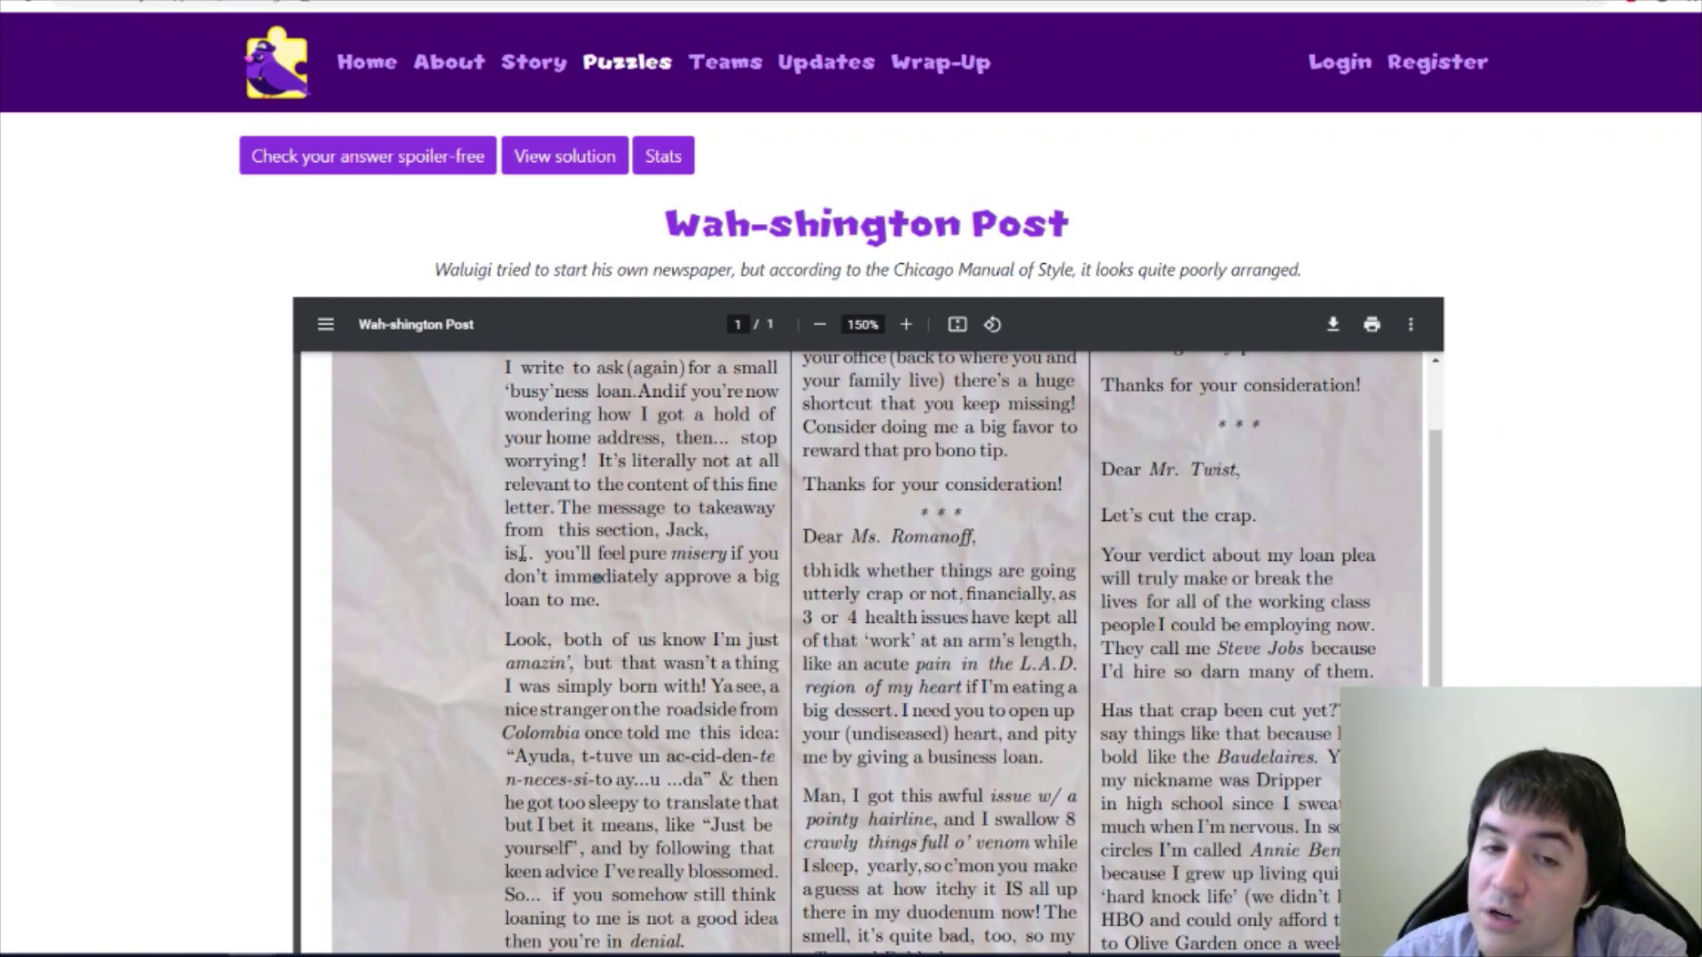
left_click_drag(558, 577, 660, 577)
scroll(367, 617, "down", 2)
left_click_drag(656, 654, 732, 654)
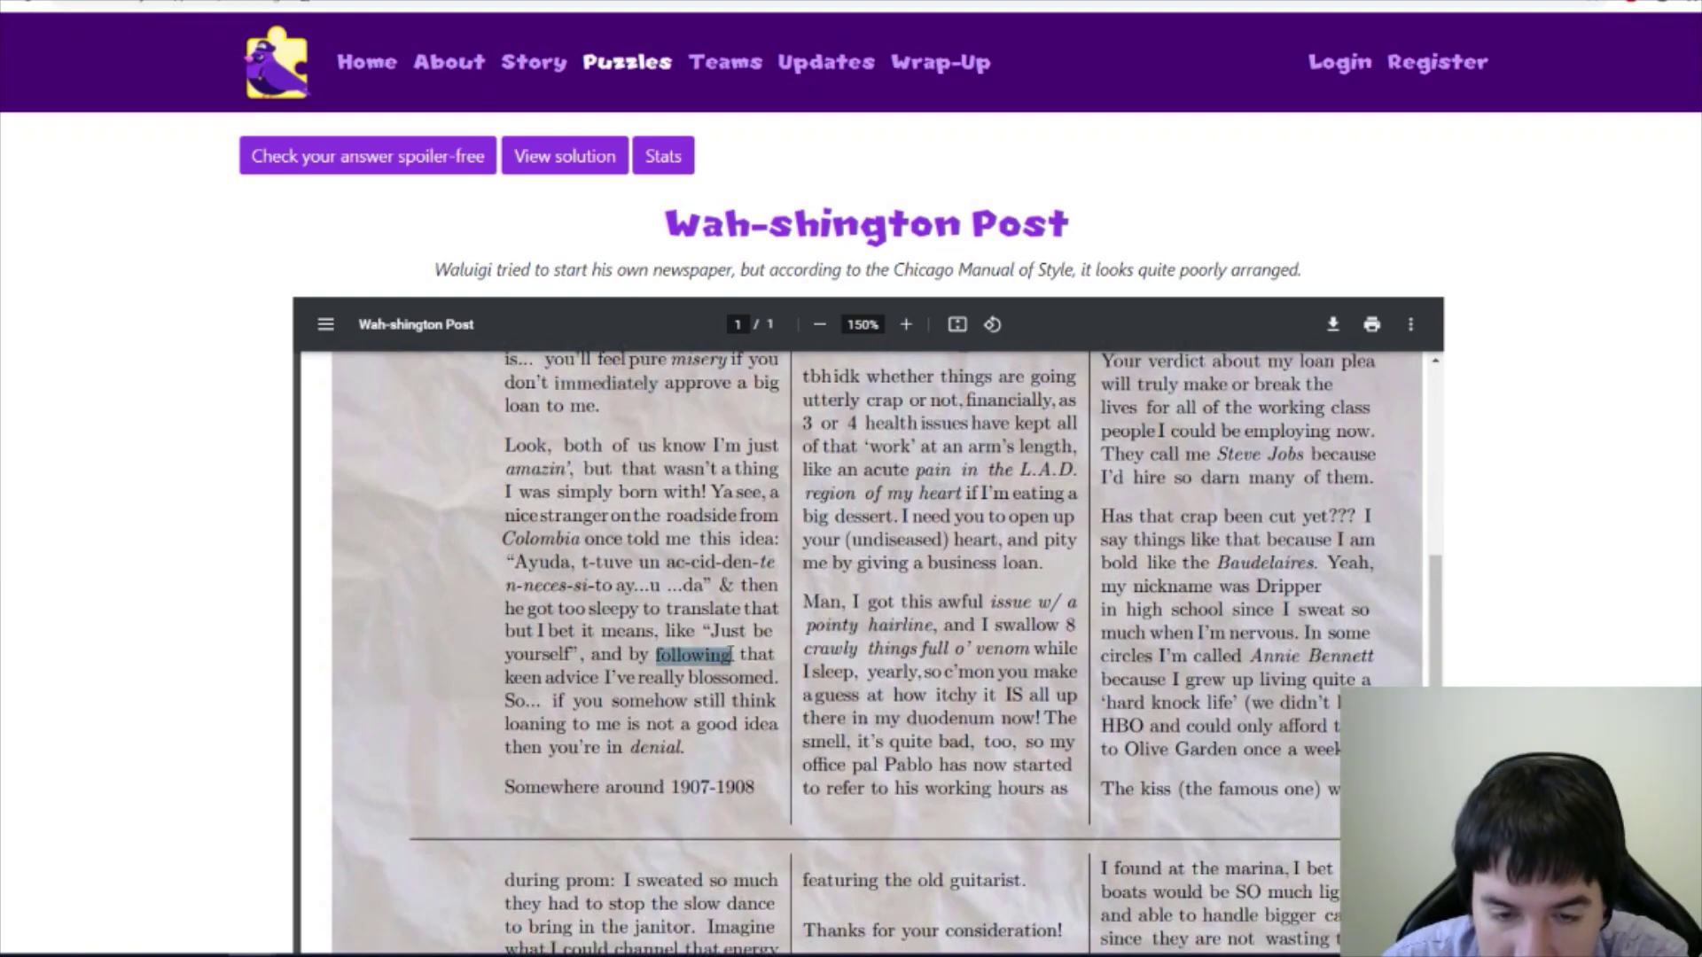
left_click(1002, 351)
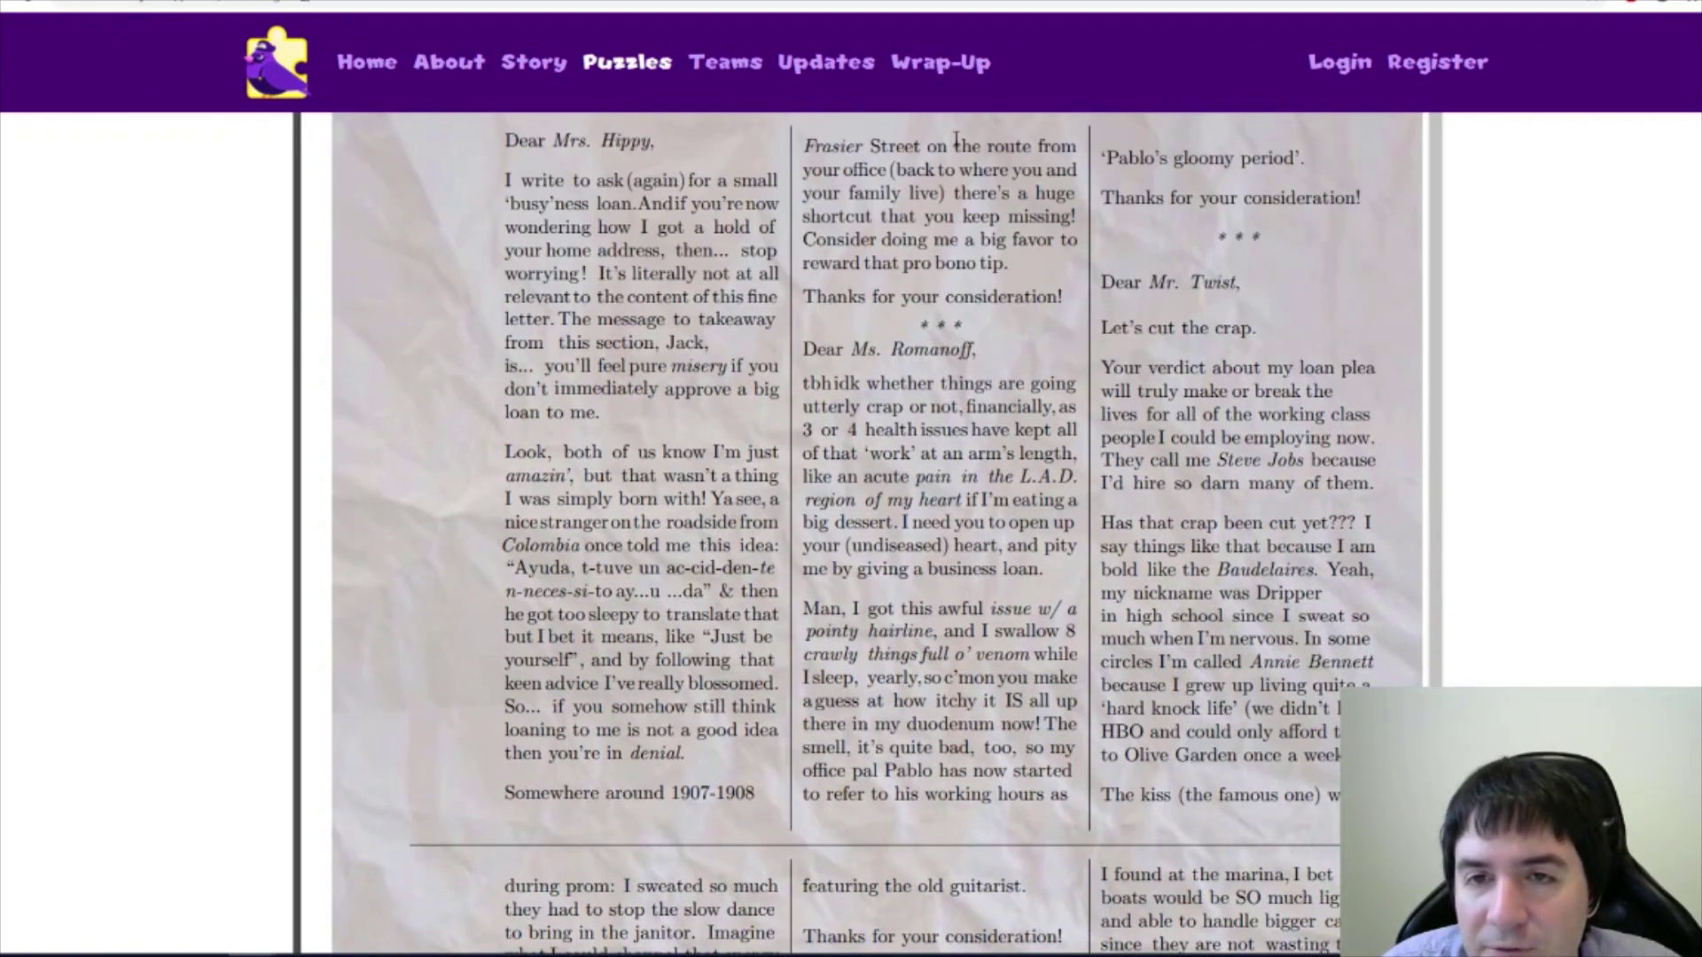
left_click_drag(837, 528, 894, 530)
scroll(894, 531, "down", 5)
left_click_drag(627, 653, 705, 653)
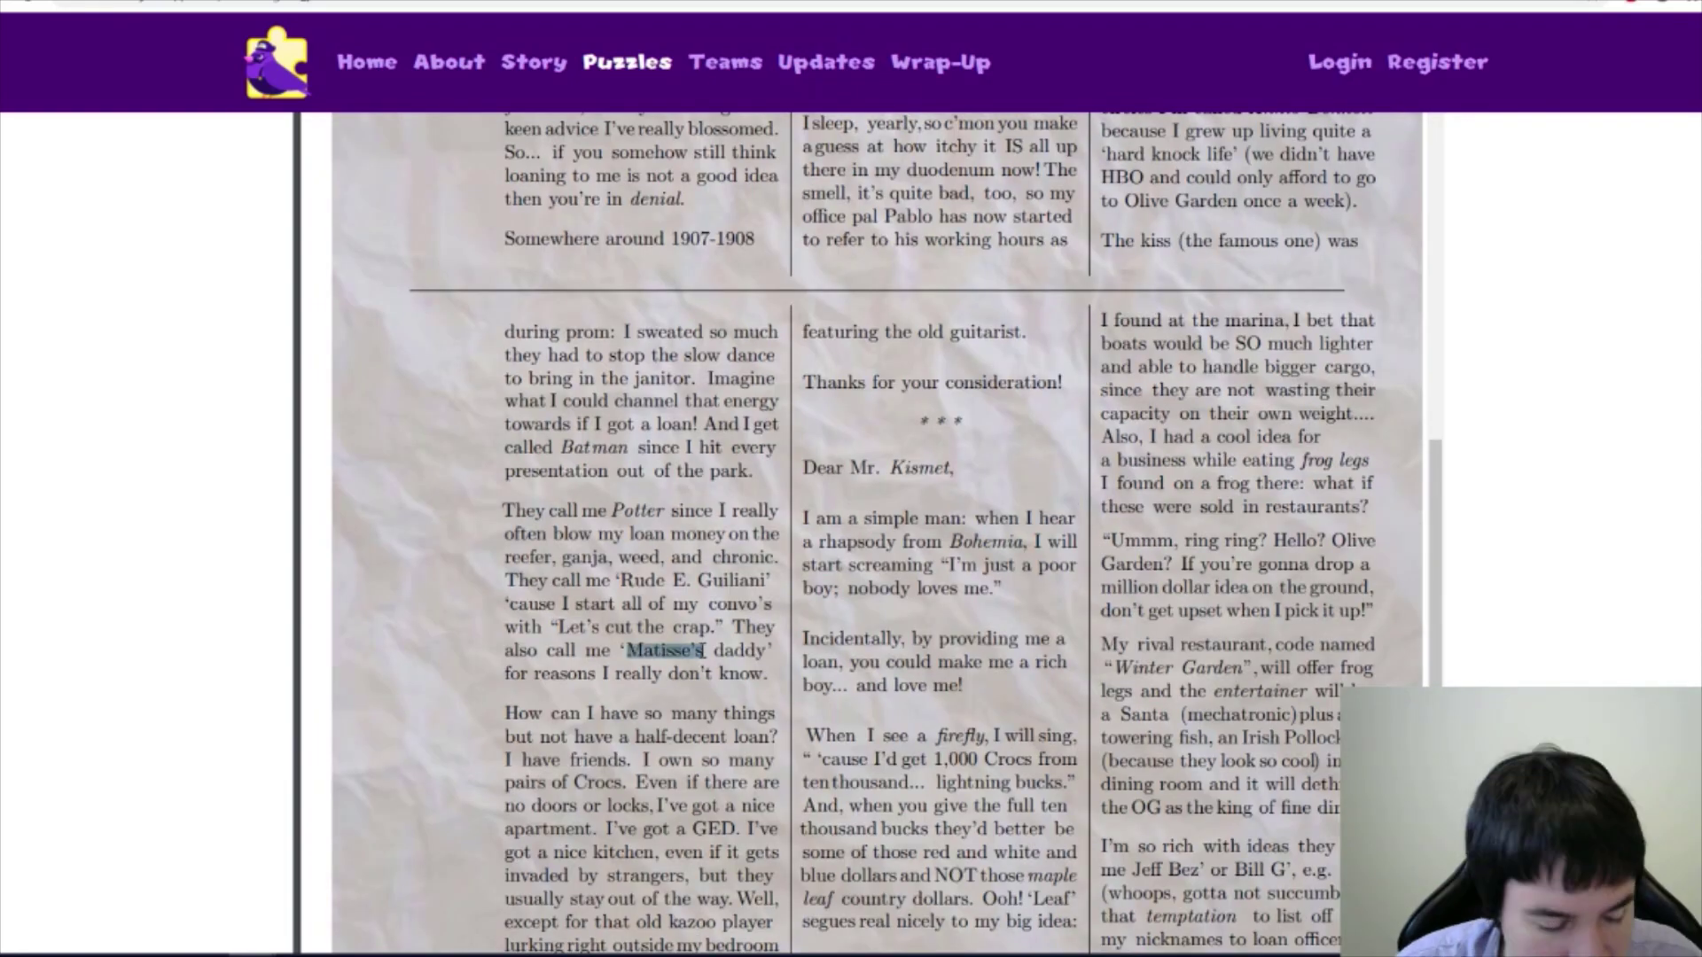
key("alt+Tab")
type("room")
key("Return")
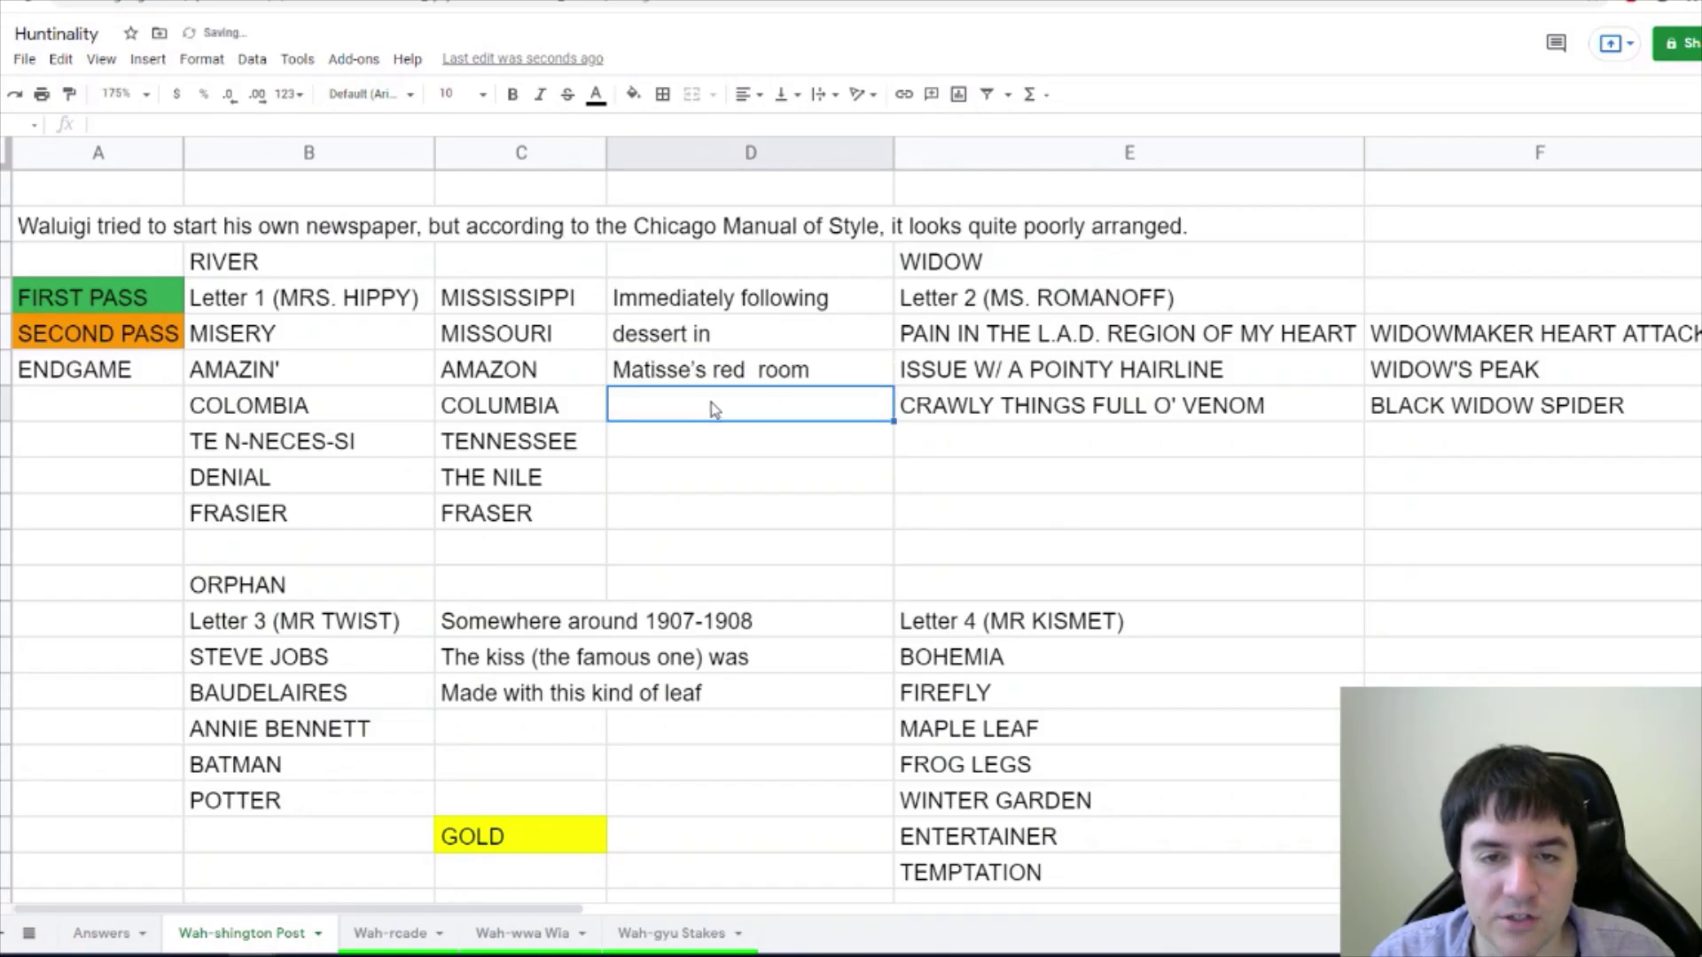
Look up the Matisse red room phrase and view the museum page for the painting's full title.
left_click(722, 365)
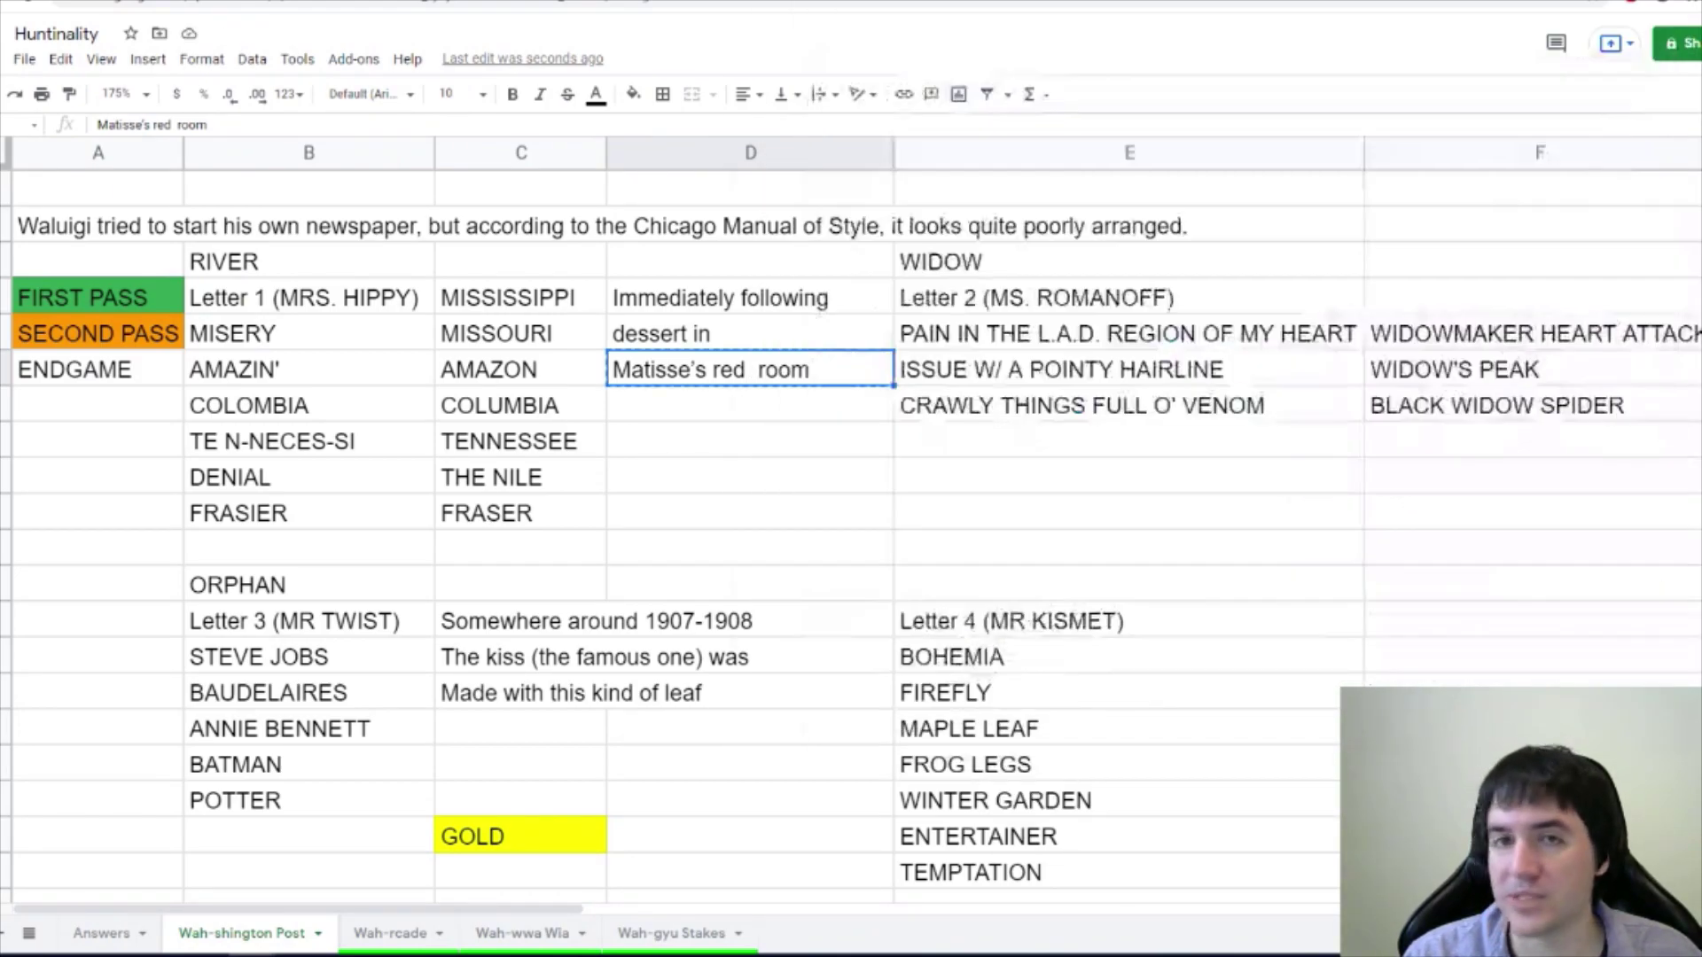
key("alt+Tab")
scroll(283, 518, "up", 5)
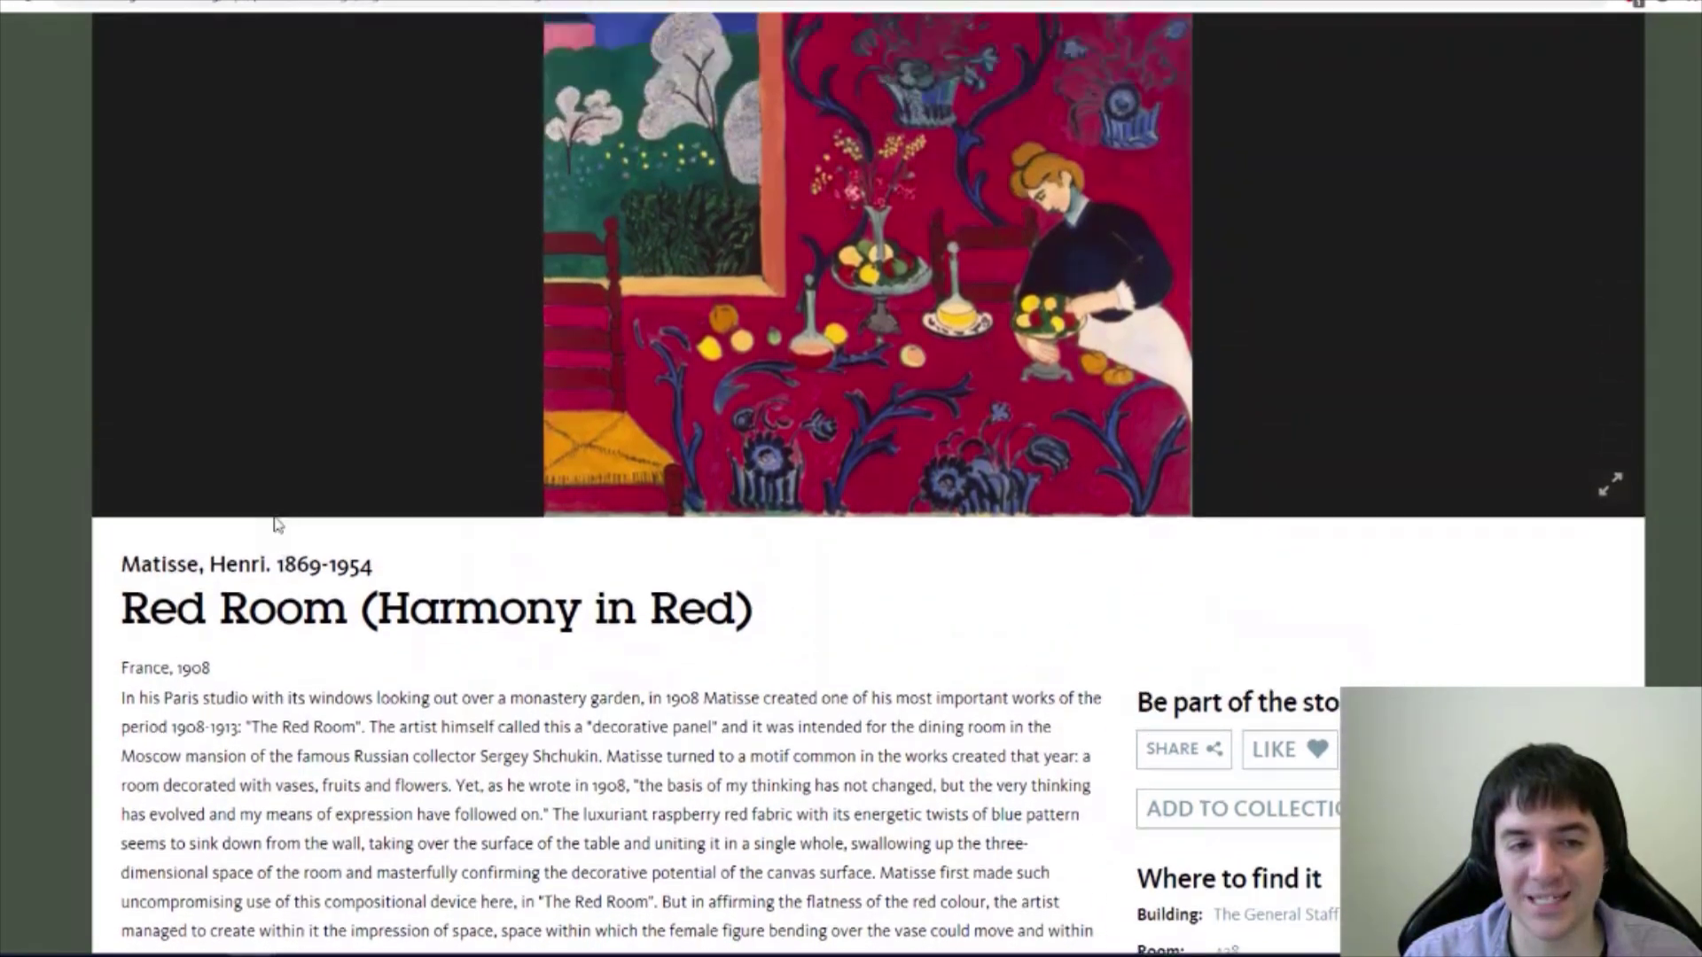
key("alt+Tab")
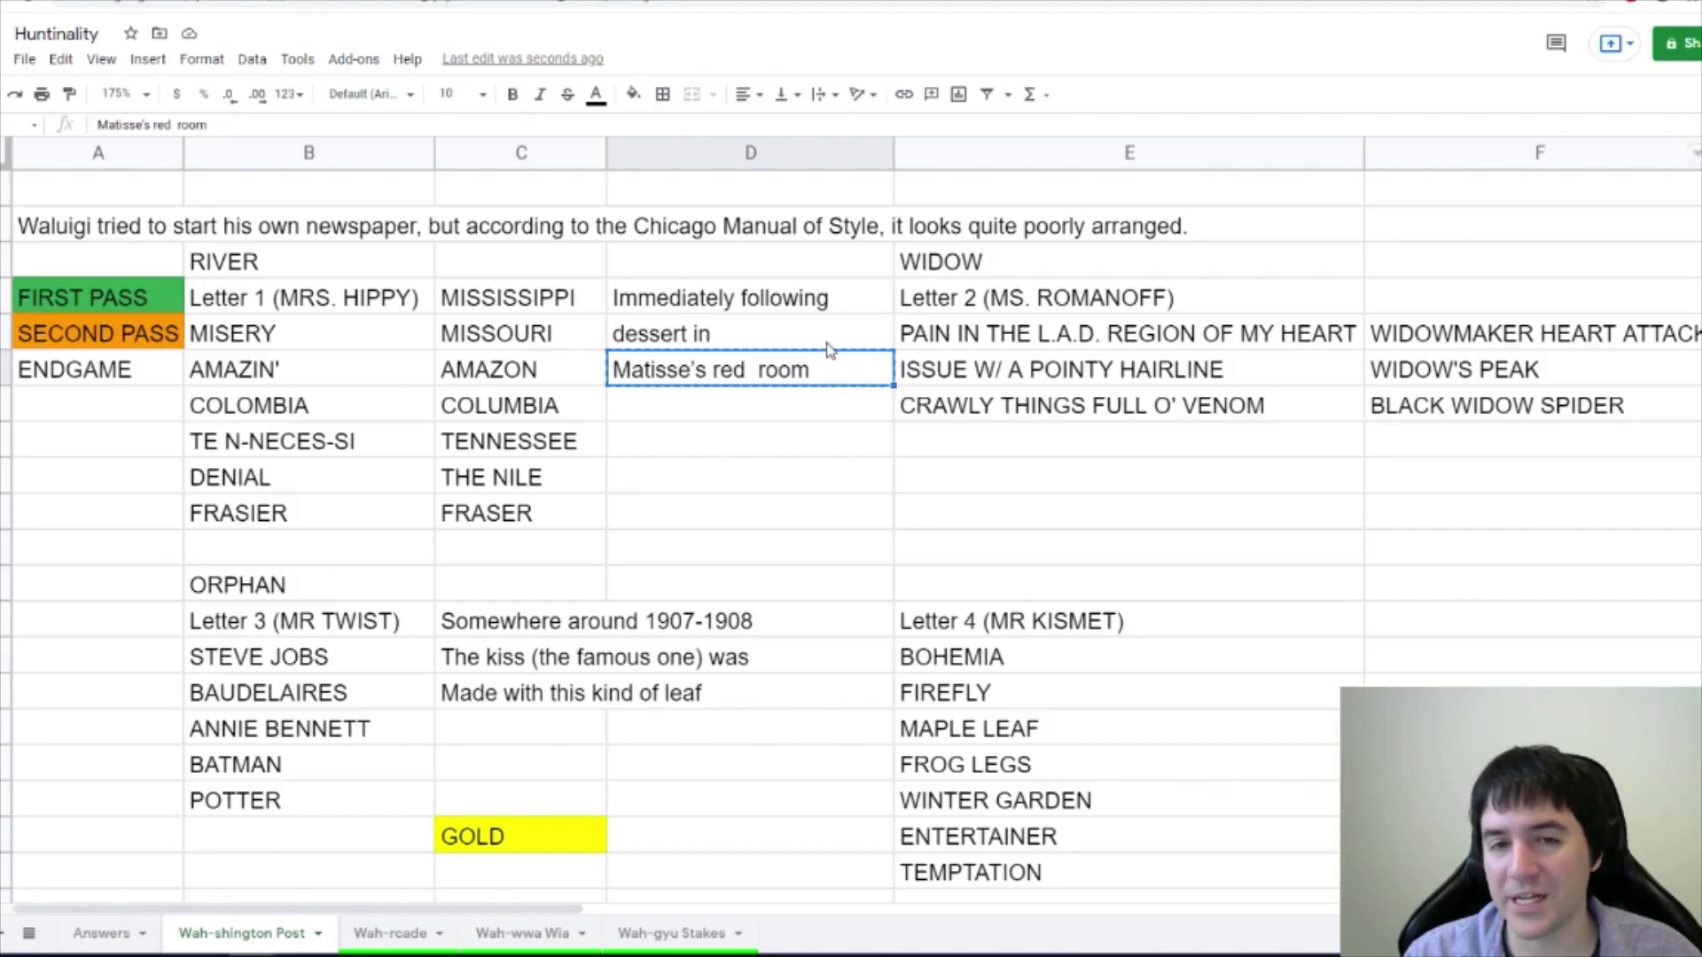
Enter HARMONY in column D below "Matisse's red room".
left_click(718, 415)
type("har")
key("BackSpace")
key("BackSpace")
key("BackSpace")
type("HARMONY")
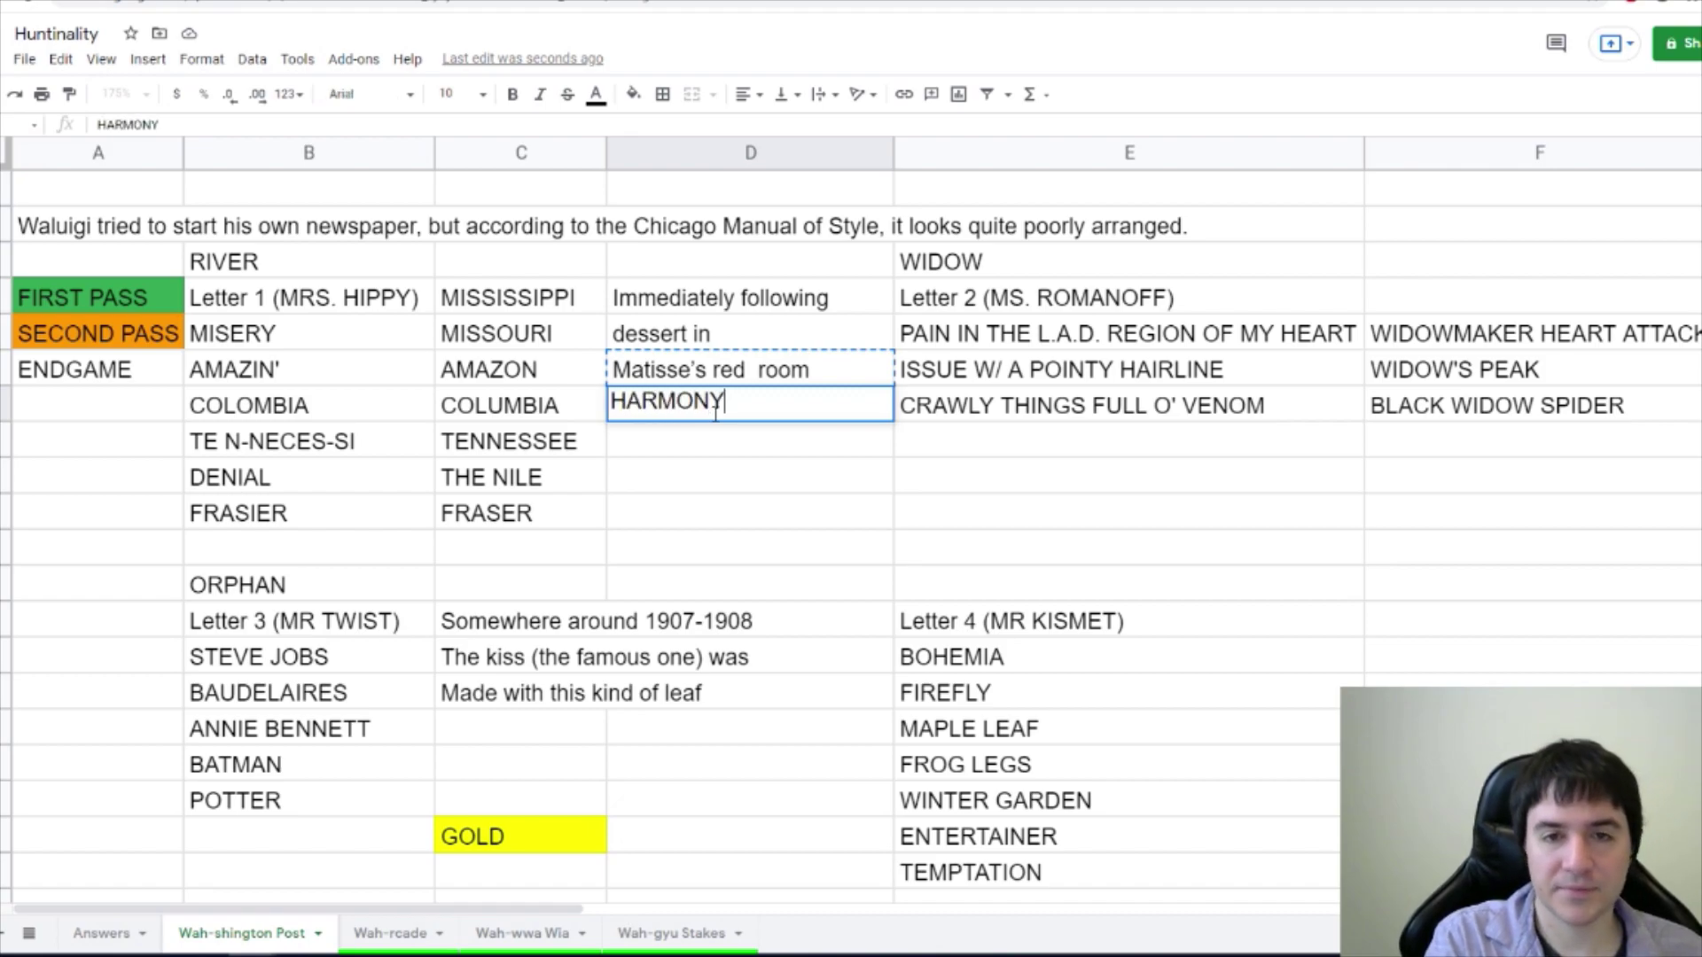
key("Return")
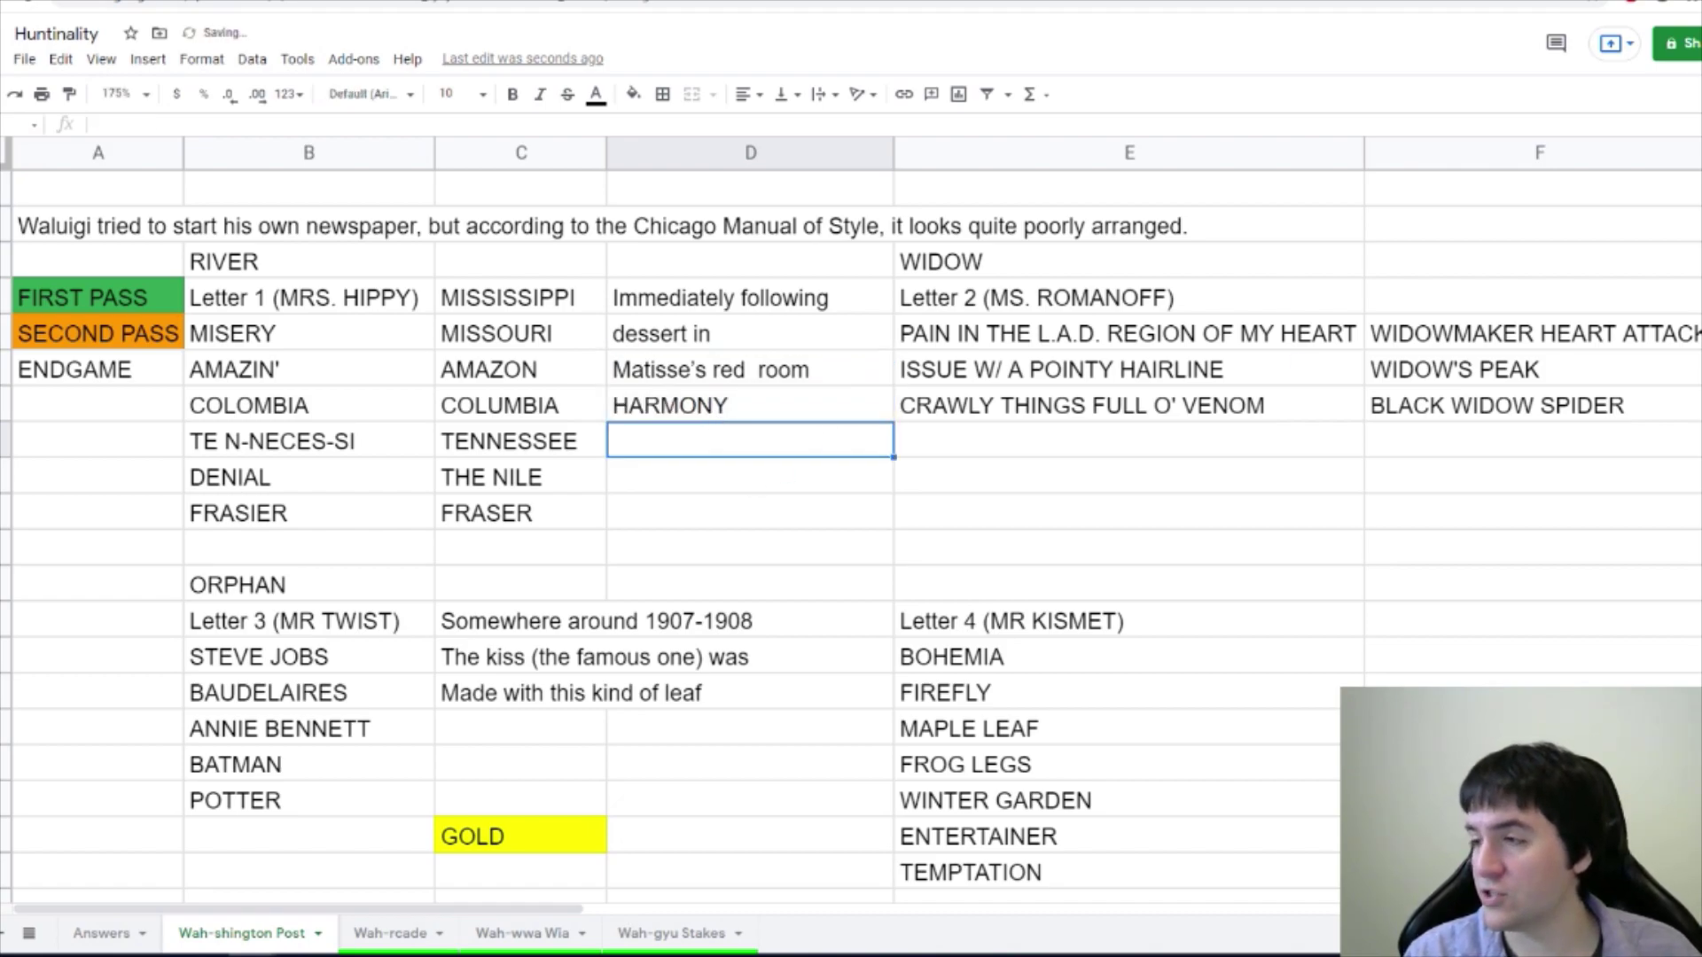
Check the word order around "dessert" in the painting's title on the other Matisse web page and return to the spreadsheet.
key("ctrl+Tab")
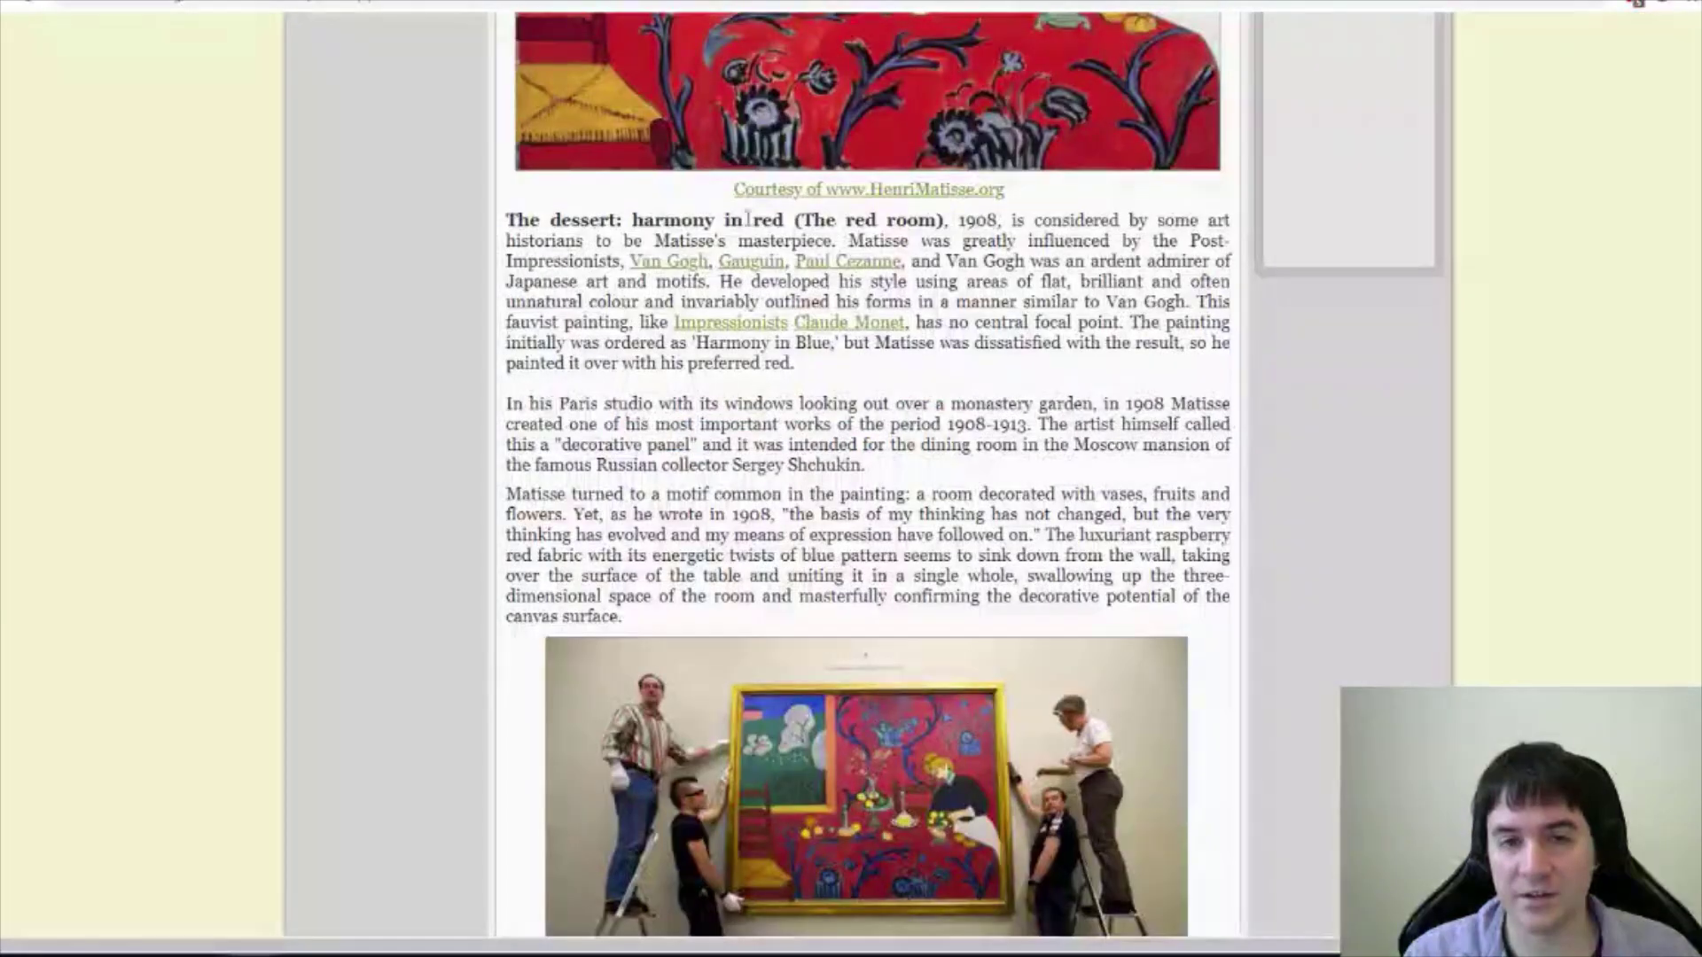
scroll(481, 558, "up", 1)
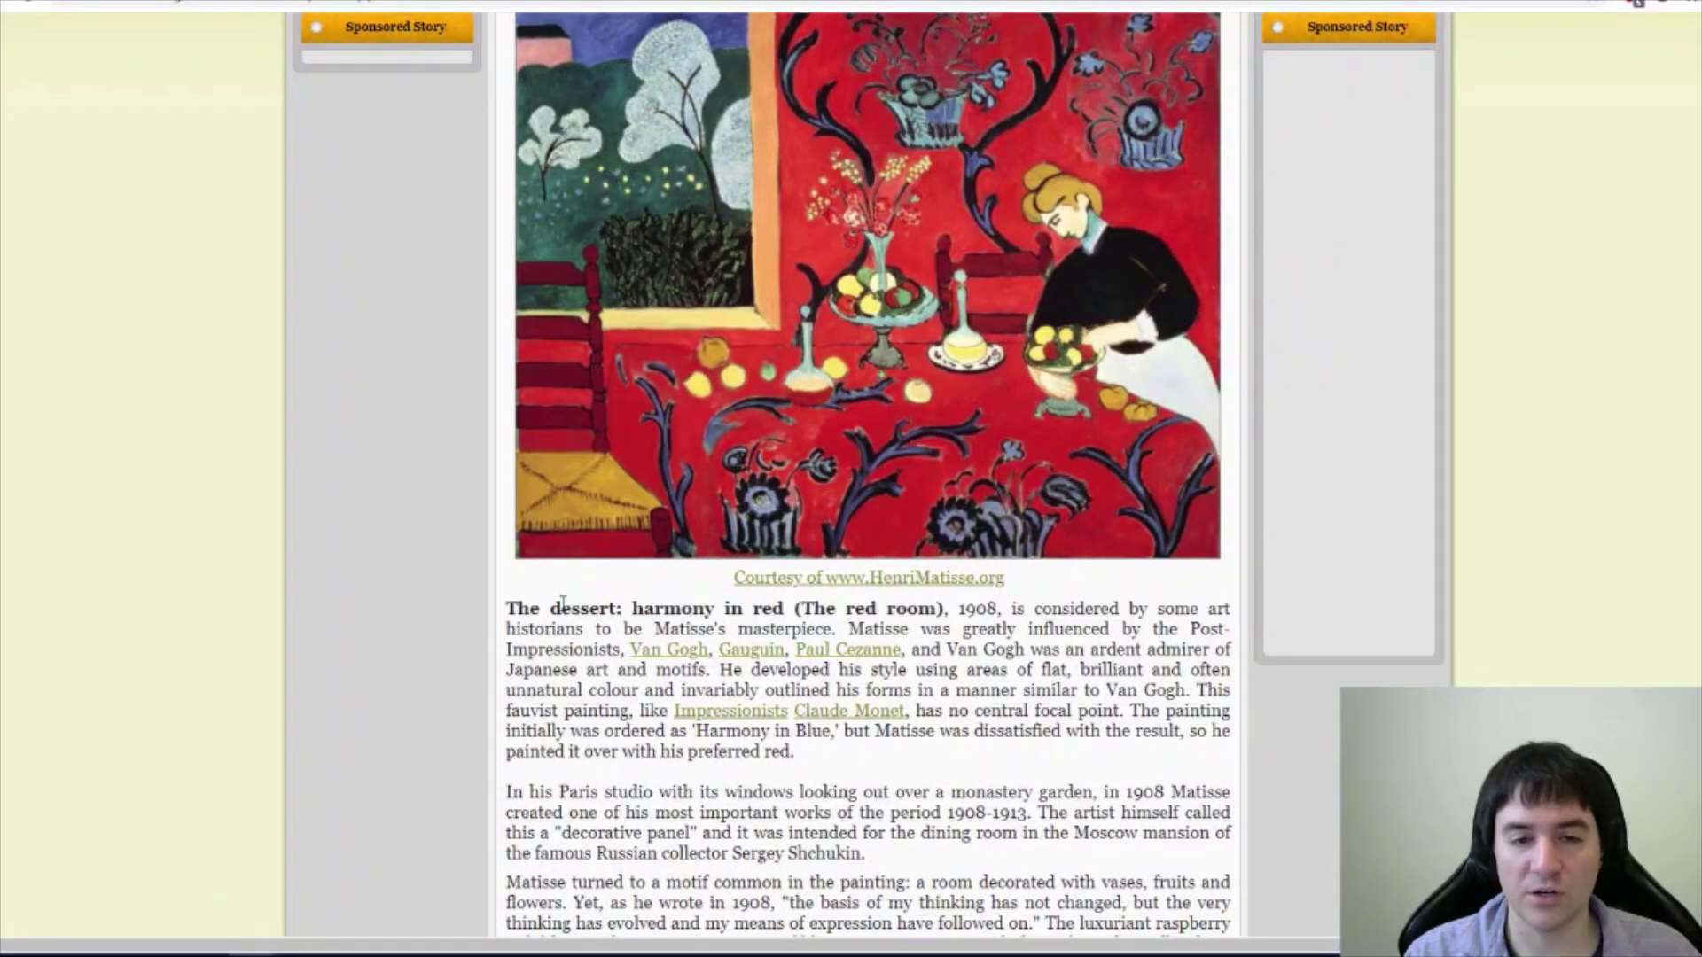
double_click(567, 609)
double_click(643, 610)
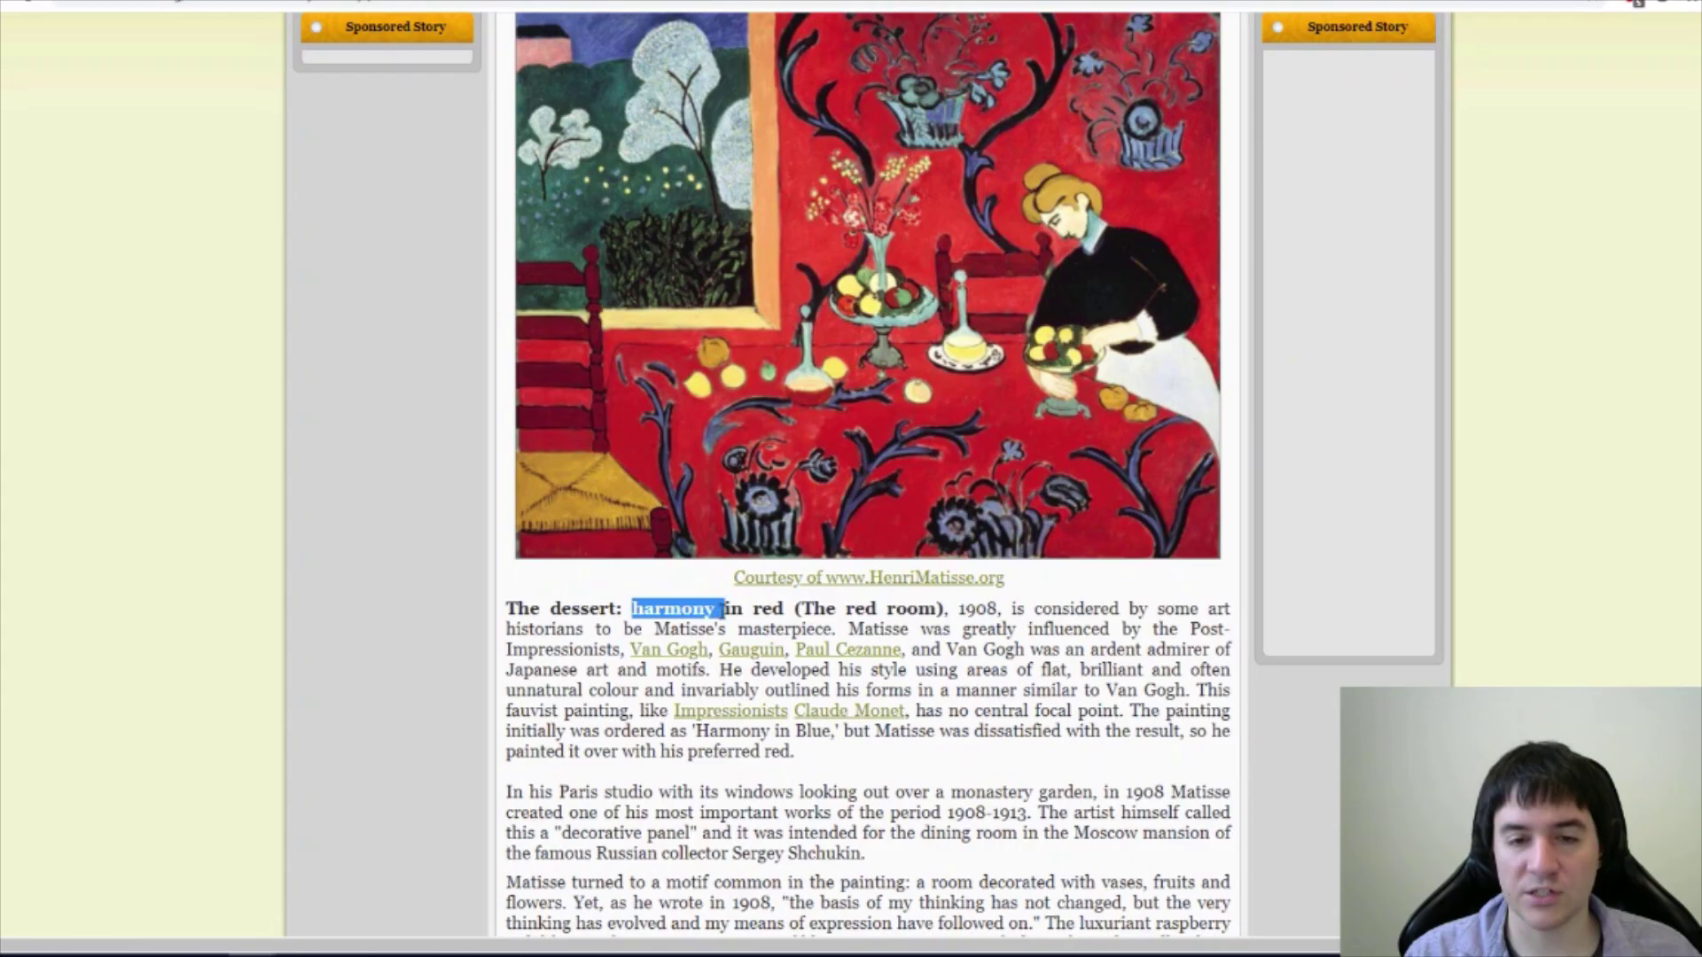
key("ctrl+shift+Tab")
left_click(710, 521)
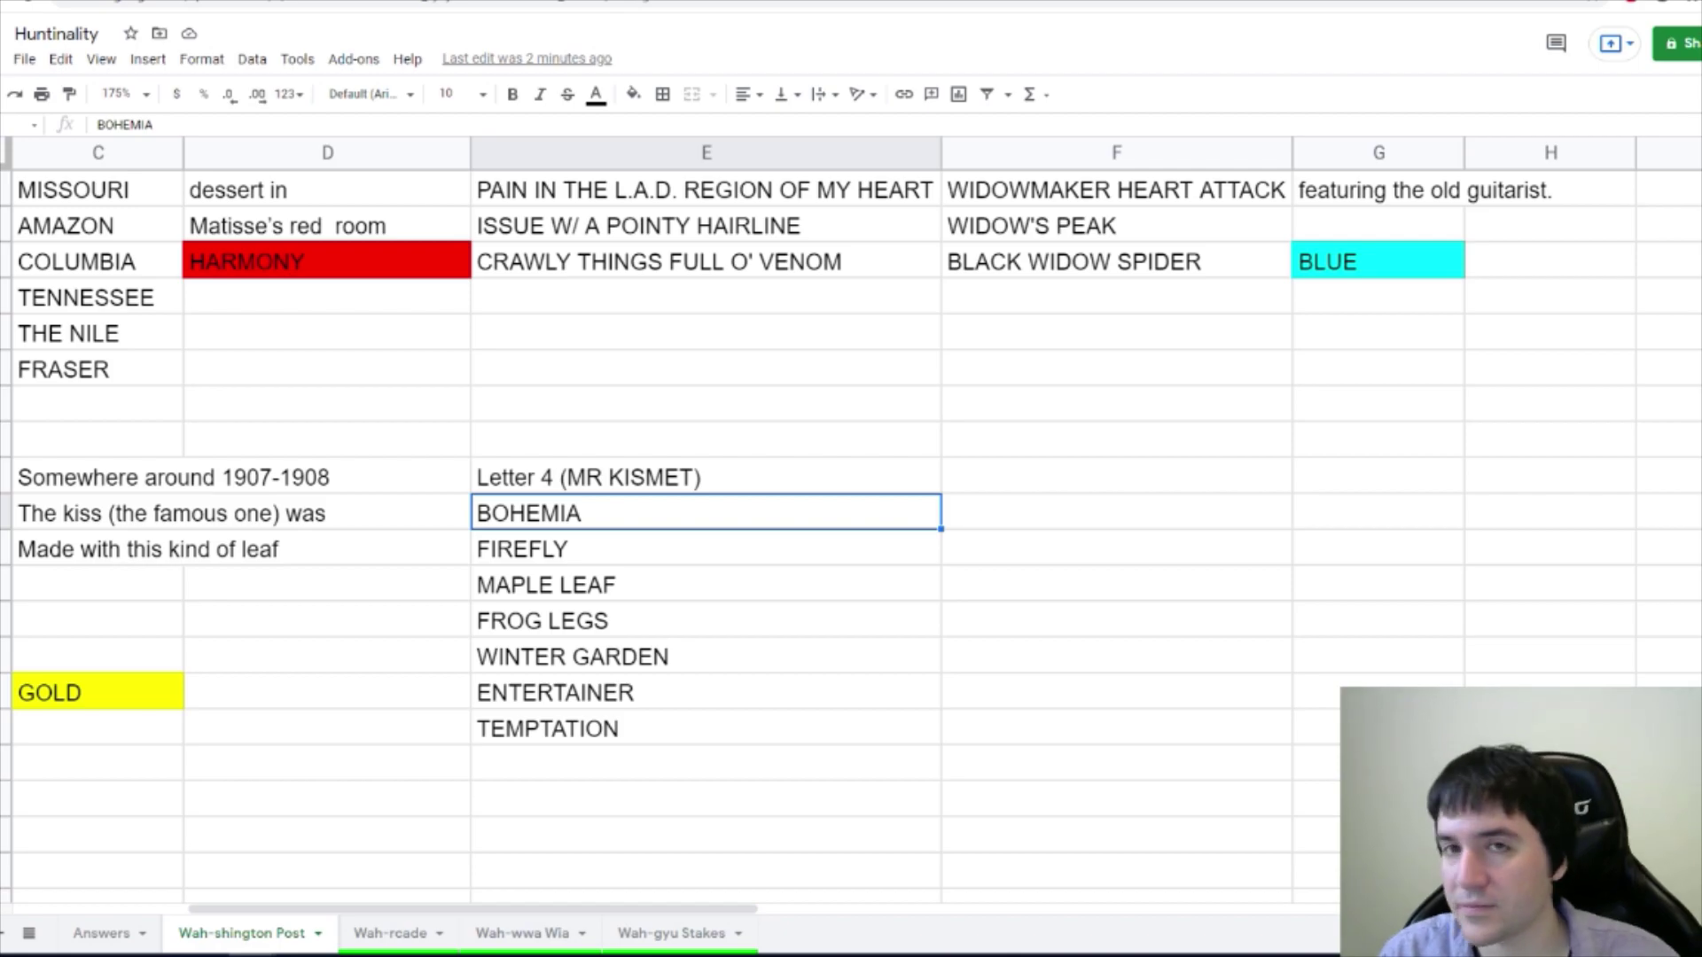
Reread the puzzle for the hidden phrase, enter "Jack, the Dripper for Pollock e.g." beside the Letter 4 list and NICKNAME below it.
key("ctrl+Tab")
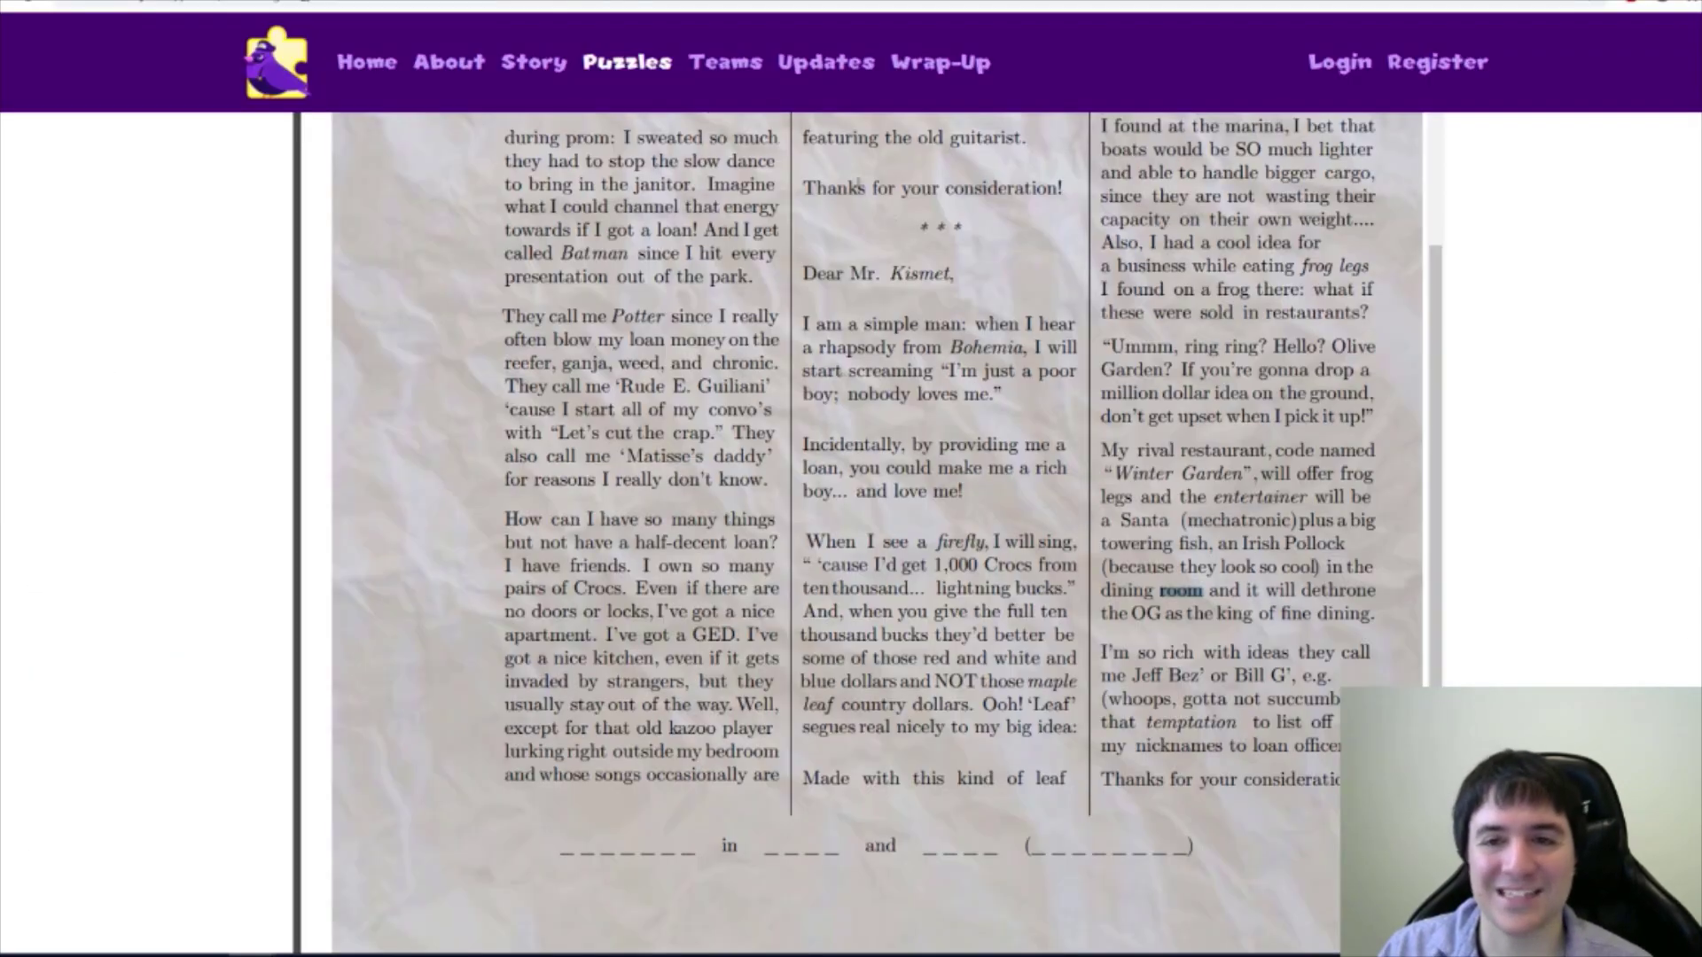
scroll(869, 532, "up", 3)
scroll(768, 502, "up", 5)
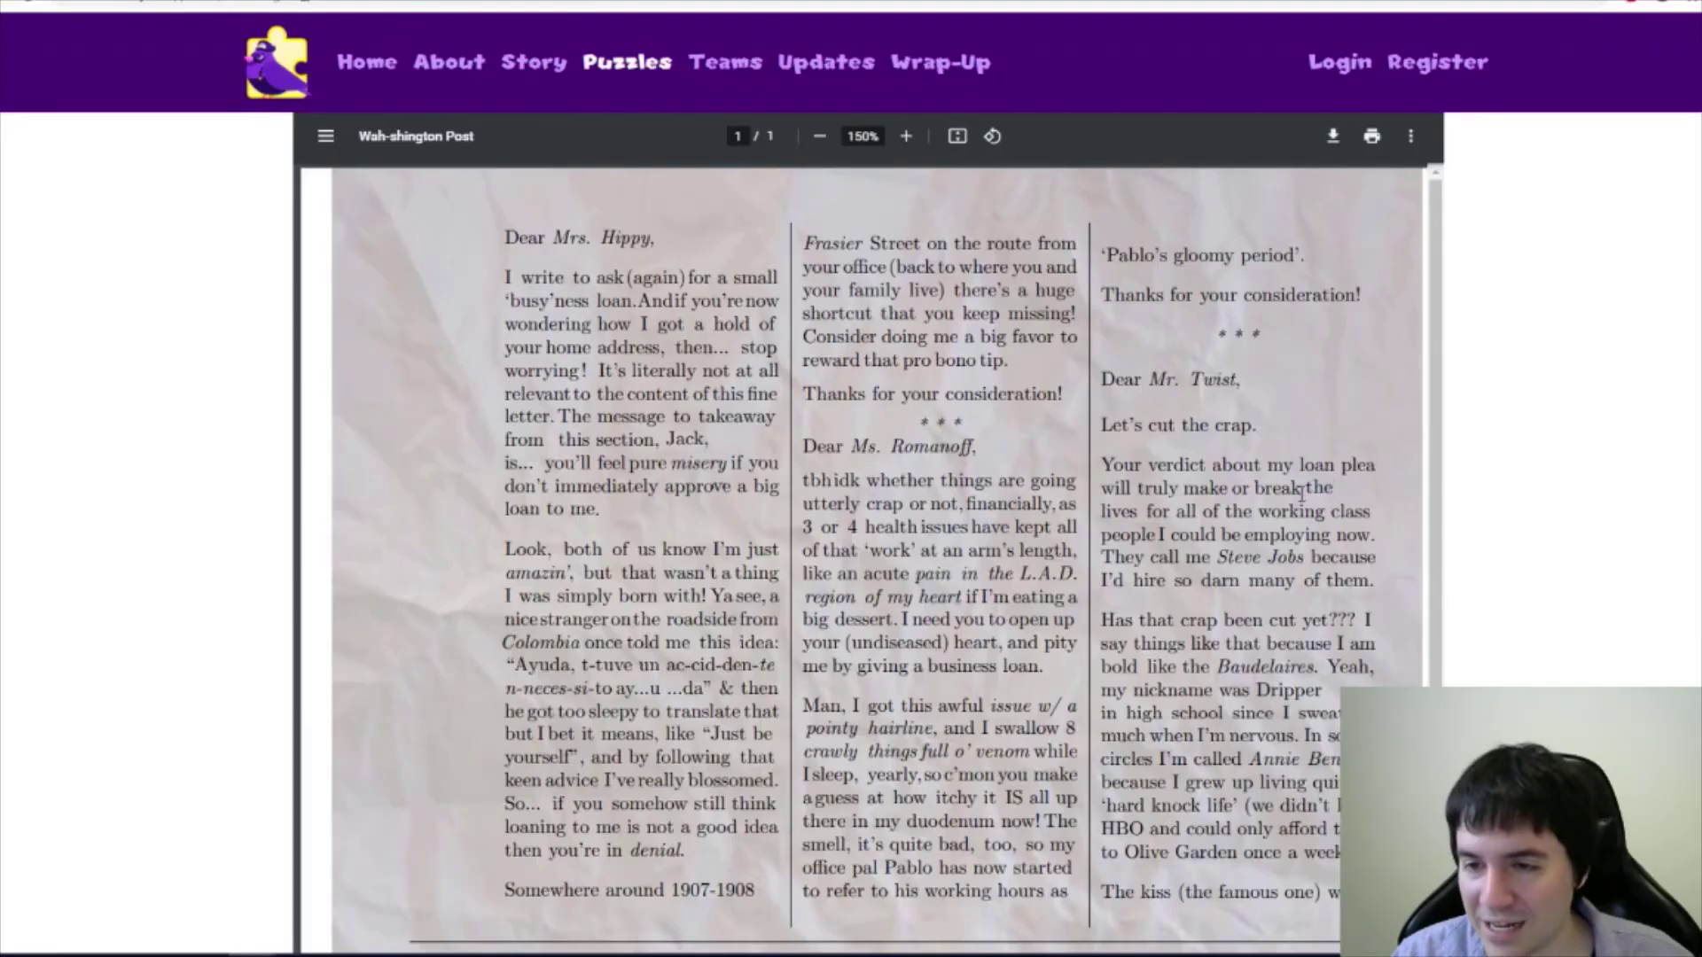
scroll(1316, 531, "down", 1)
left_click_drag(1258, 594, 1329, 596)
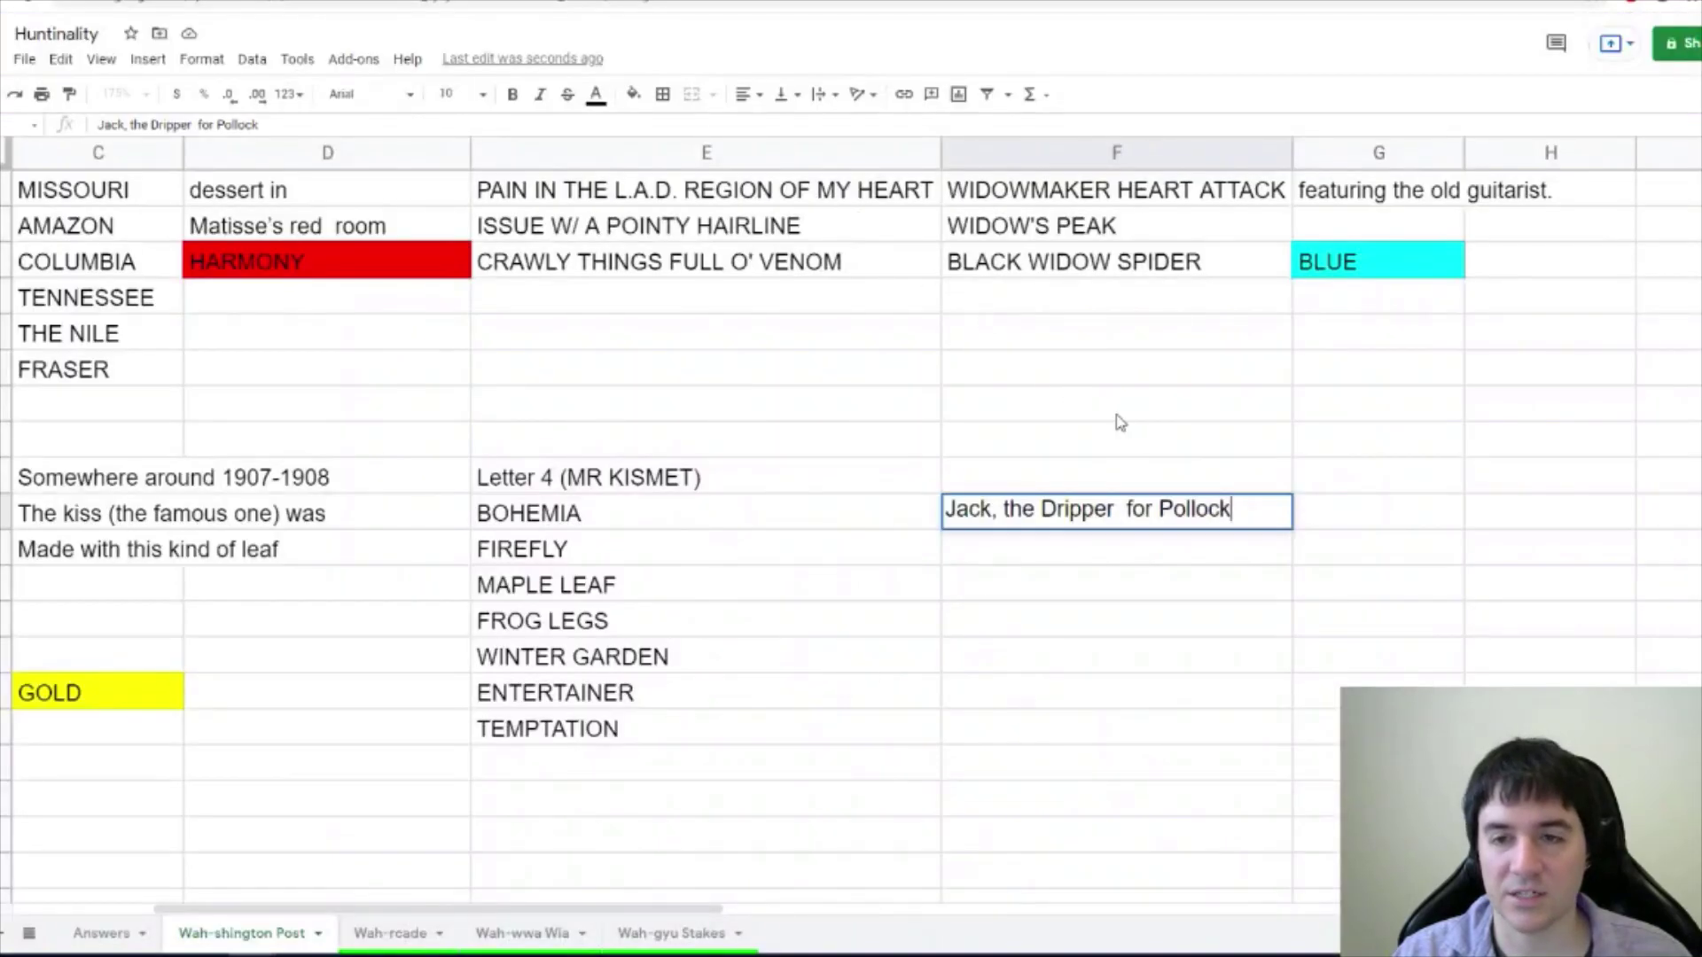
type("e.g.")
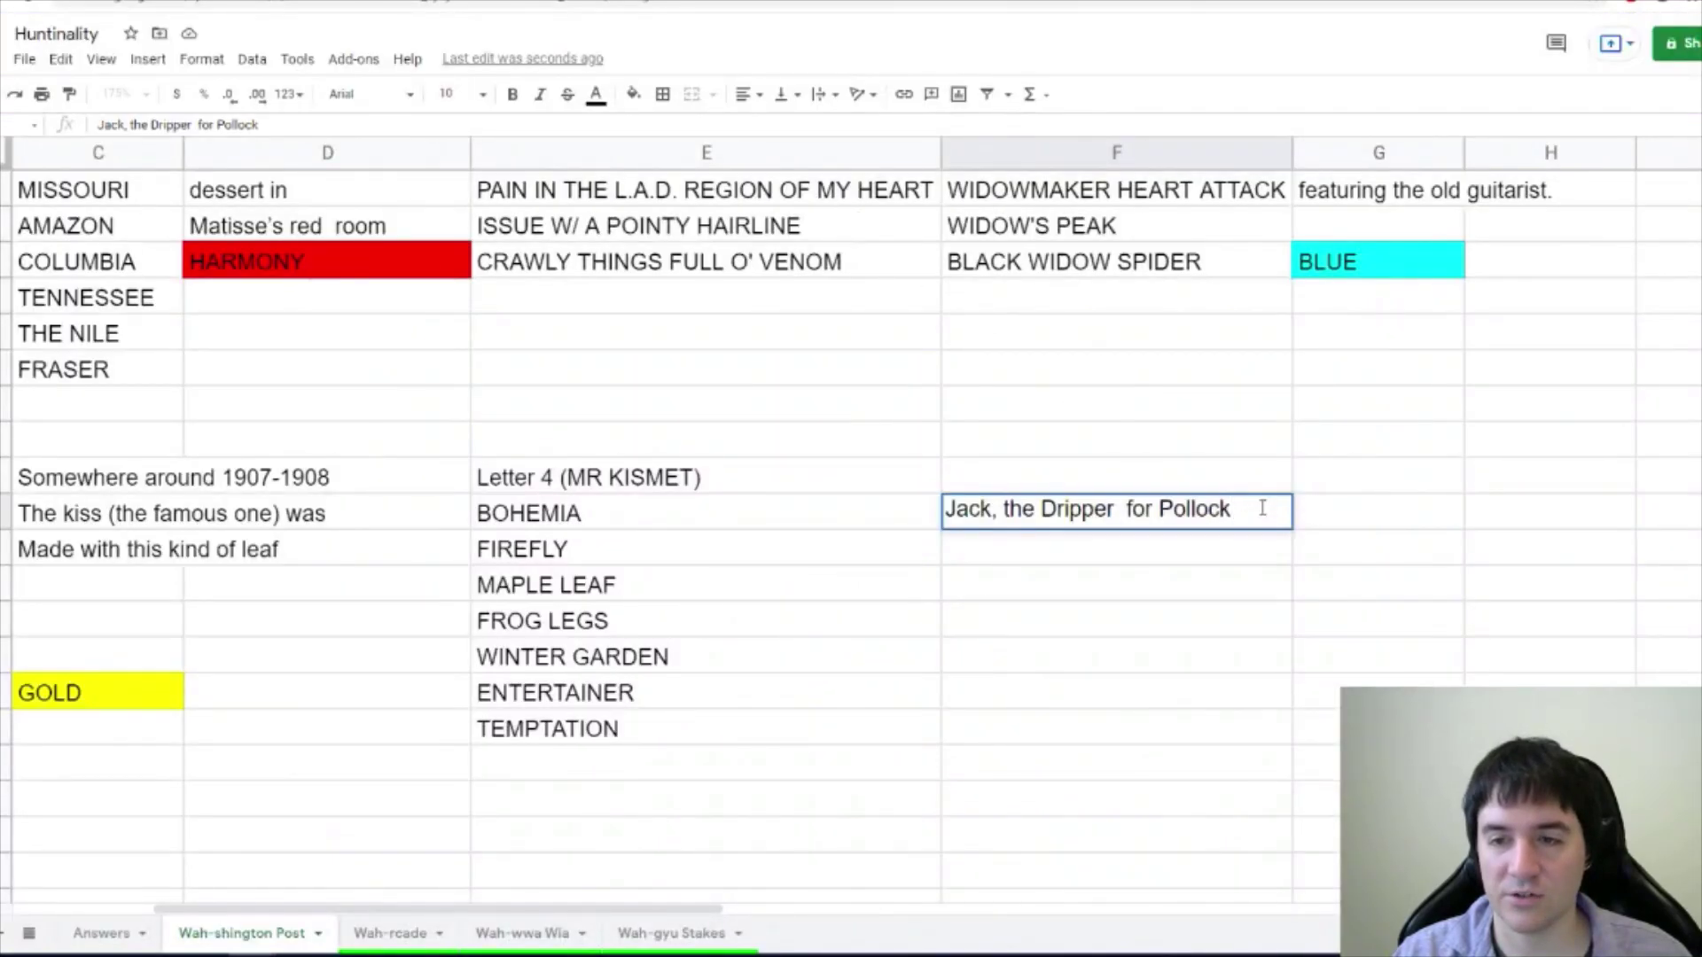
left_click(1115, 550)
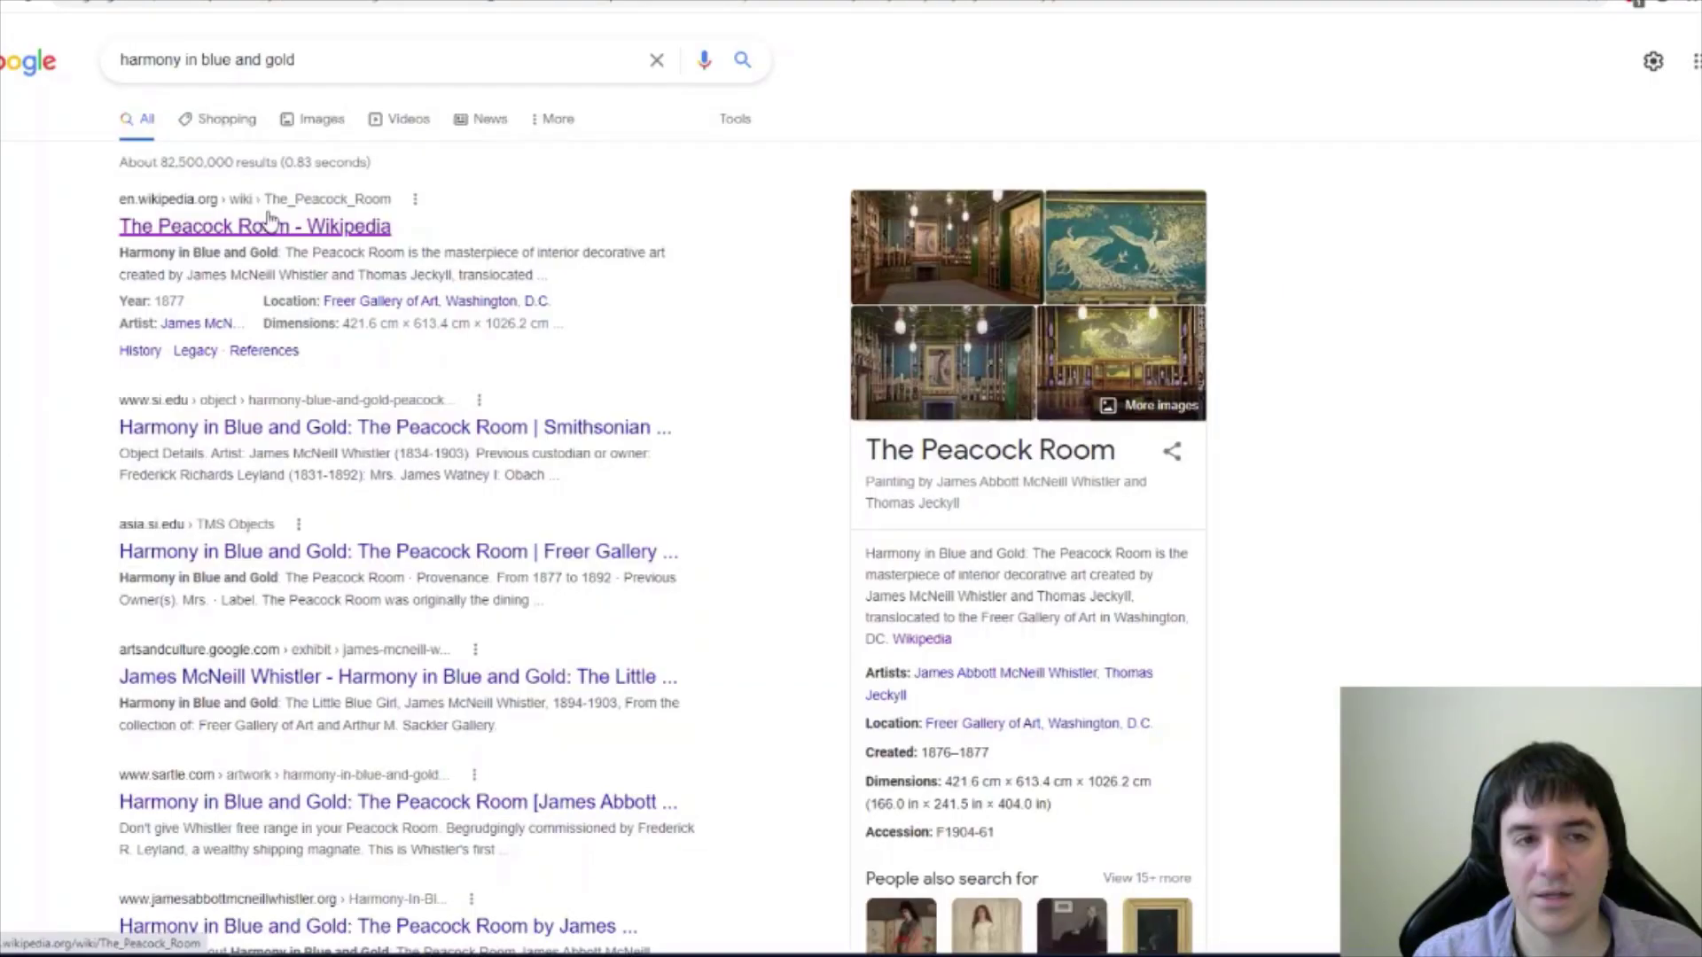
Open the Wikipedia result for "harmony in blue and gold" and enter THE PEACOCK ROOM in column F beside WINTER GARDEN.
left_click(270, 223)
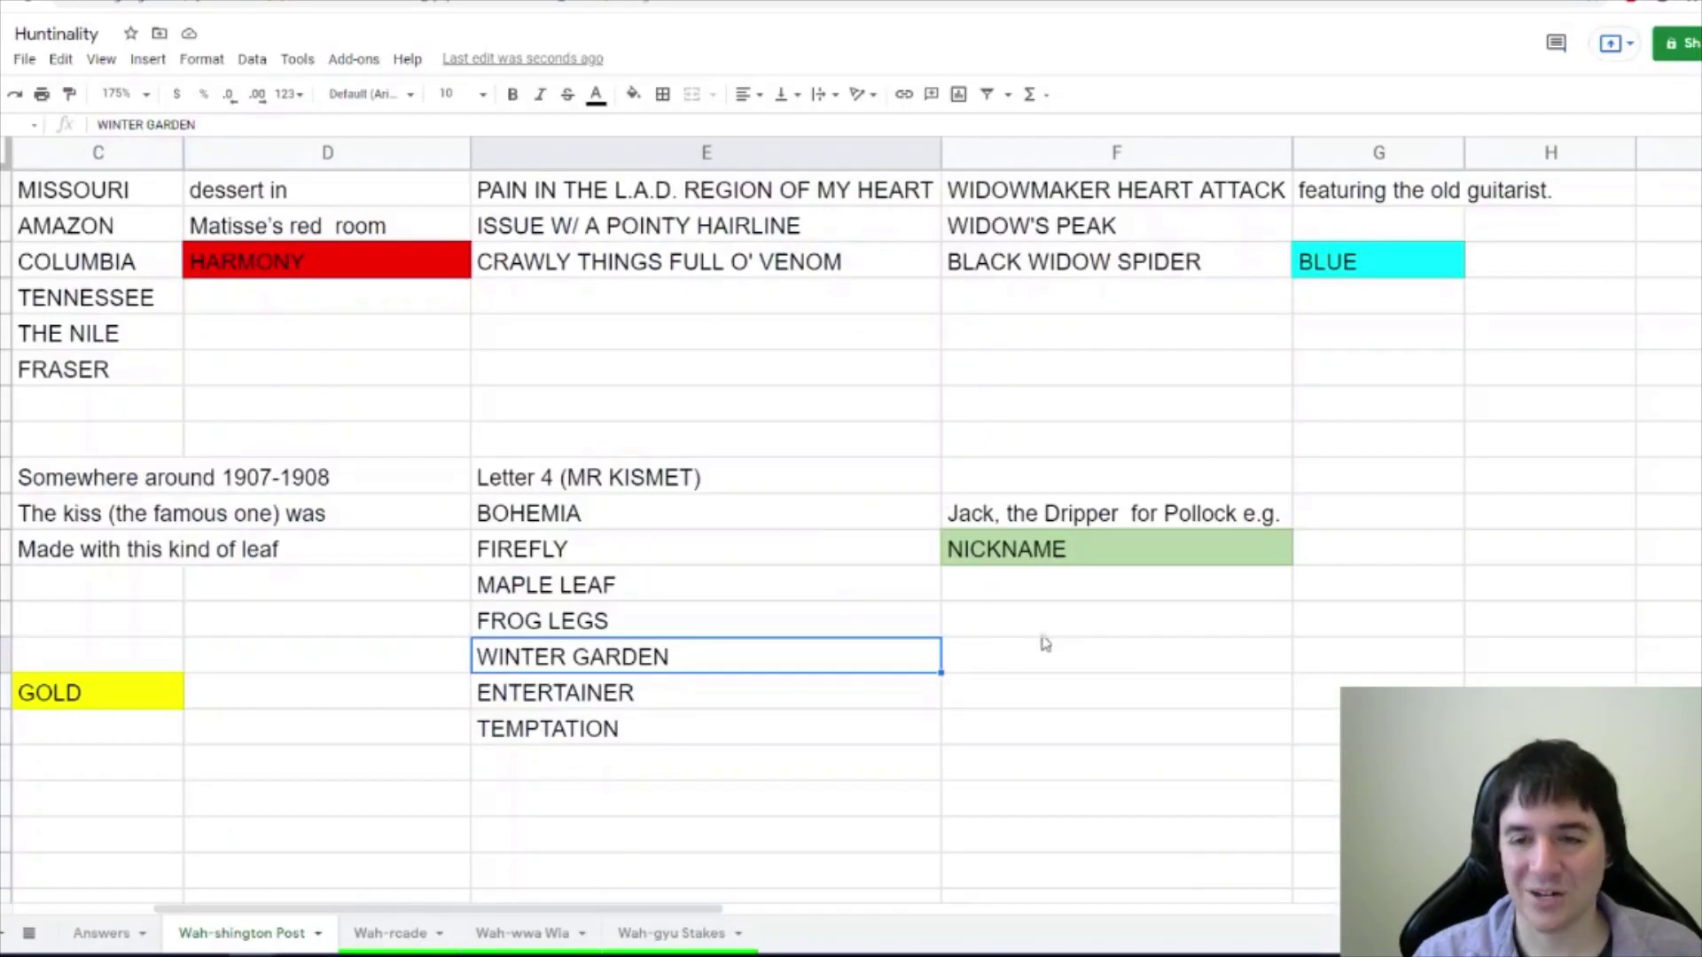
left_click(1002, 621)
left_click(997, 665)
type("E PEACOCK RO")
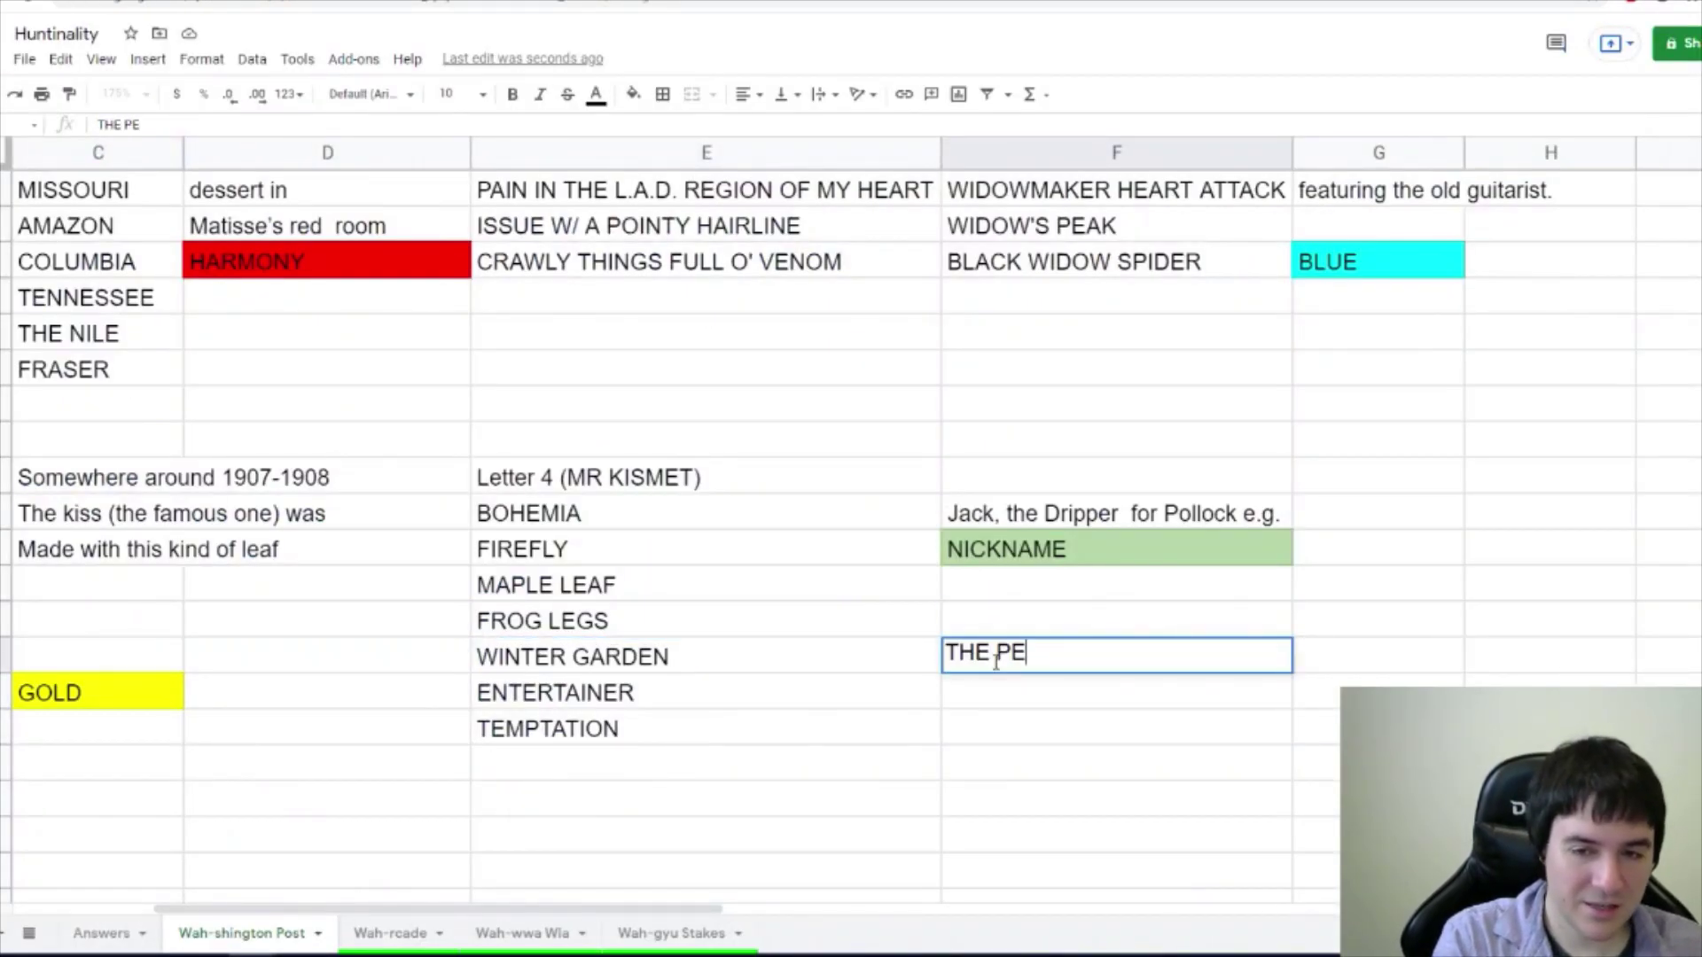
type("OM")
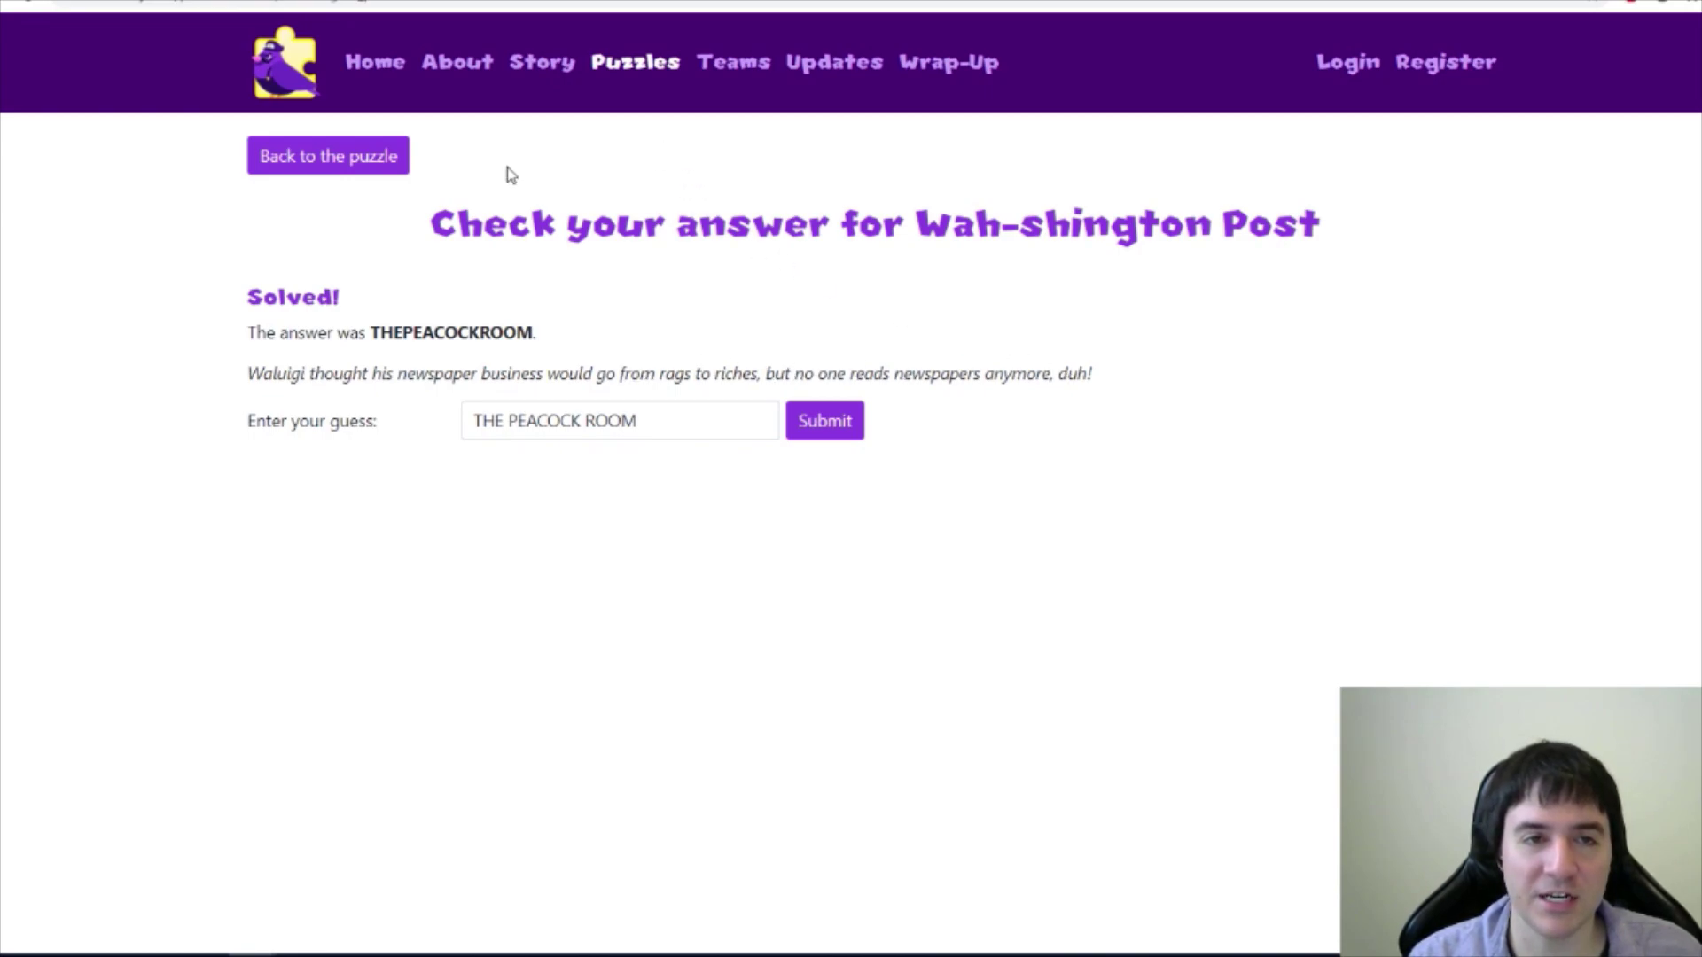
Leave the Wah-shington Post answer check and review the Wah-spkeeping and Wah-taburger rows on the Answers sheet.
left_click(337, 155)
key("ctrl+Tab")
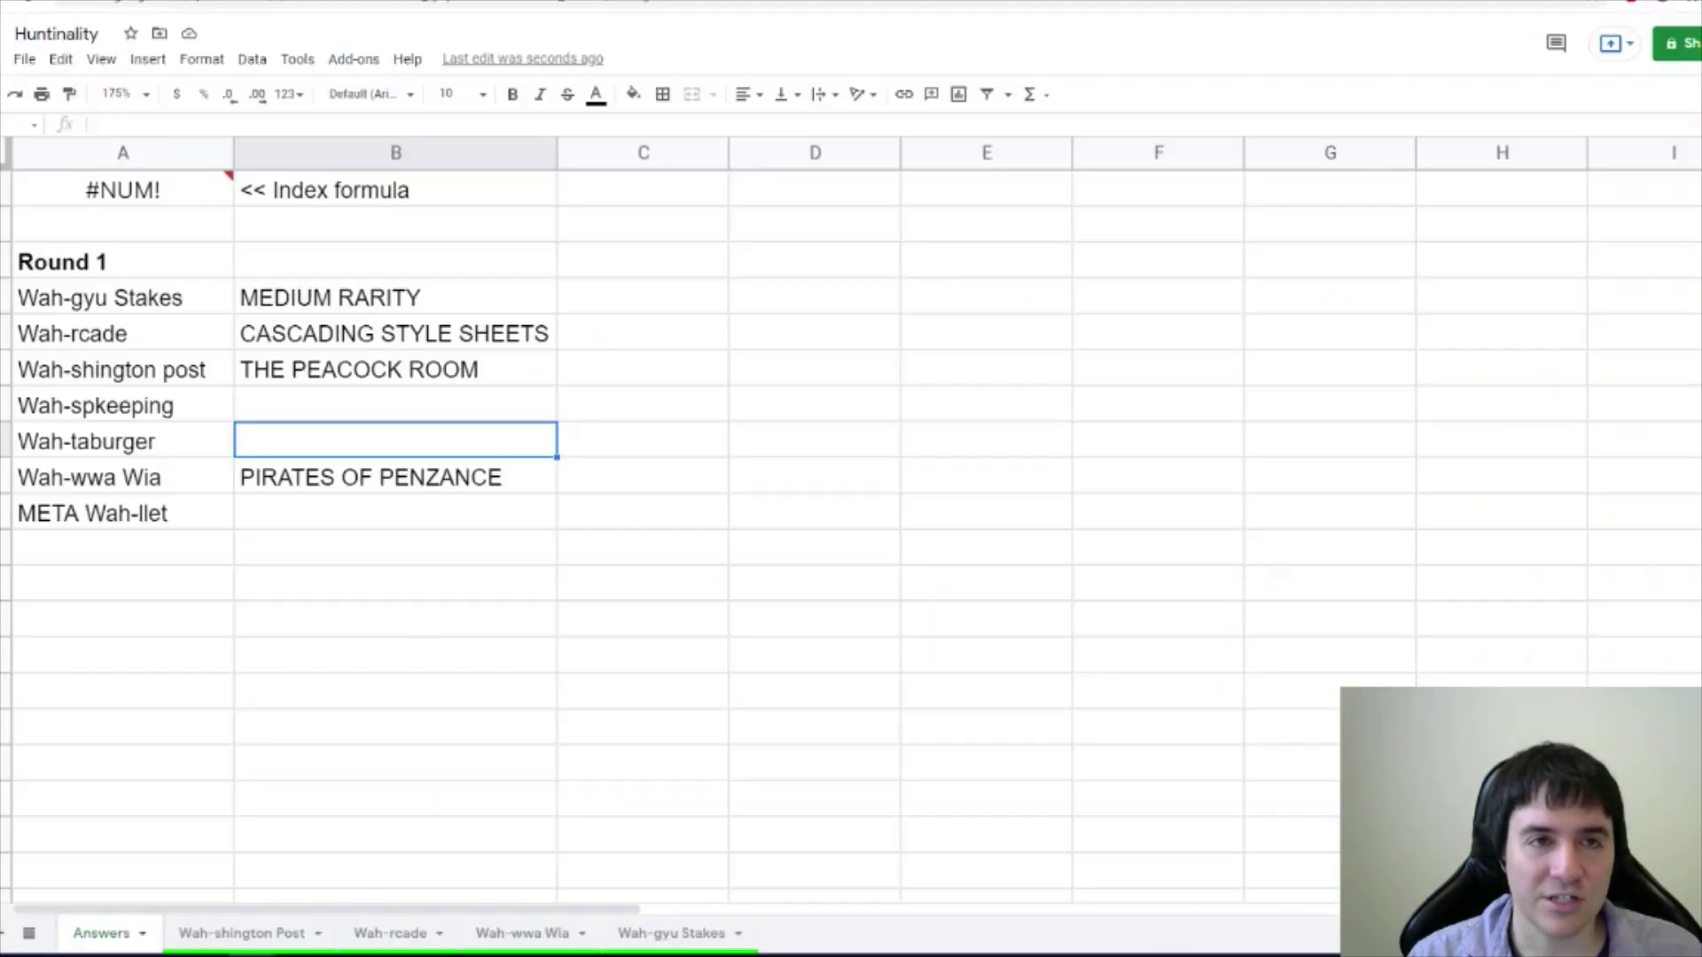
left_click(305, 415)
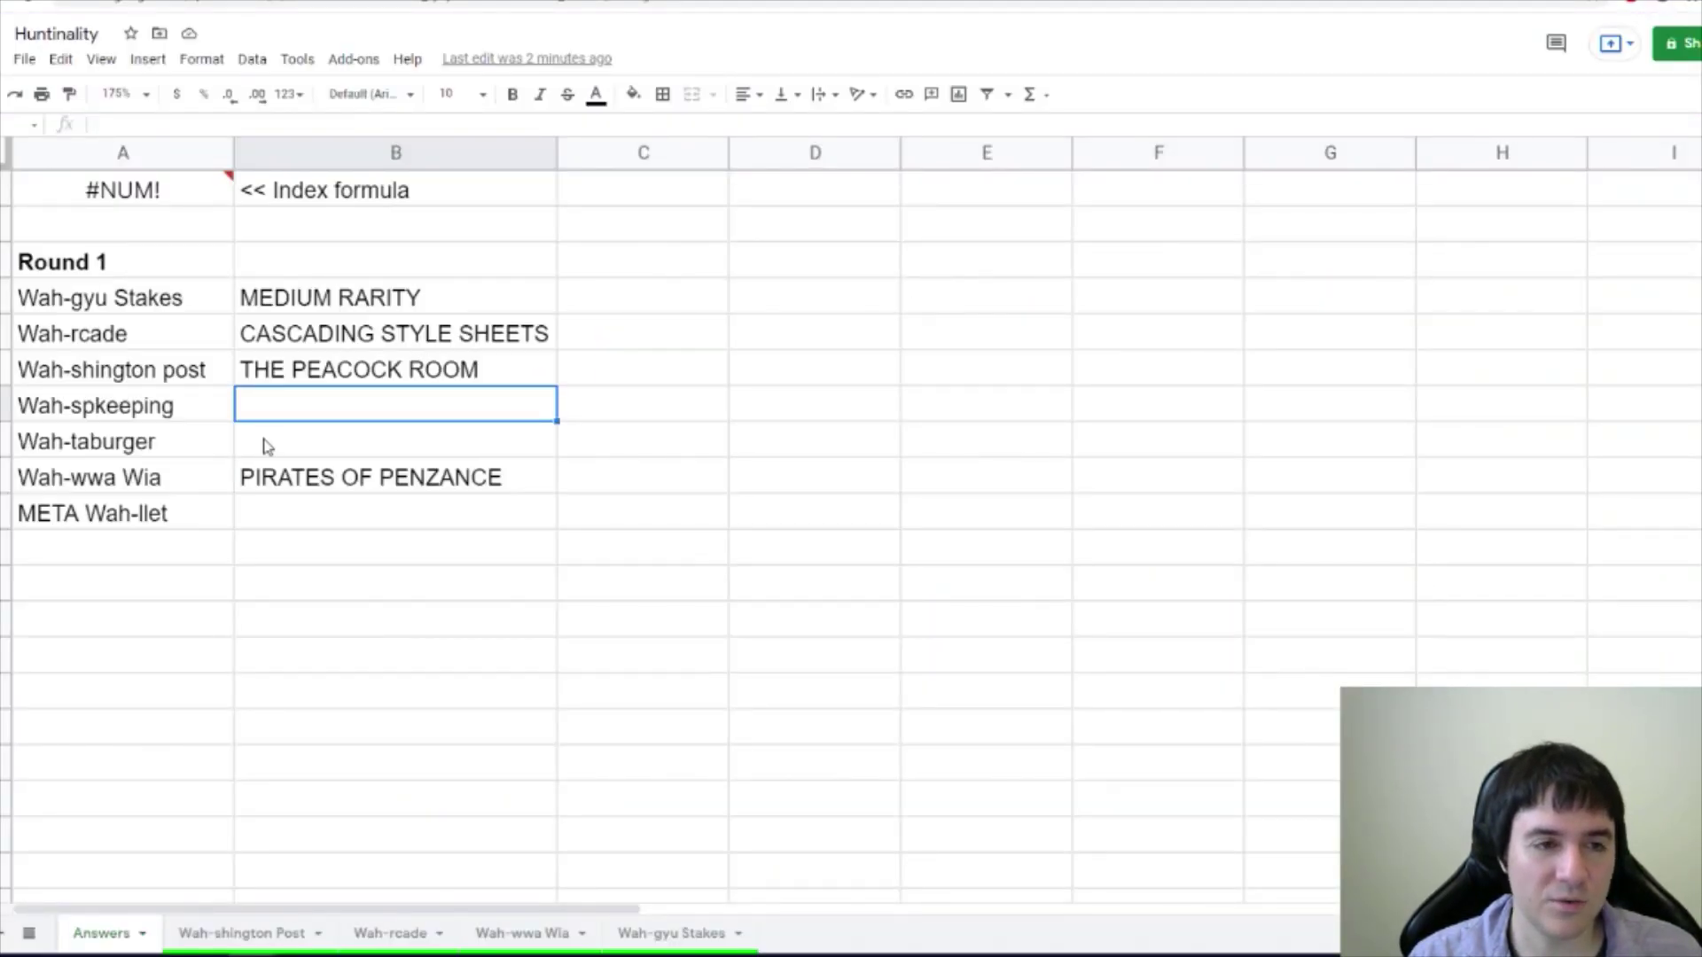
left_click(173, 419)
left_click(269, 414)
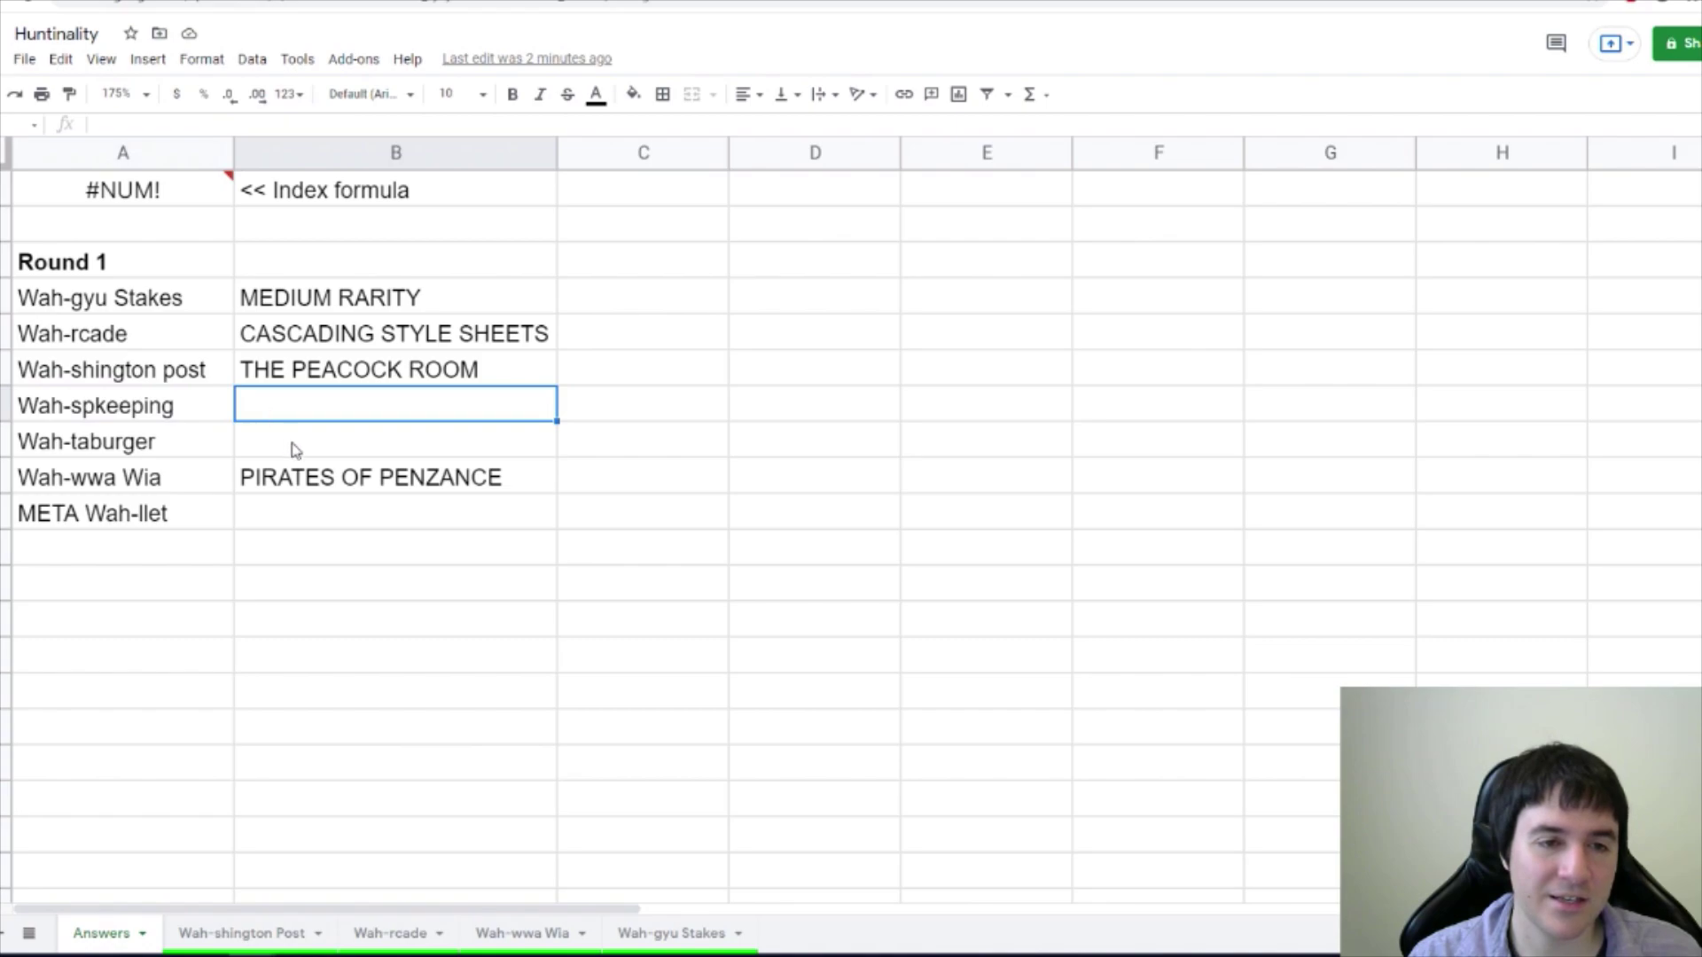
left_click(292, 436)
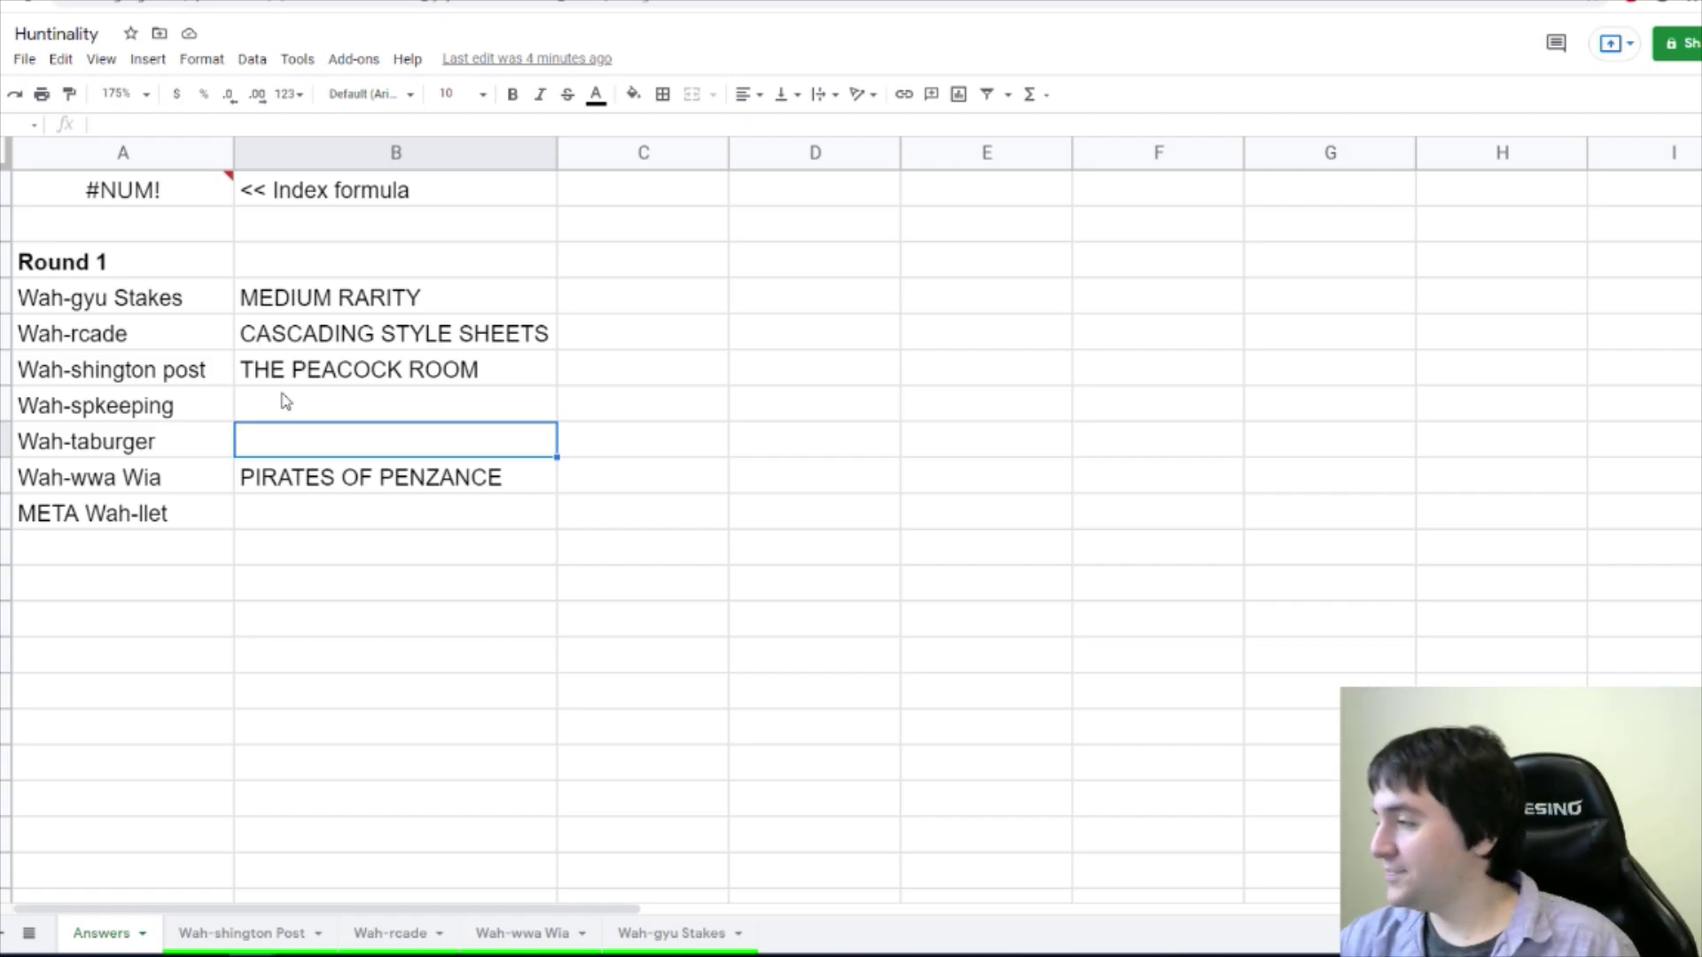
Examine the Wah-spkeeping puzzle's hexadecimal symbol key and both hexagonal grids with their edge sums.
key("ctrl+Tab")
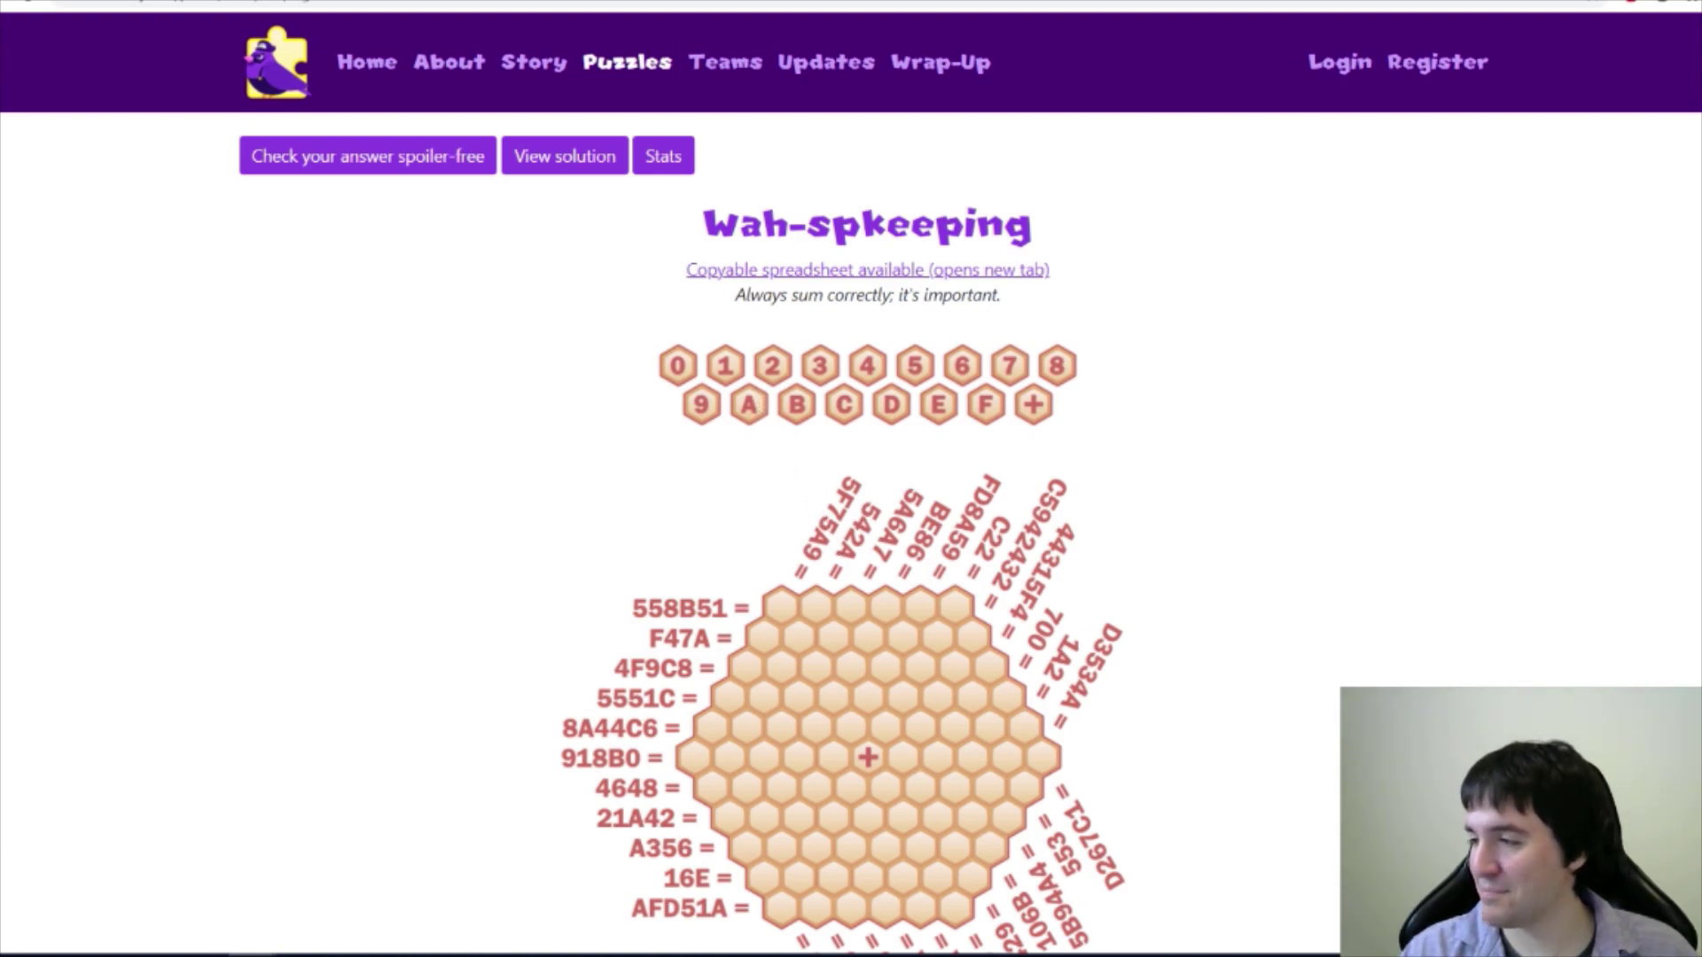
scroll(859, 478, "down", 9)
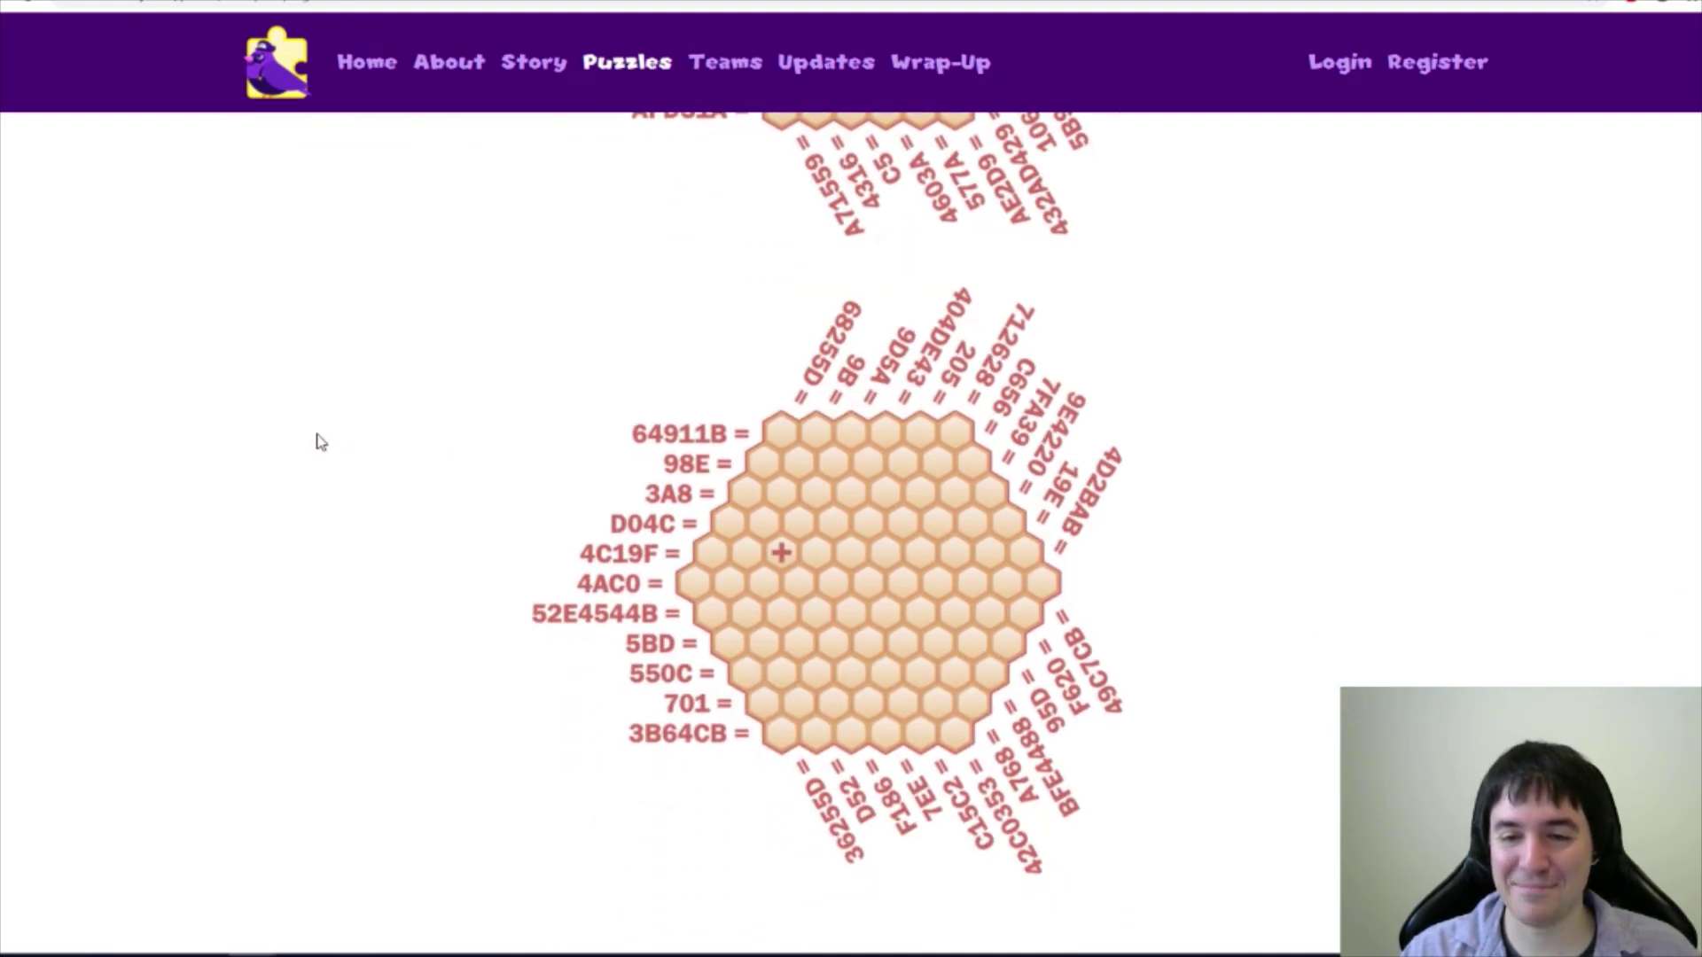
scroll(332, 426, "up", 7)
scroll(341, 267, "down", 2)
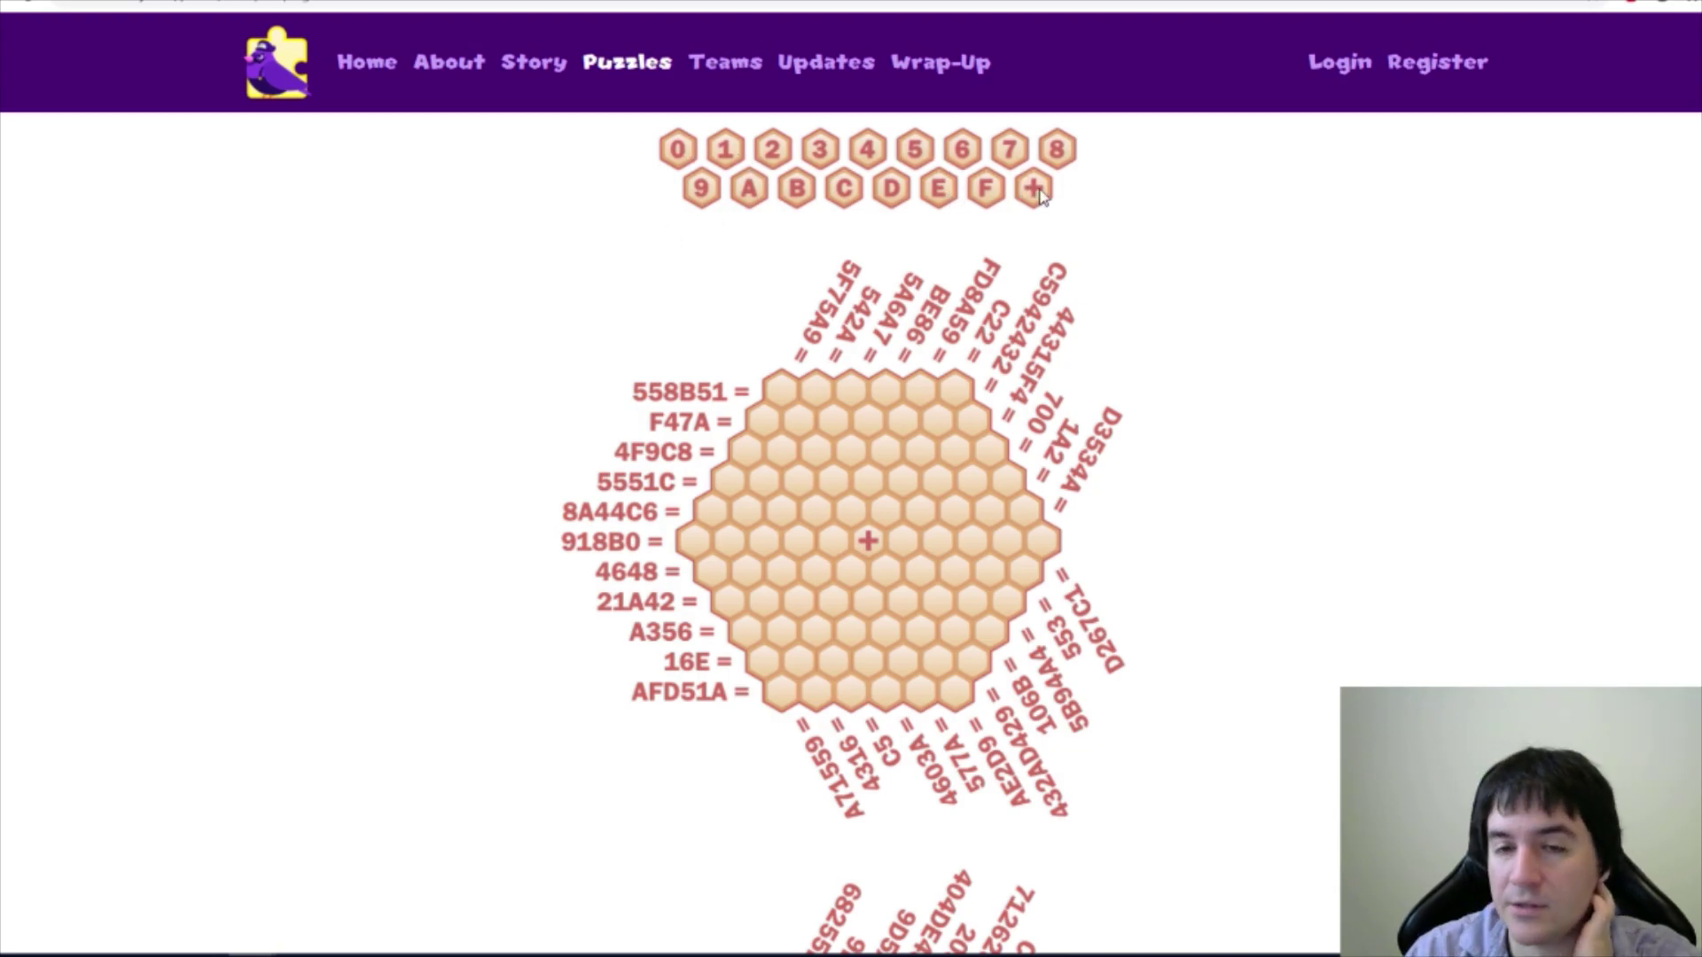
scroll(607, 478, "down", 4)
scroll(606, 479, "up", 3)
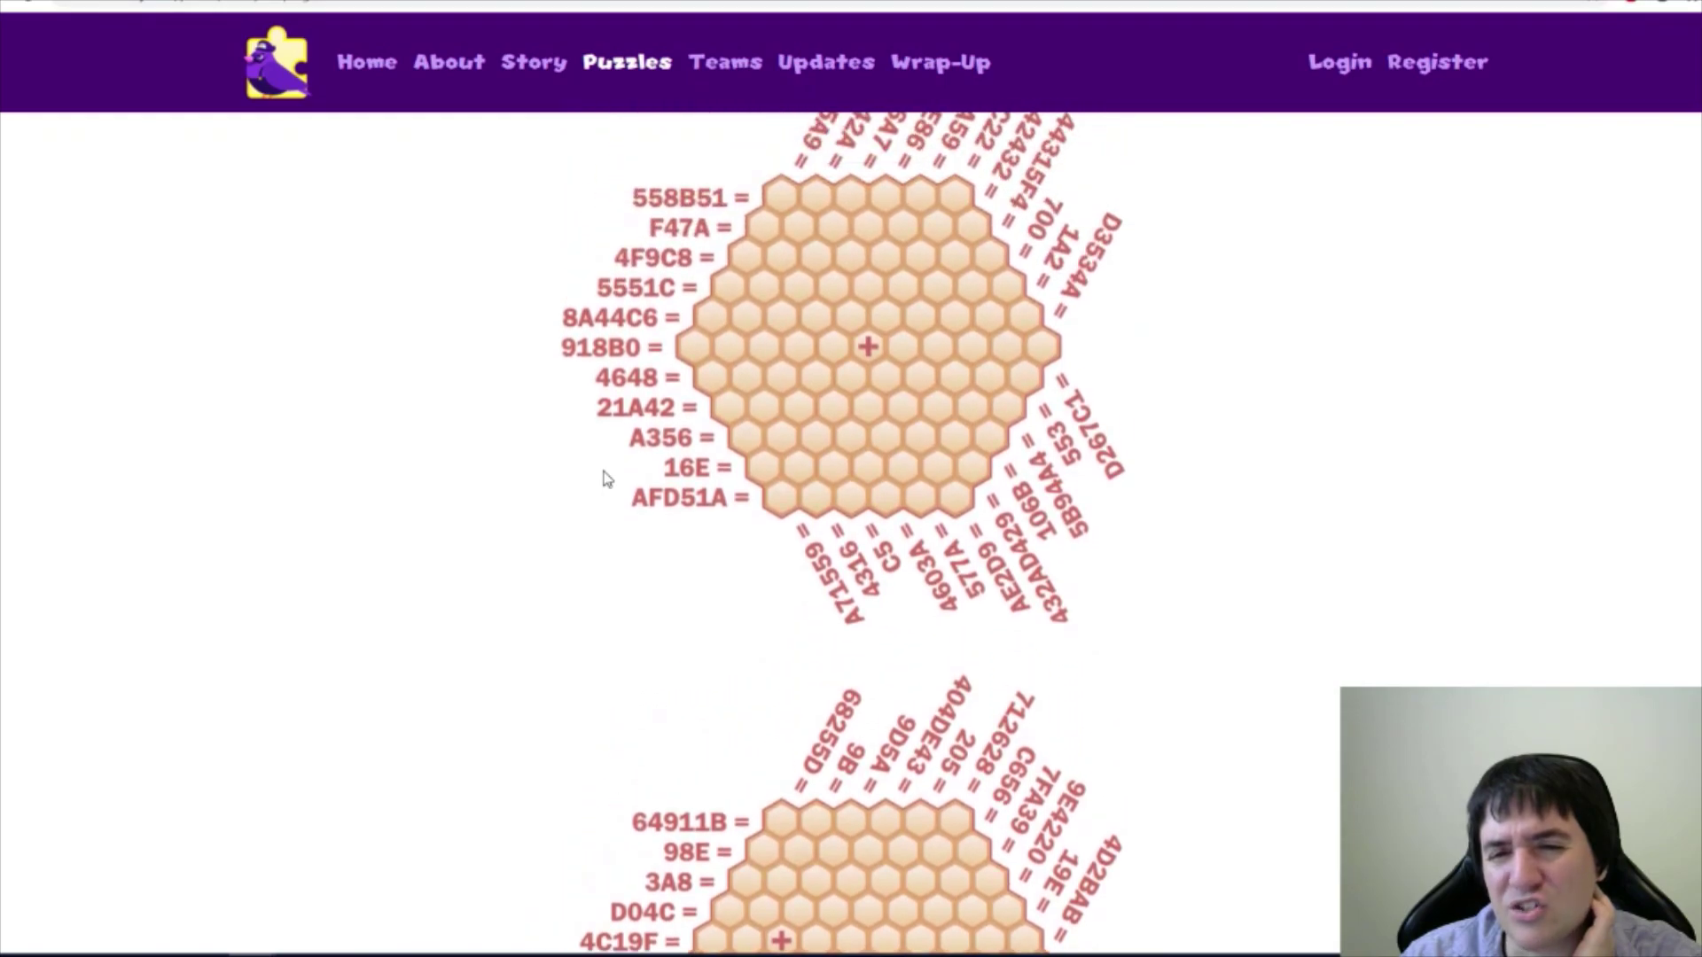
Fill the clue cells along the left edge of the Wah-spkeeping sheet's first grid, 558B51 to AFD51A, with yellow.
key("alt+Tab")
left_click(307, 253)
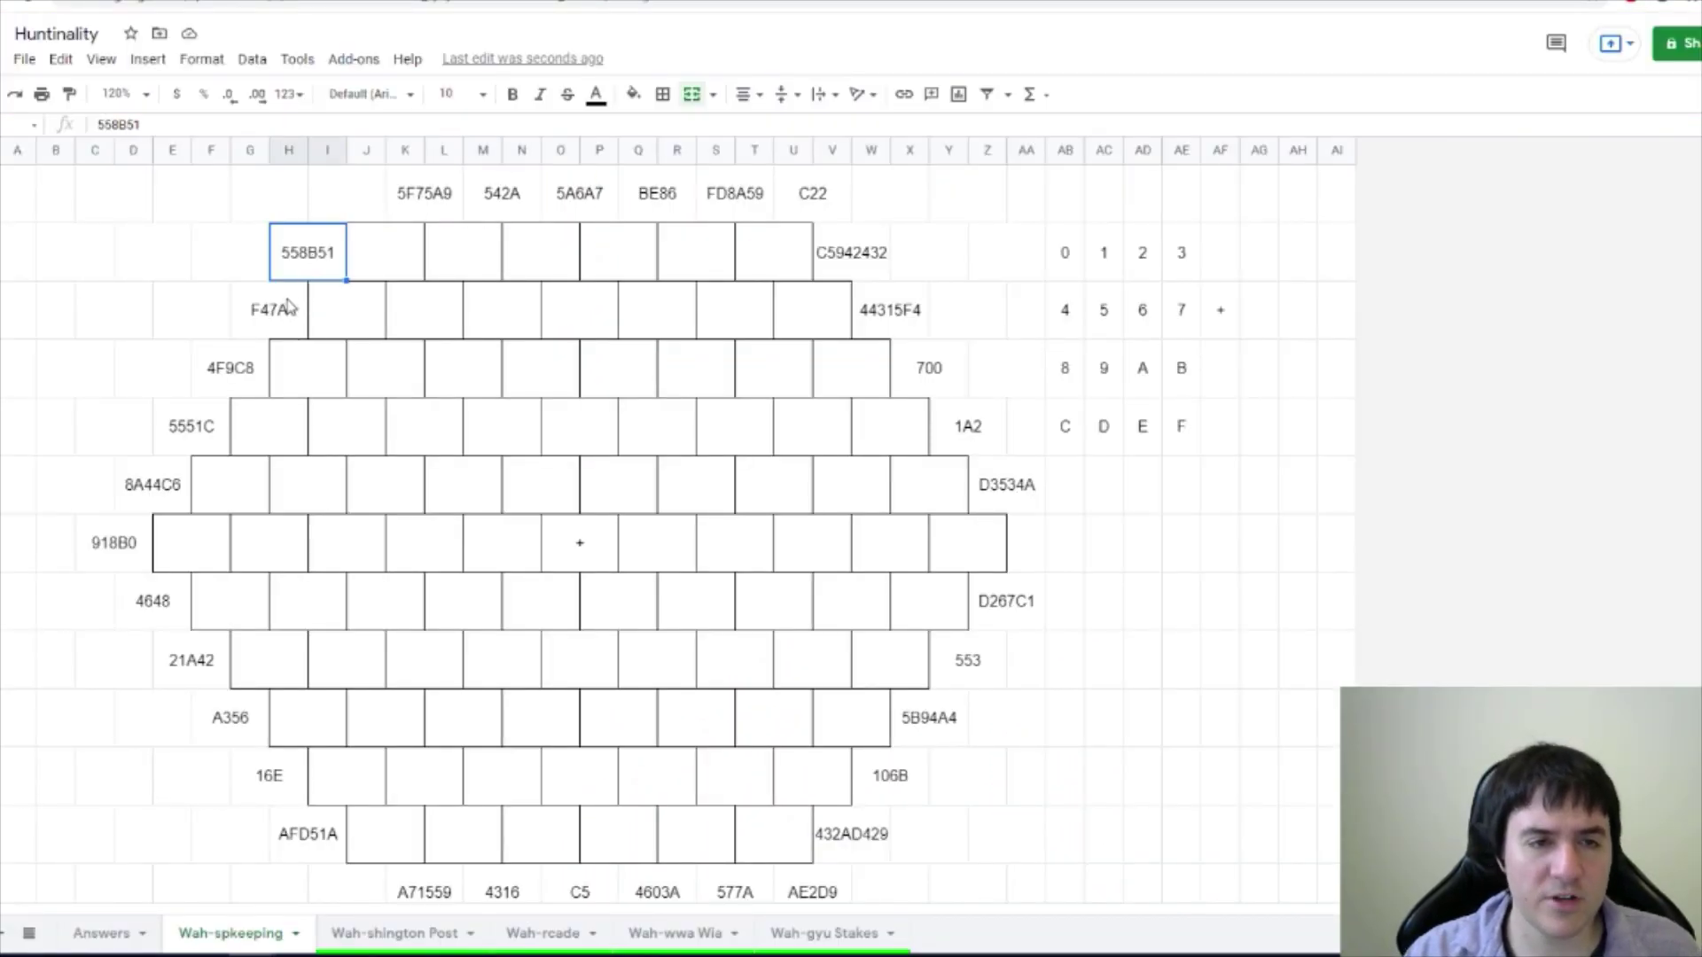
left_click(269, 310, "ctrl")
left_click(231, 368, "ctrl")
left_click(192, 426, "ctrl")
left_click(153, 485, "ctrl")
left_click(114, 542, "ctrl")
left_click(152, 601, "ctrl")
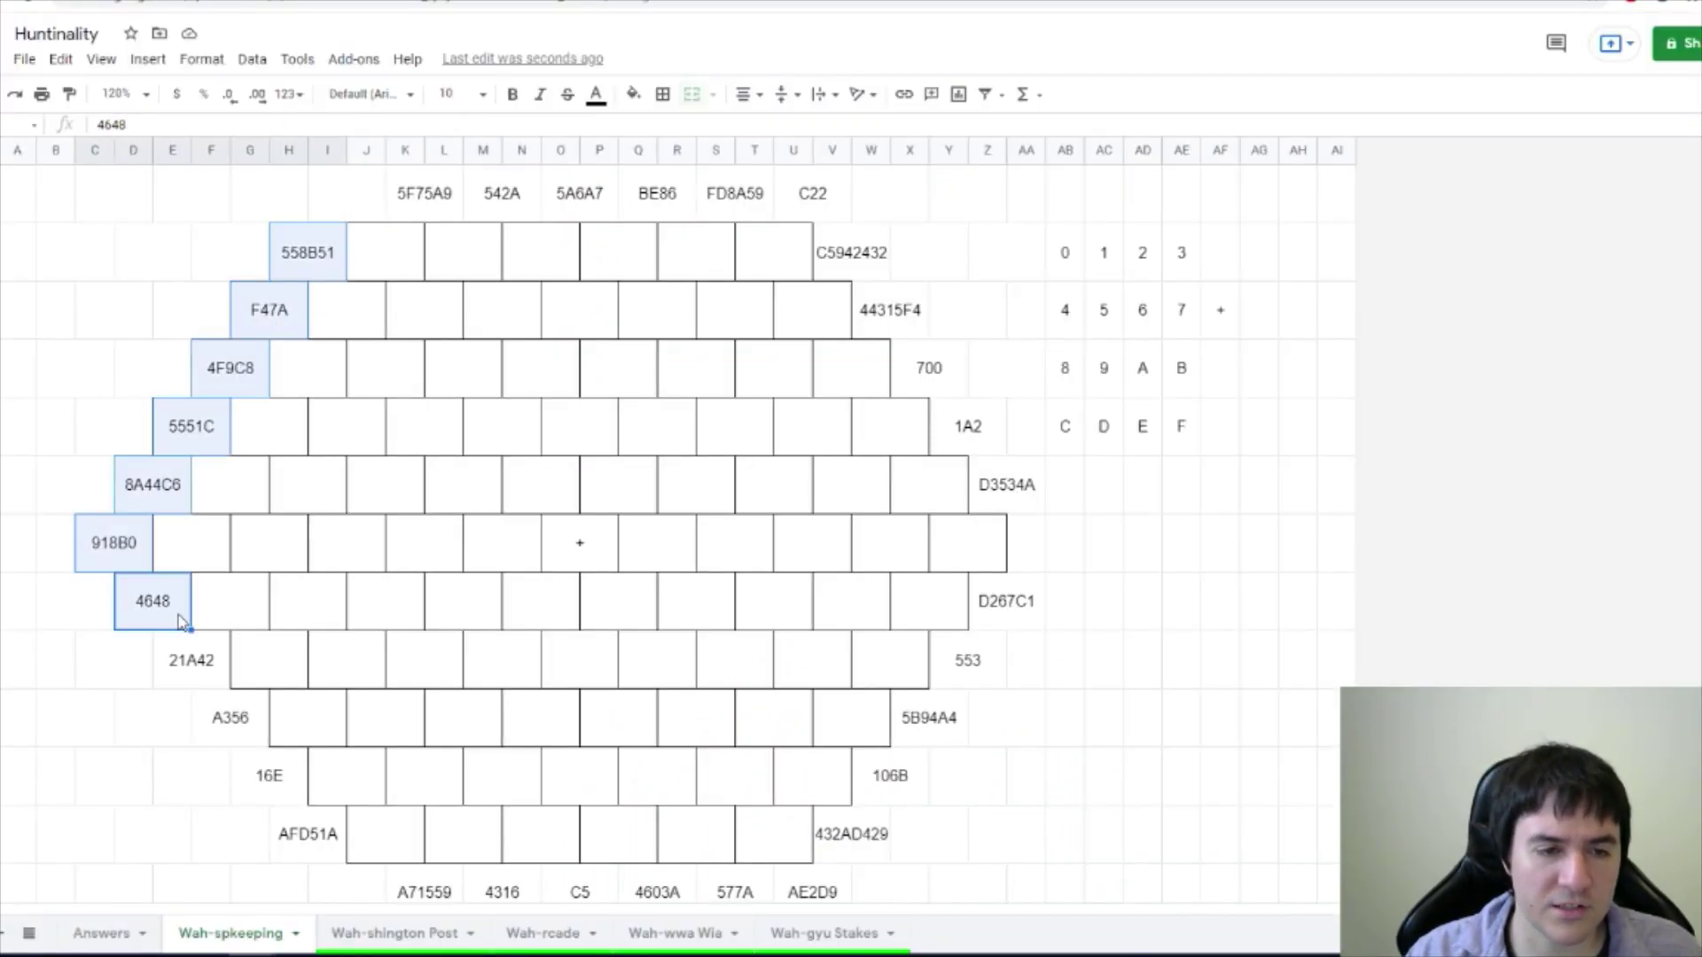
Fill the clue cells along the grid's top and upper-right edges, 5F75A9 to D3534A, with cyan.
left_click_drag(424, 194, 812, 194)
left_click(851, 253, "ctrl")
left_click(913, 321, "ctrl")
left_click(935, 373, "ctrl")
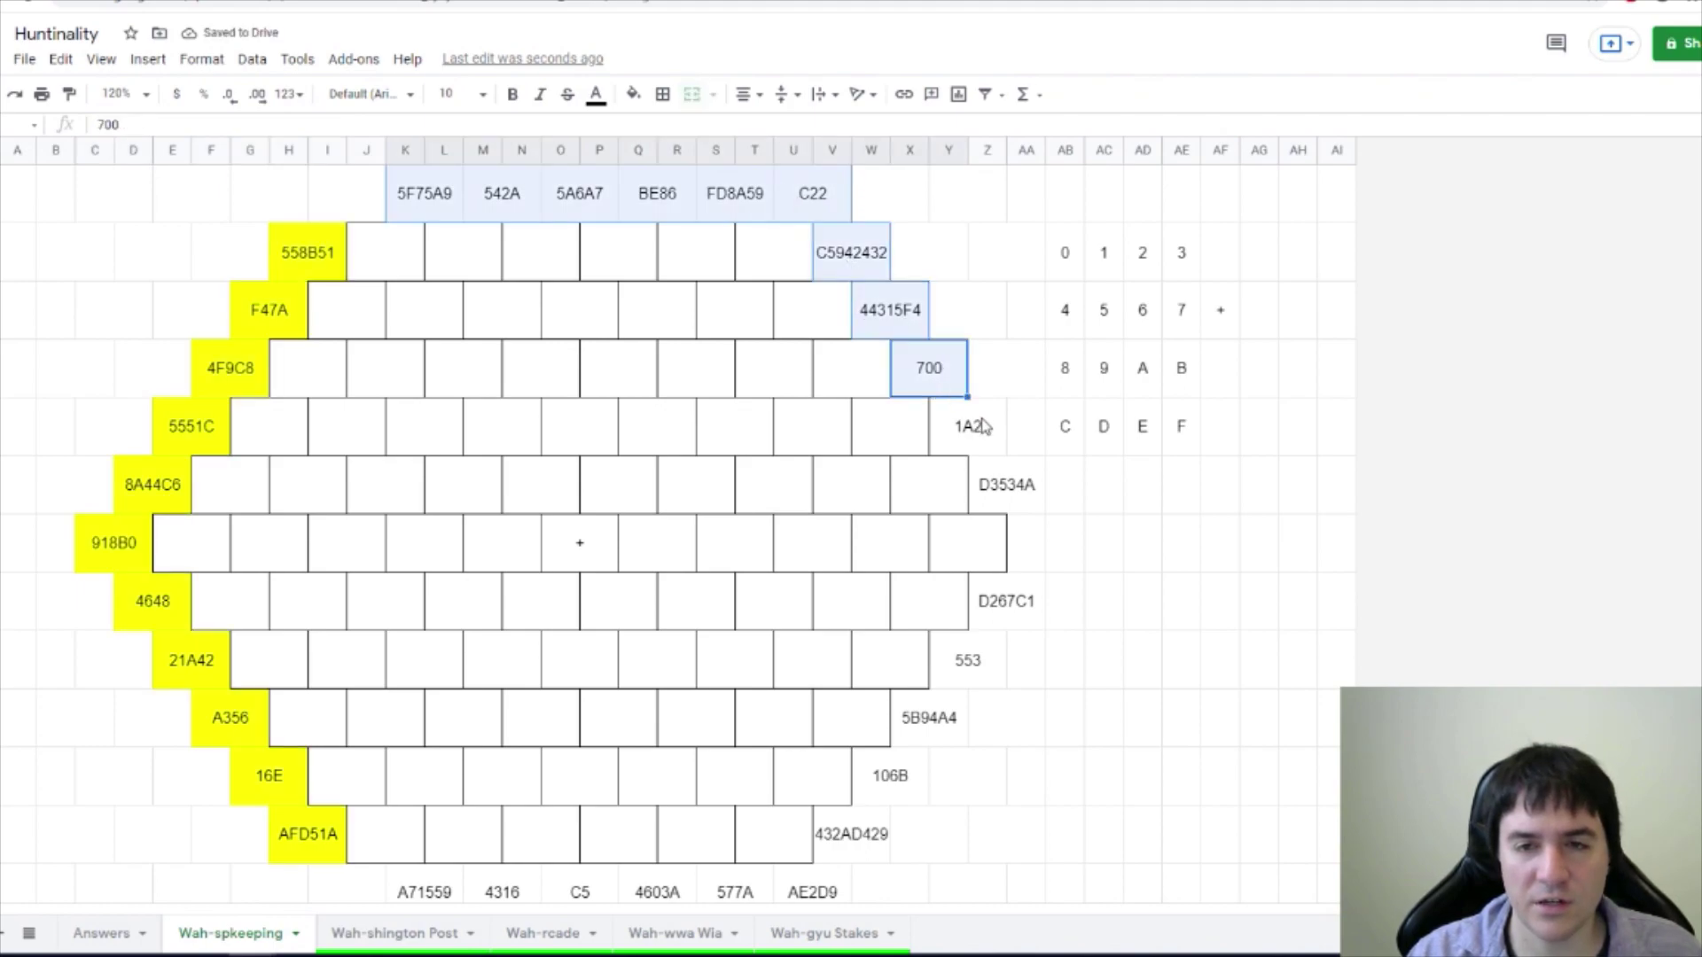
left_click(961, 430, "ctrl")
left_click(984, 474, "ctrl")
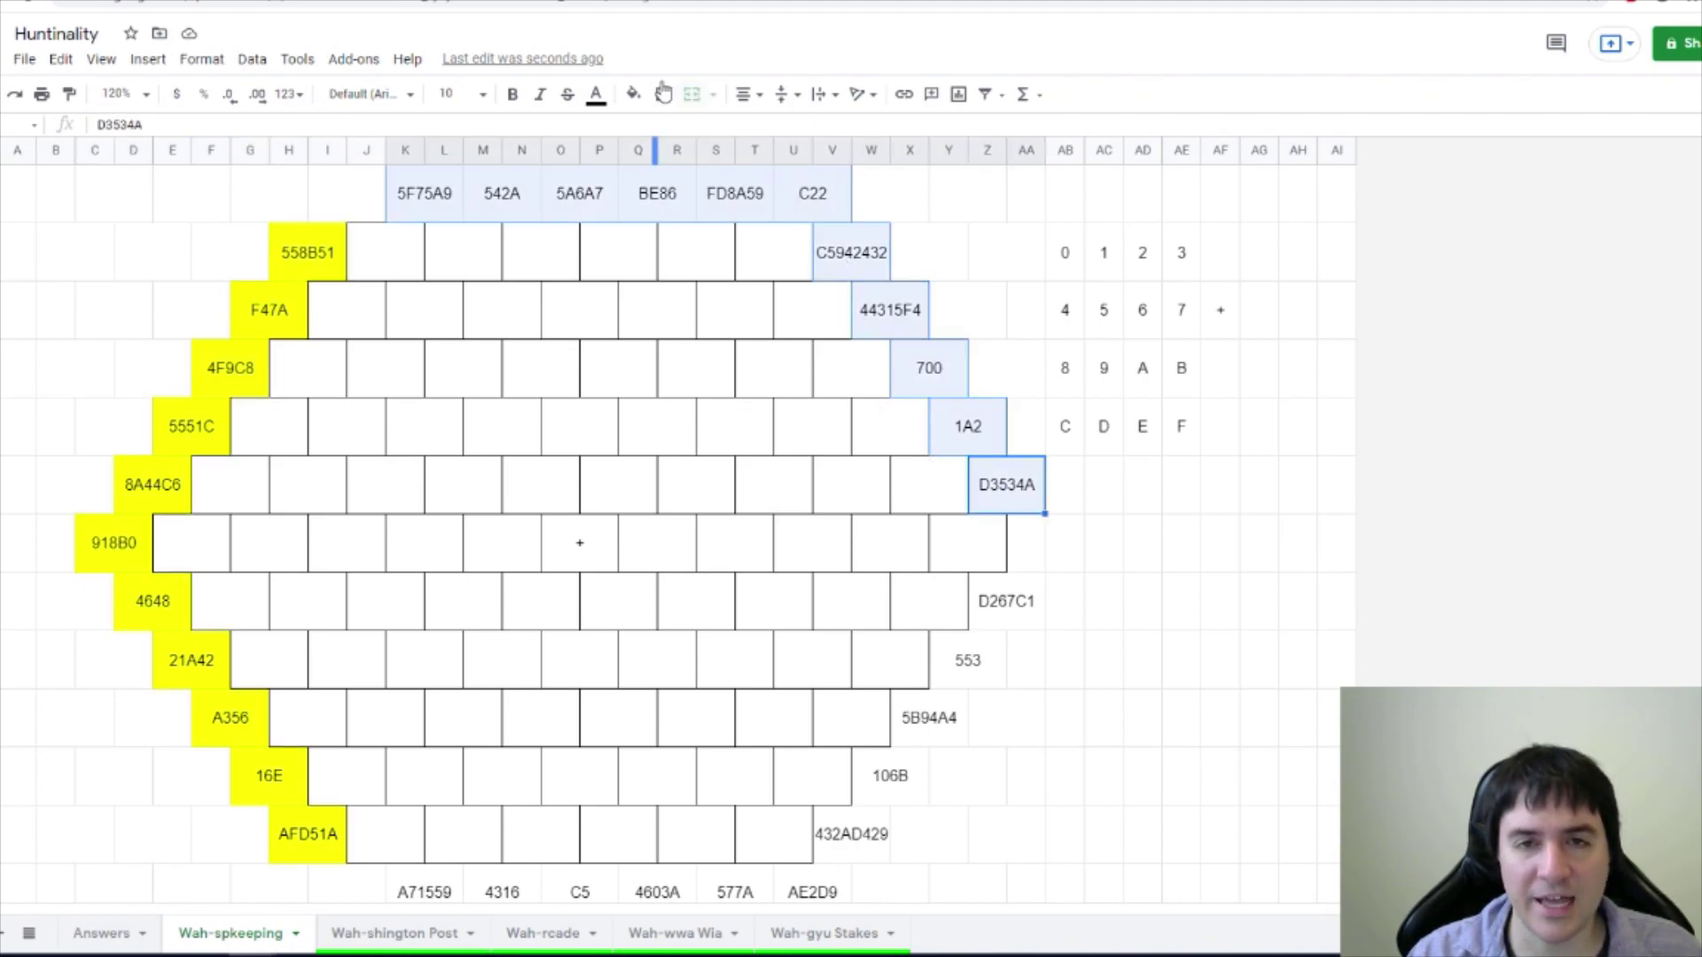
key("ctrl+alt+shift+1")
Fill the clue cells along the grid's bottom and lower-right edges, A71559 to D267C1, with light pink.
left_click_drag(424, 892, 812, 893)
left_click(850, 851, "ctrl")
left_click(899, 776, "ctrl")
left_click(940, 713, "ctrl")
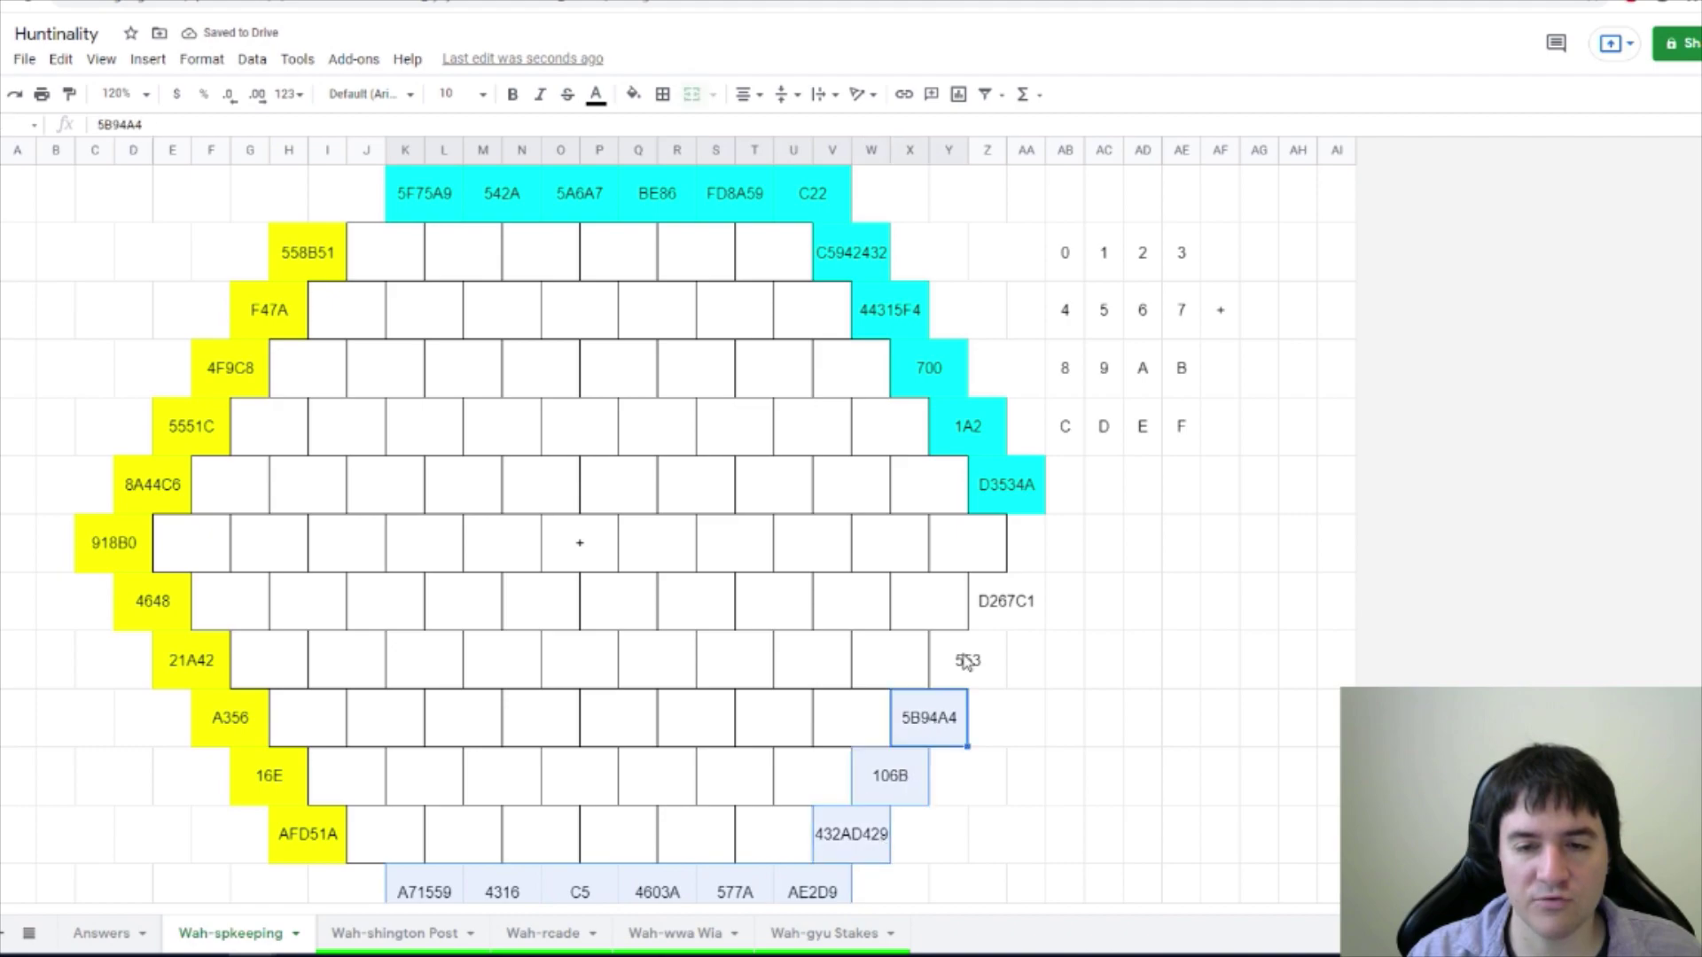
left_click(984, 656, "ctrl")
left_click(1001, 618, "ctrl")
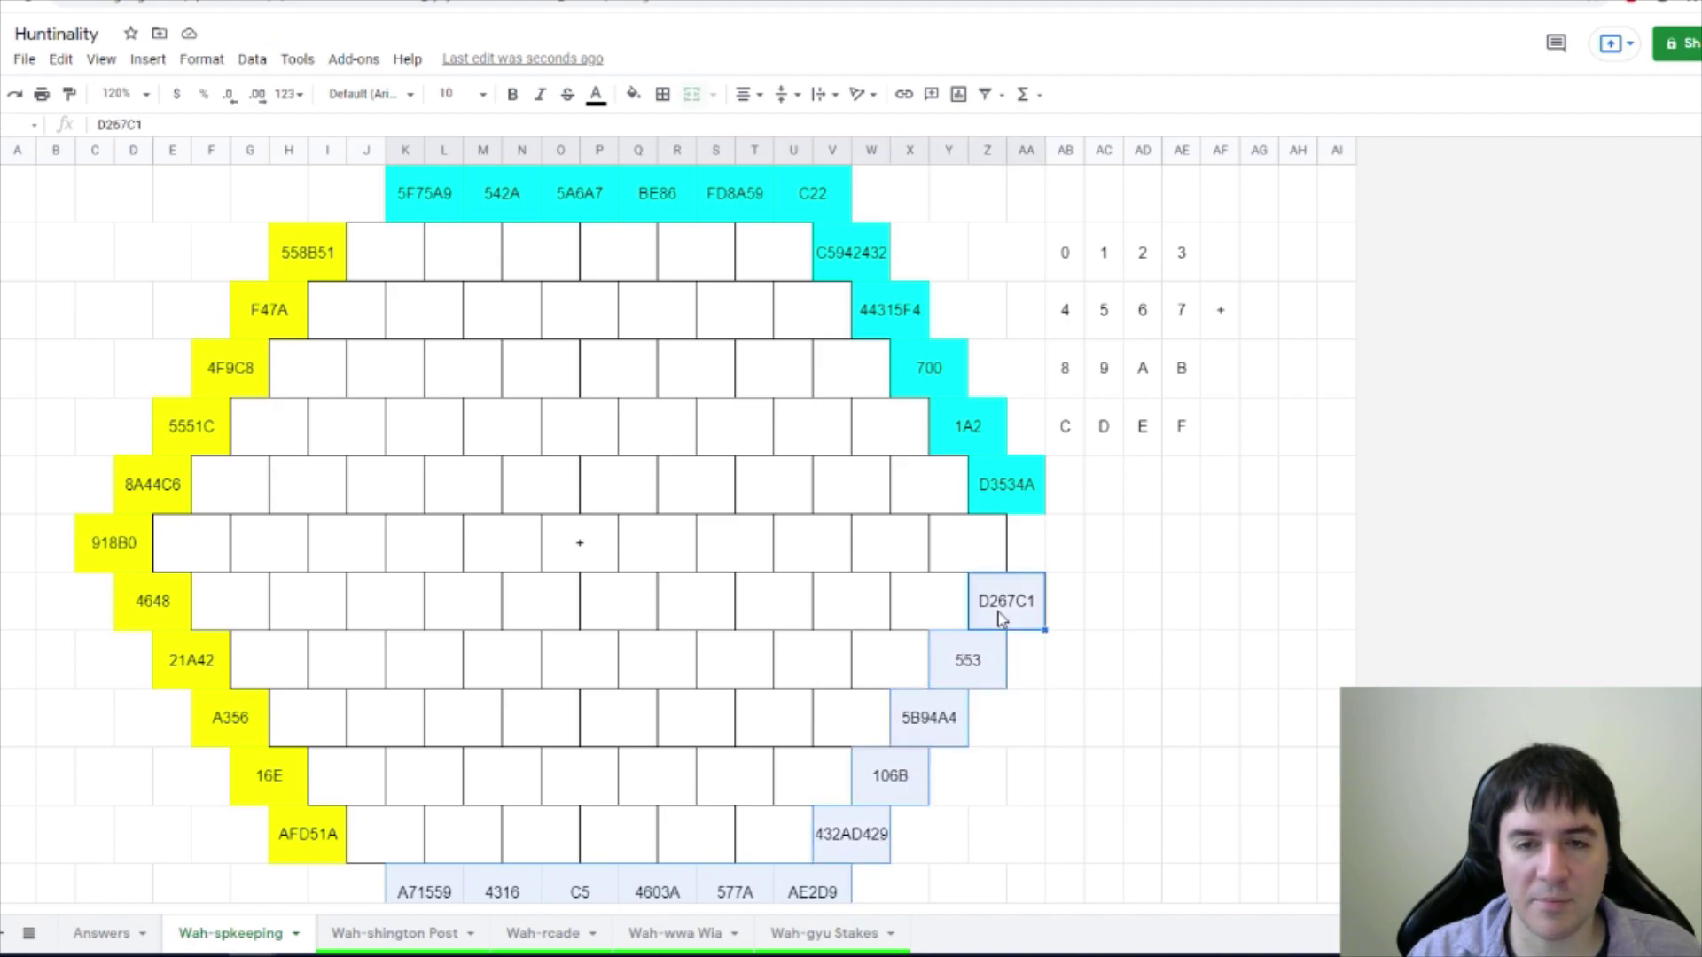
left_click(633, 94)
left_click(656, 190)
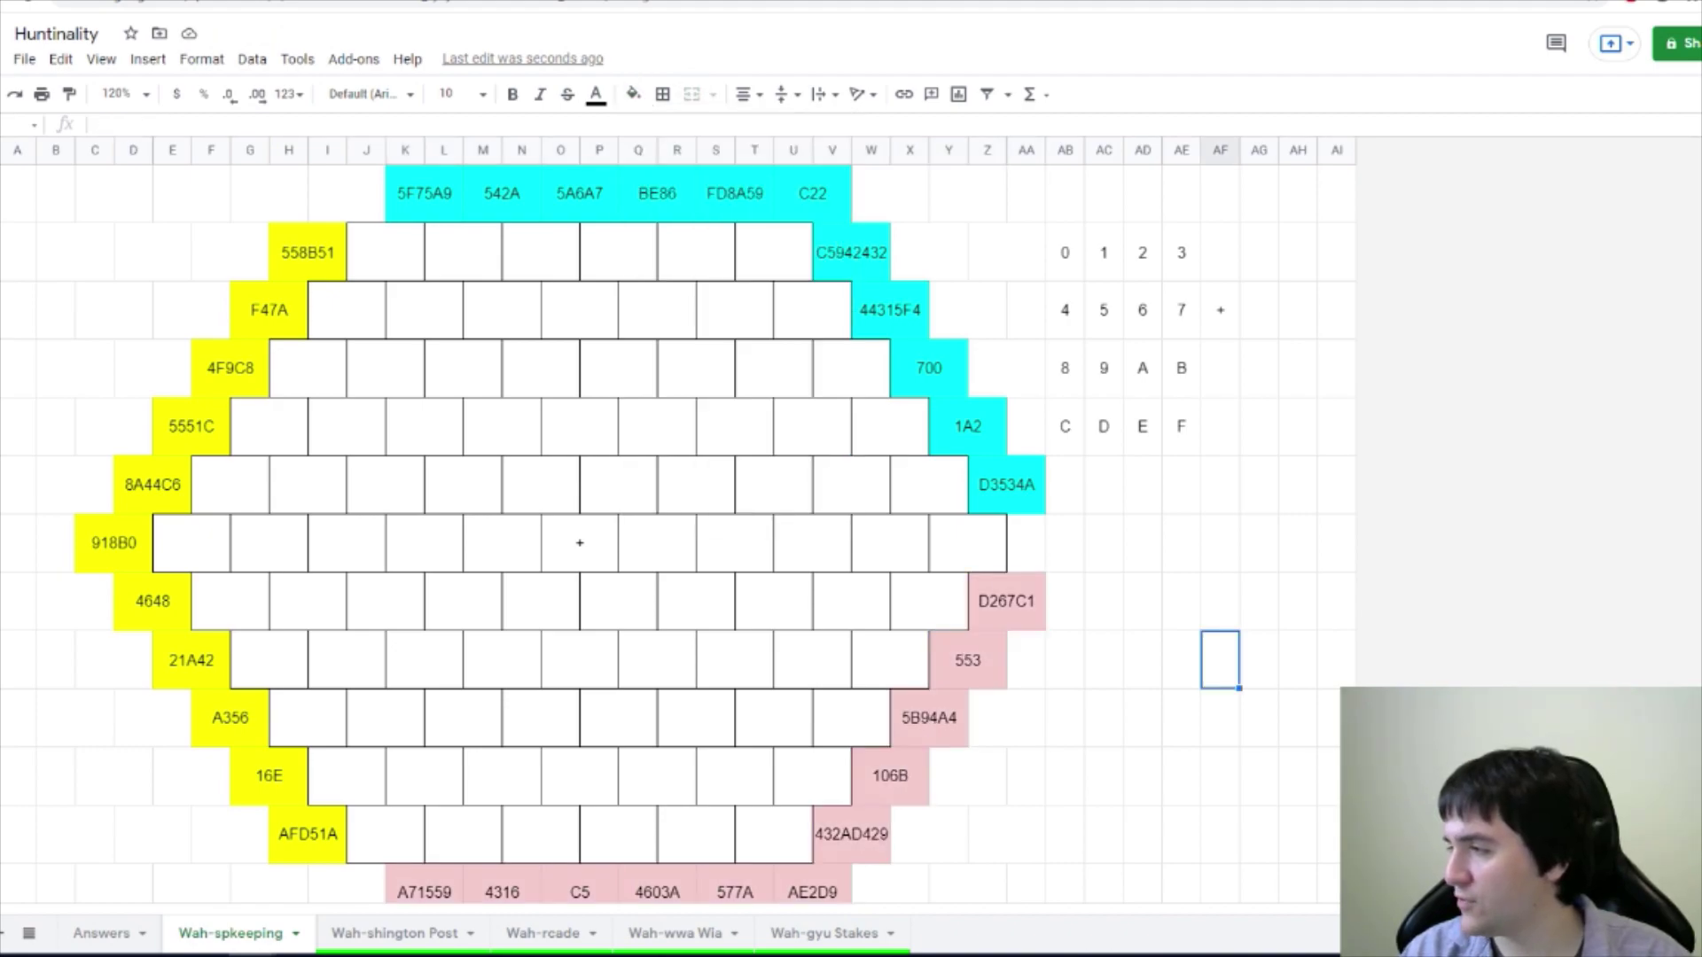